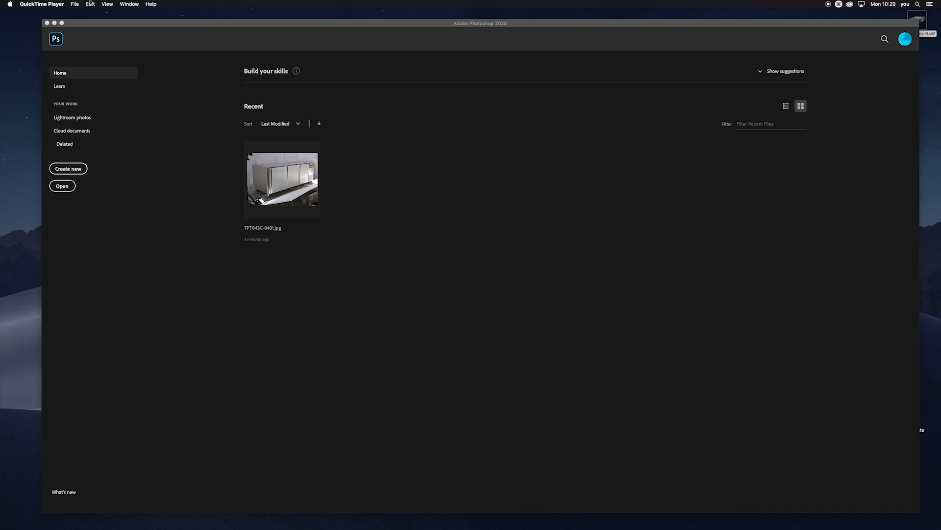
Open the recent photo TPT843C-8401.jpg of the steel cabinet
left_click(75, 4)
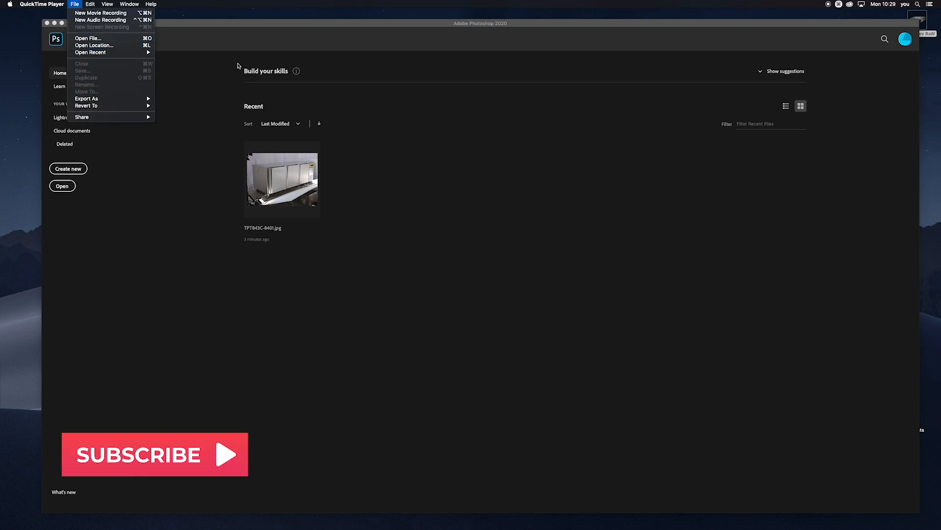
left_click(413, 110)
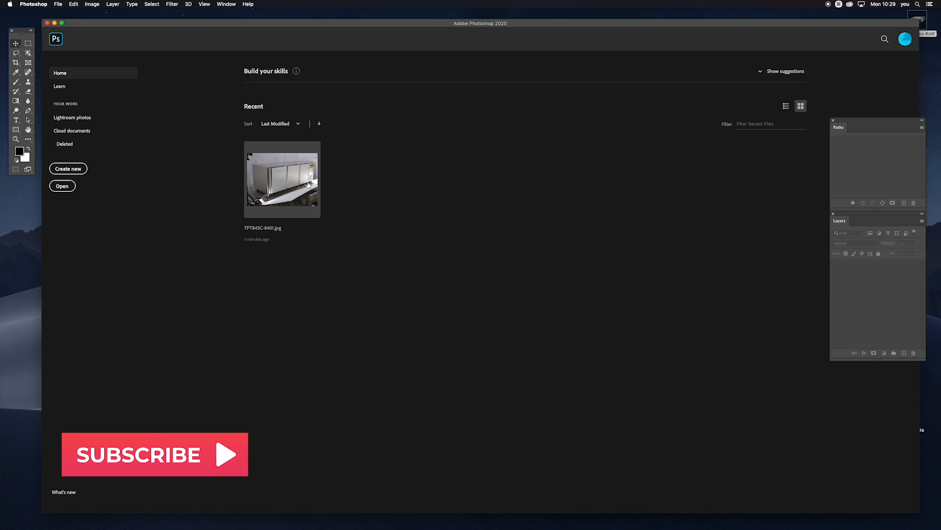
left_click(312, 187)
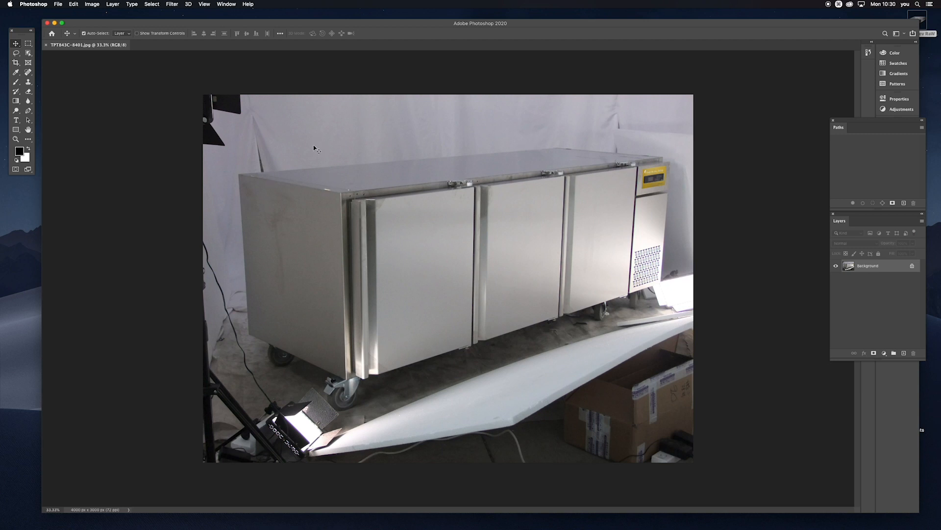
left_click(174, 4)
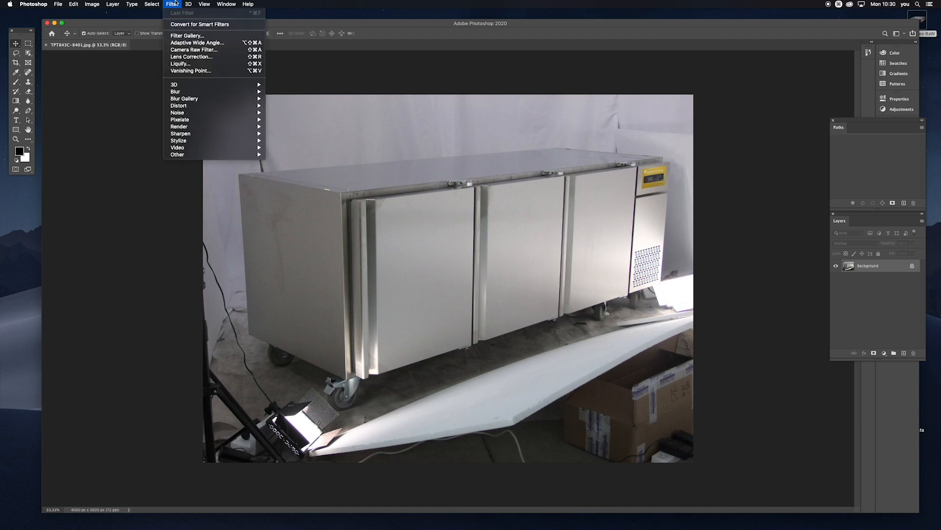
mouse_move(156, 2)
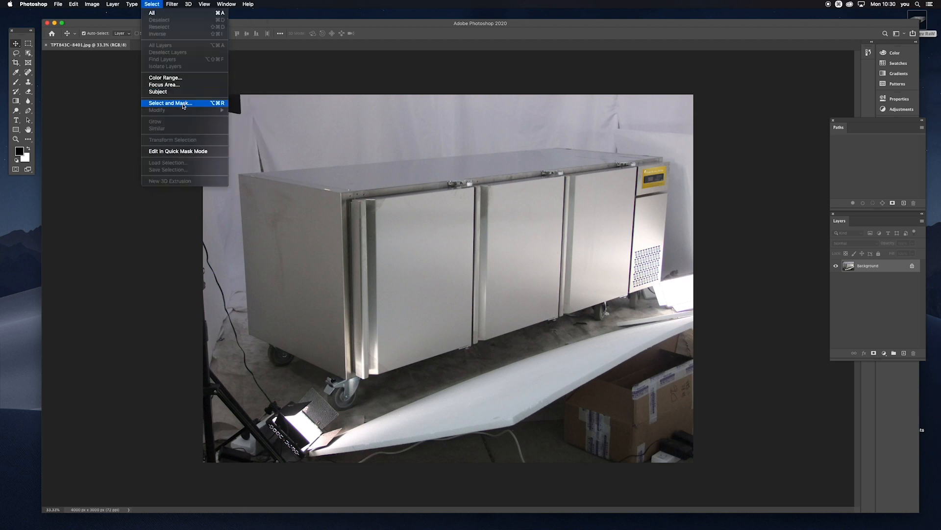
left_click(303, 100)
key("super+equal")
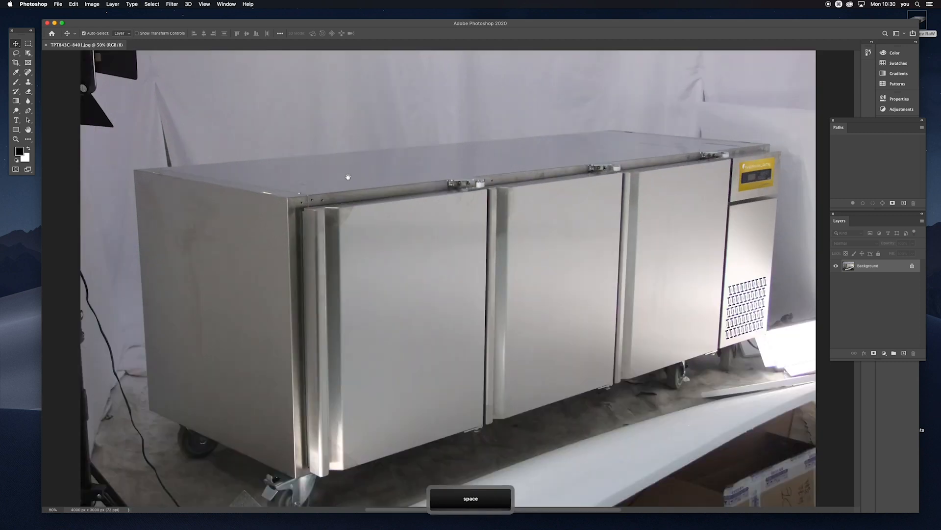
left_click_drag(345, 196, 375, 171)
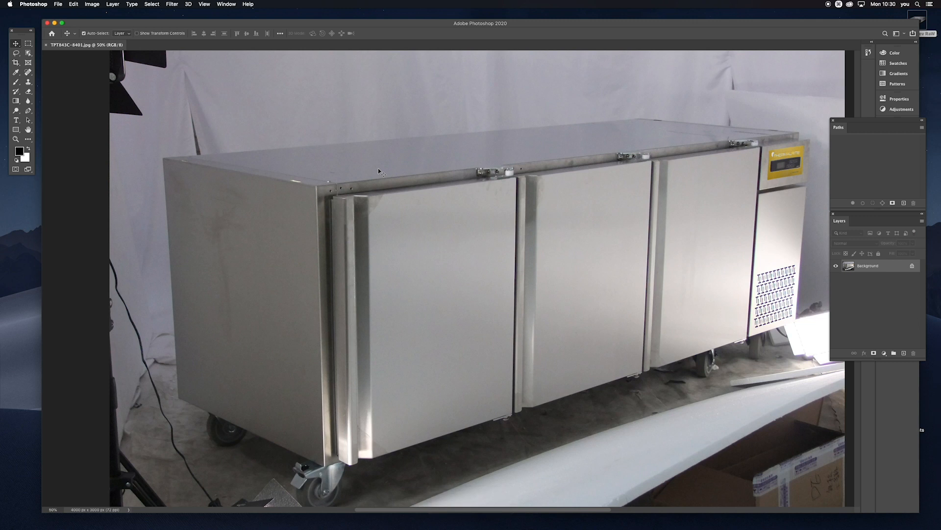
key("space")
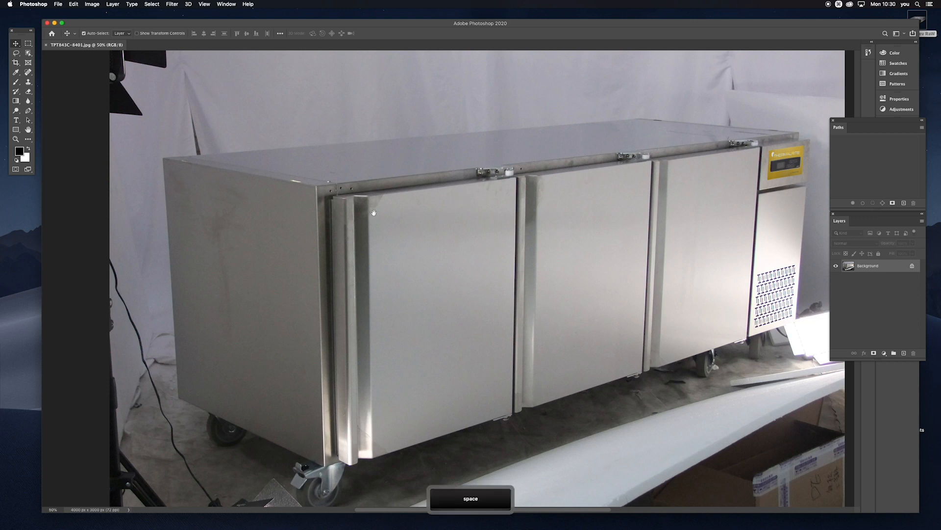
left_click_drag(373, 212, 408, 224)
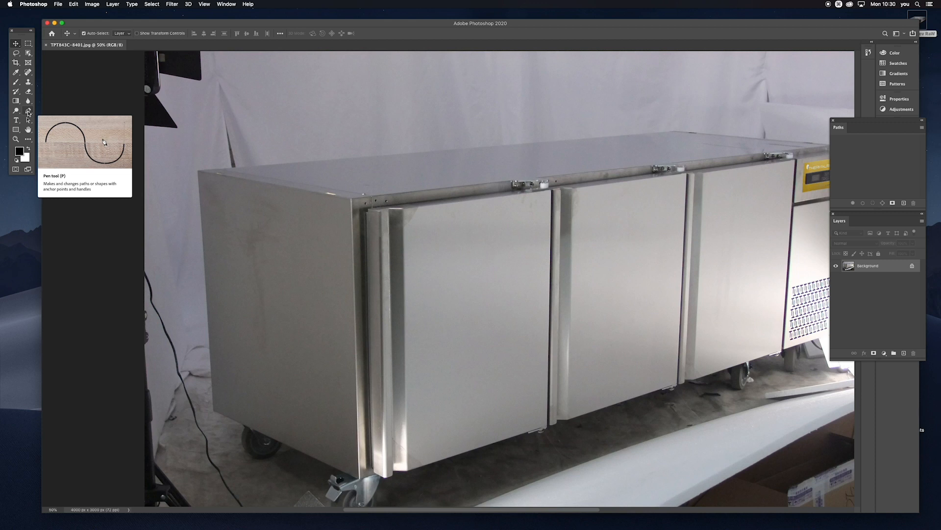
Activate the Pen tool in Path mode and switch to the precise crosshair cursor at the cabinet's upper-left corner
left_click(28, 112)
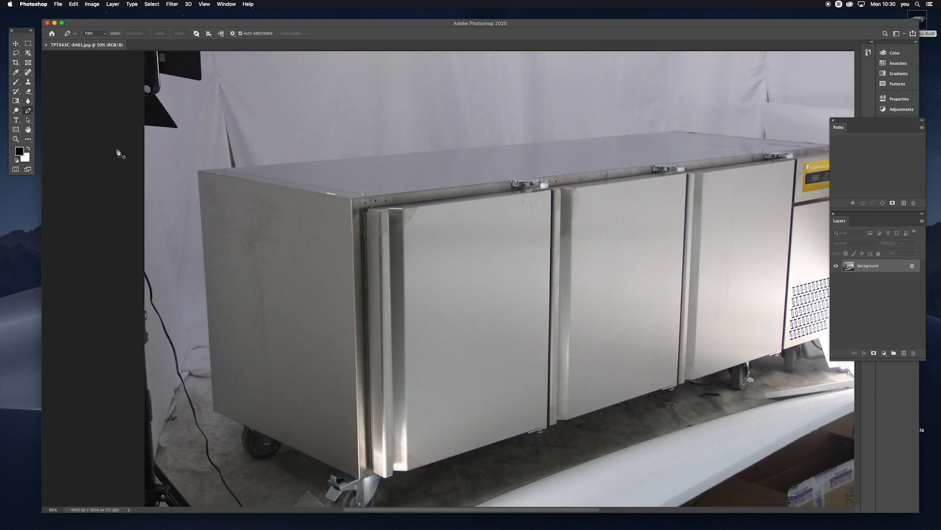
key("p")
key("super")
key("space")
left_click(202, 171, "super")
left_click(203, 172, "super")
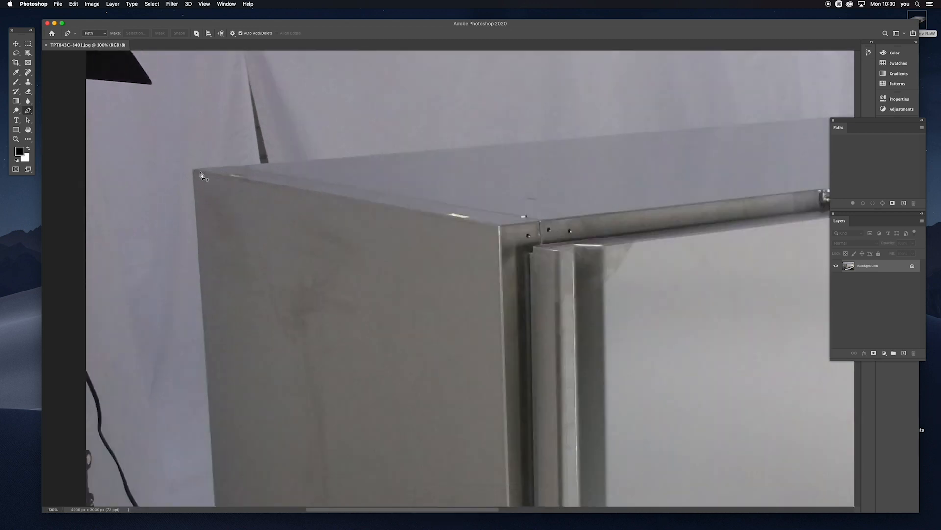
key("Caps_Lock")
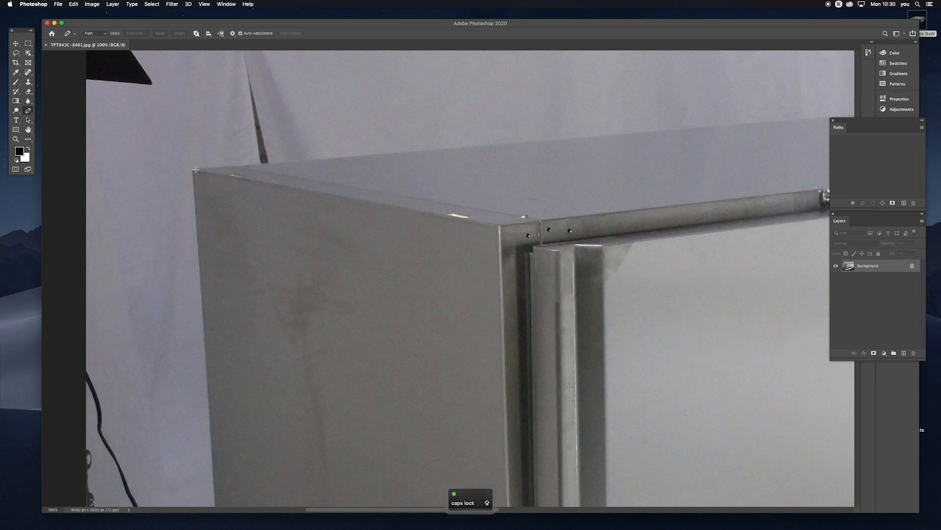
Examine the cabinet's upper-left corner at 500% magnification to judge where its edges meet
key("space")
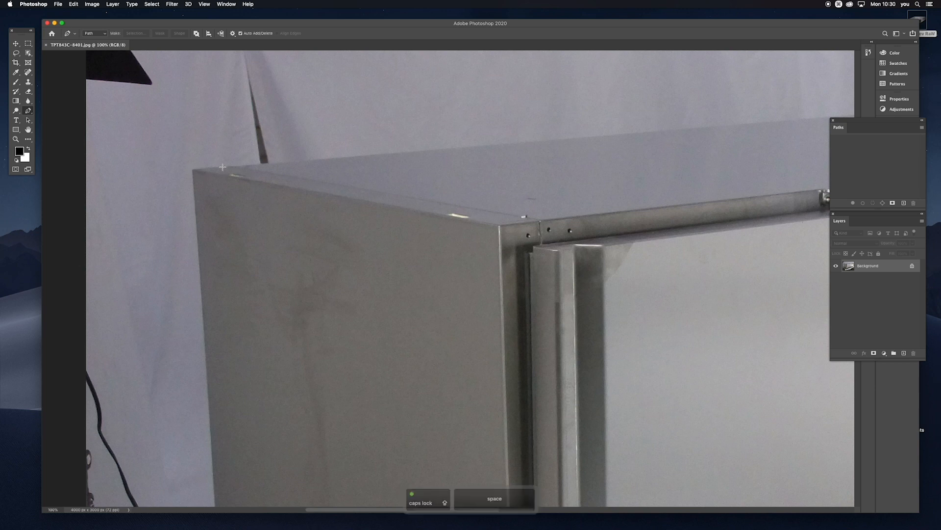
key("space")
left_click_drag(389, 198, 217, 248)
left_click_drag(300, 231, 401, 193)
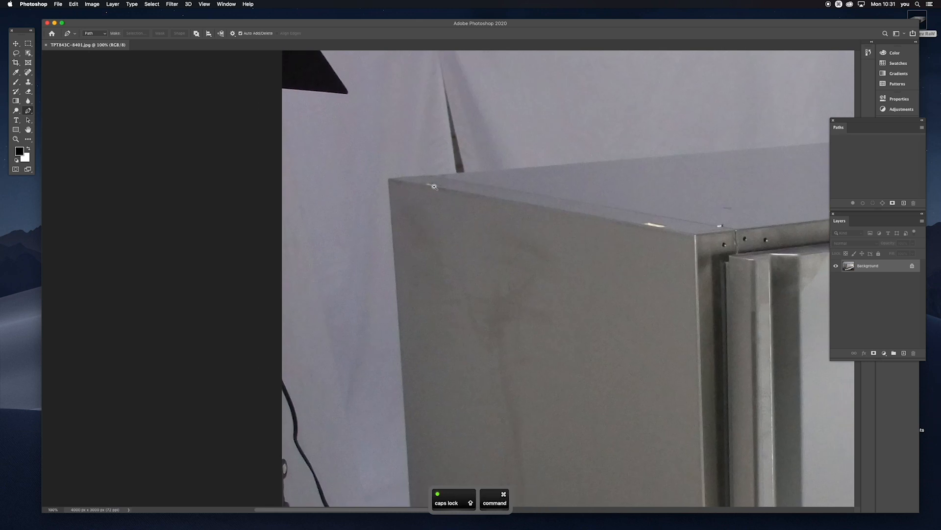
left_click(434, 185, "super")
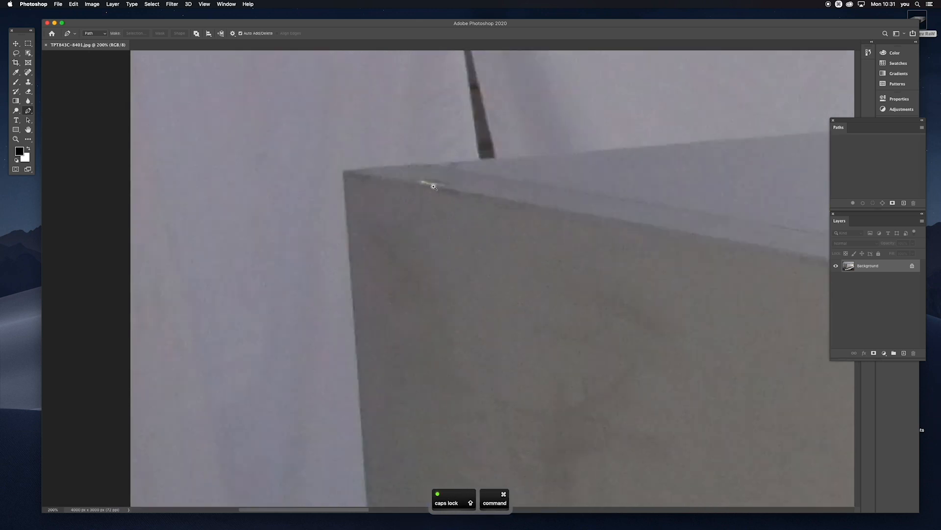
left_click(433, 185, "super")
left_click(428, 186, "super")
left_click(428, 187, "super")
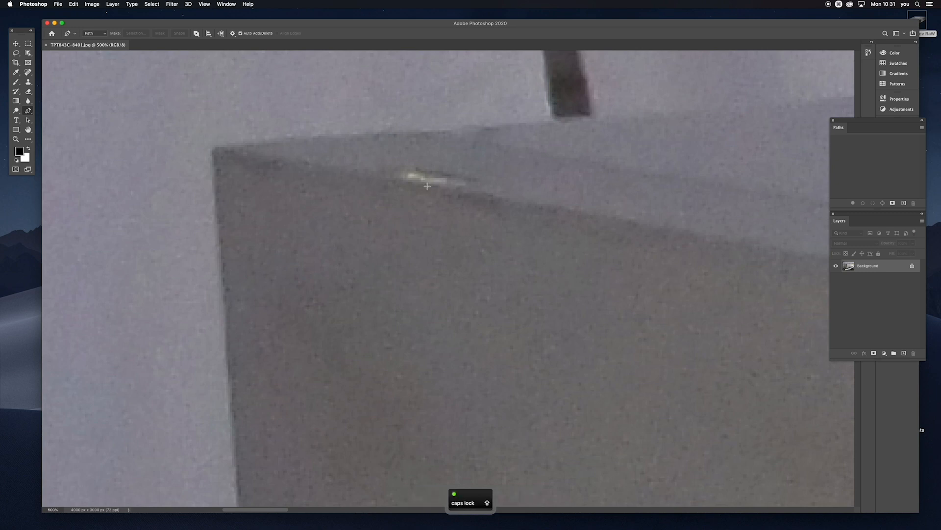
key("super+alt+space")
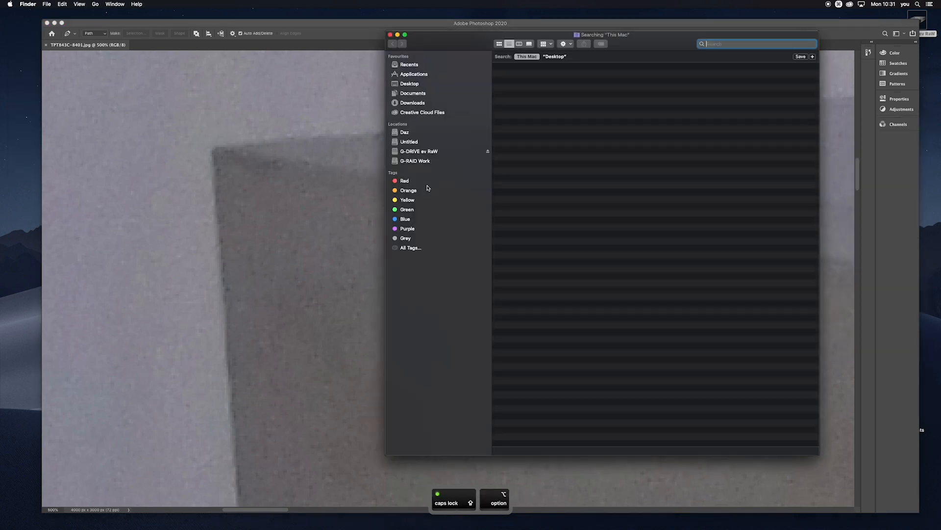
left_click(381, 194)
key("space")
left_click(381, 194, "alt")
left_click(381, 194, "alt")
left_click(381, 194, "alt")
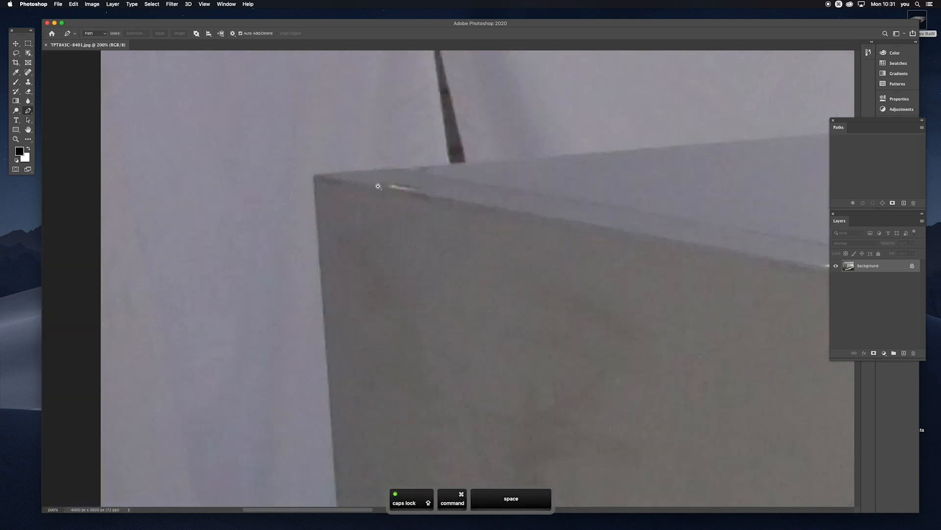
left_click_drag(511, 24, 503, 24)
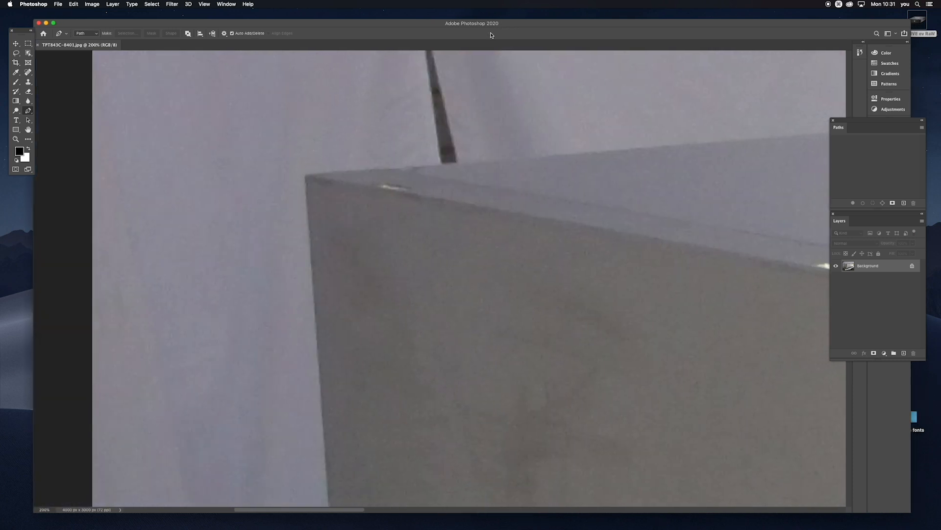
Start a new path with an anchor point exactly on the cabinet's upper-left corner
left_click(324, 208, "super")
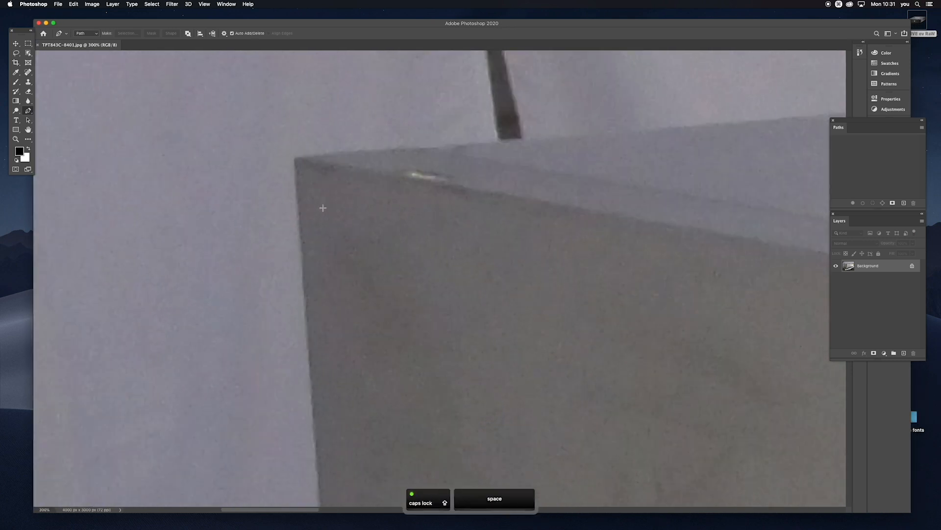
key("p")
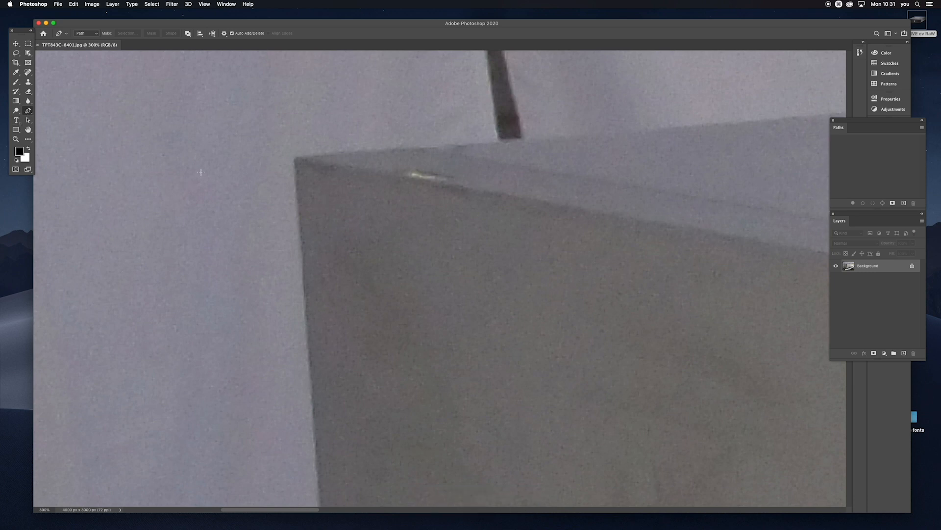
left_click(298, 158)
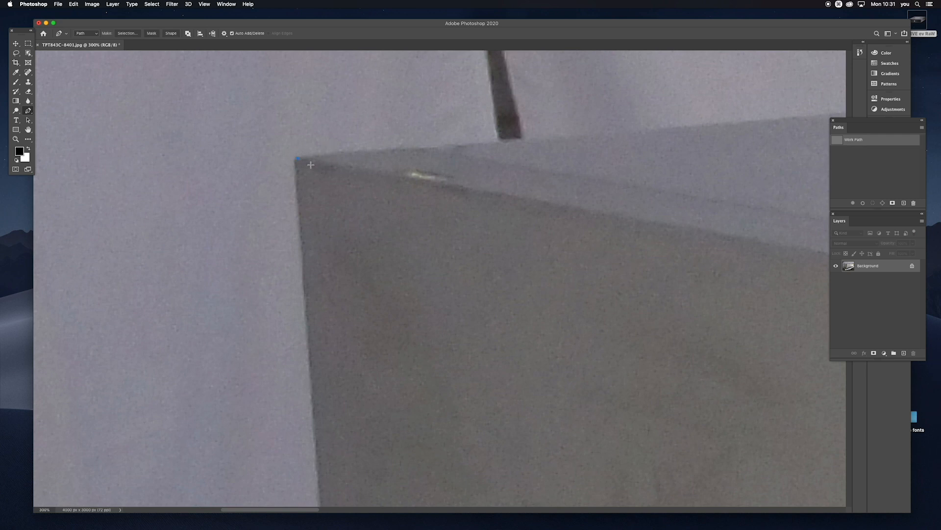
Draw a straight path segment along the cabinet top's long rear edge to its far back corner
key("space")
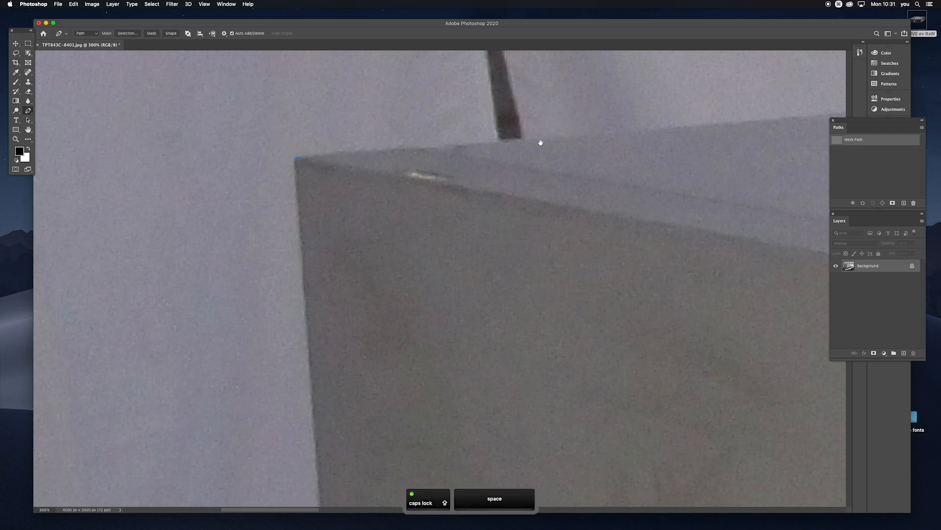
mouse_move(582, 139)
left_mouse_down()
mouse_move(523, 167)
mouse_move(361, 193)
left_mouse_up()
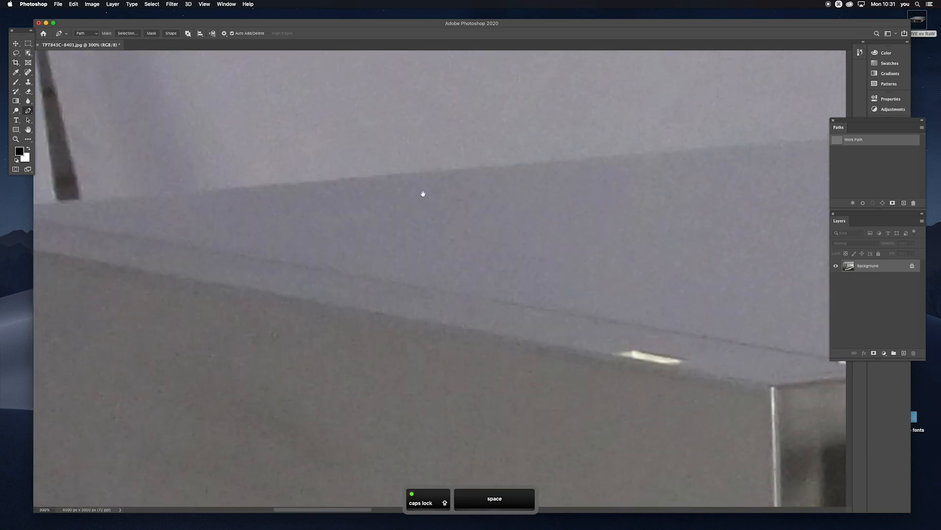
left_click_drag(528, 190, 294, 218)
left_click_drag(463, 223, 137, 253)
mouse_move(565, 191)
left_mouse_down()
mouse_move(351, 217)
mouse_move(425, 206)
mouse_move(260, 217)
mouse_move(396, 201)
mouse_move(380, 203)
left_mouse_up()
mouse_move(492, 199)
left_mouse_down()
mouse_move(342, 210)
mouse_move(484, 196)
mouse_move(368, 206)
left_mouse_up()
left_click_drag(559, 194, 344, 209)
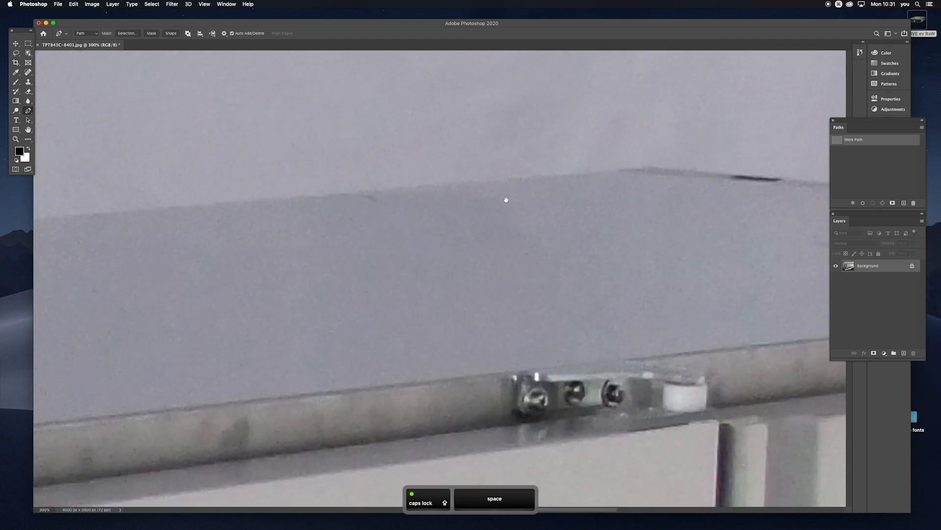
left_click_drag(511, 198, 378, 204)
left_click(513, 173)
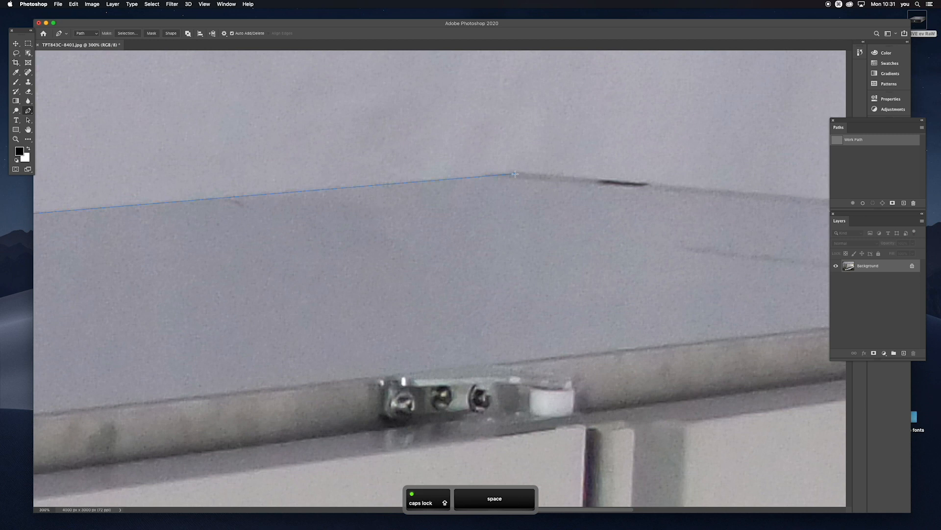
Extend the path with a straight segment from the far back corner to the end of the top above the control panel
left_click(551, 183, "alt")
left_click(551, 184, "alt")
left_click(551, 184, "alt")
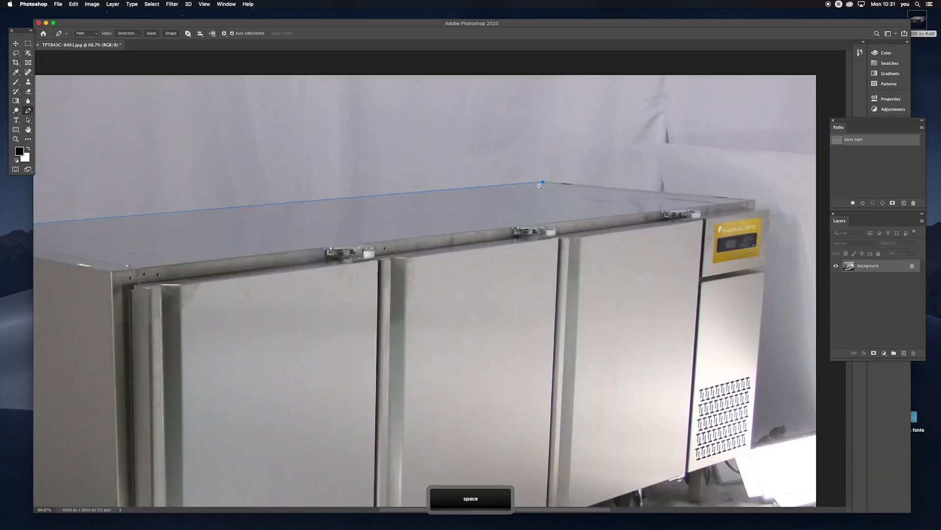
left_click(551, 184, "alt")
key("Caps_Lock")
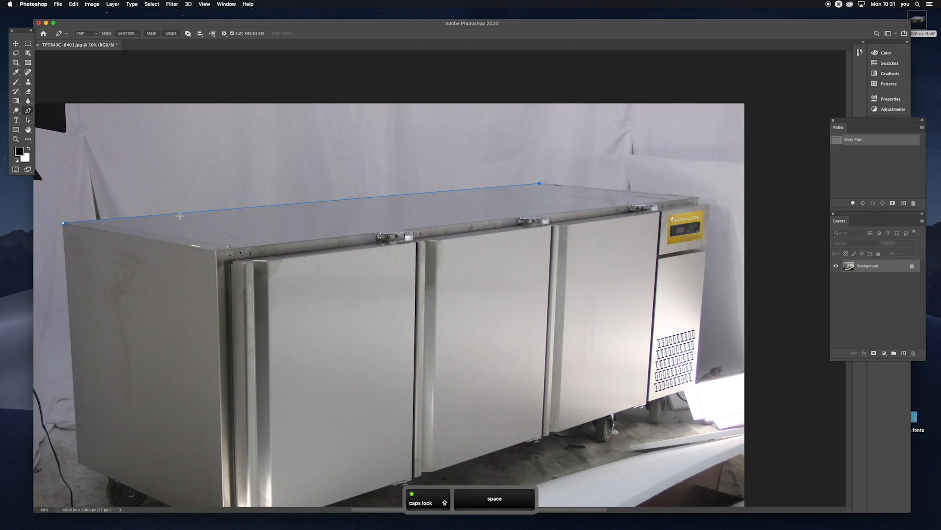
left_click(564, 183, "super")
left_click(563, 183, "super")
left_click(563, 183, "super")
left_click(563, 183, "super")
left_click(564, 183, "super")
mouse_move(670, 213)
left_mouse_down()
mouse_move(470, 173)
mouse_move(294, 161)
left_mouse_up()
left_click_drag(530, 176, 190, 173)
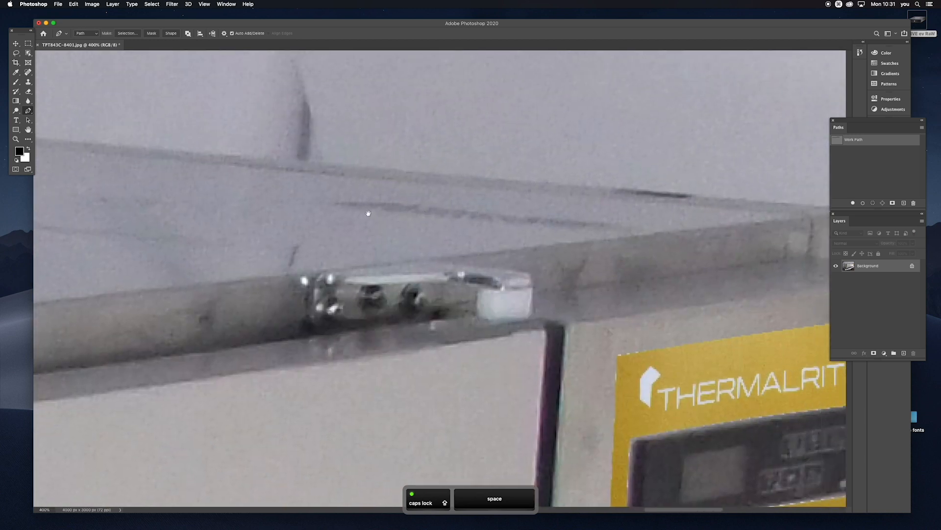
left_click_drag(433, 213, 265, 208)
left_click(595, 201)
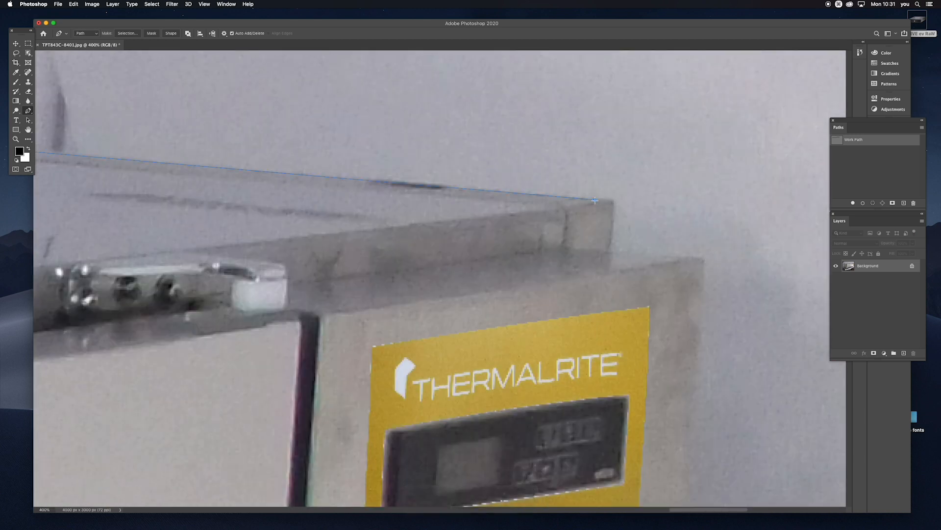
Examine the traced path along the cabinet's top edges and its last anchor point at 600% magnification
left_click_drag(366, 190, 599, 200)
left_click_drag(252, 192, 610, 202)
left_click_drag(422, 196, 667, 204)
left_click_drag(368, 195, 626, 212)
key("super+minus")
key("super+minus")
key("super+minus")
key("super+minus")
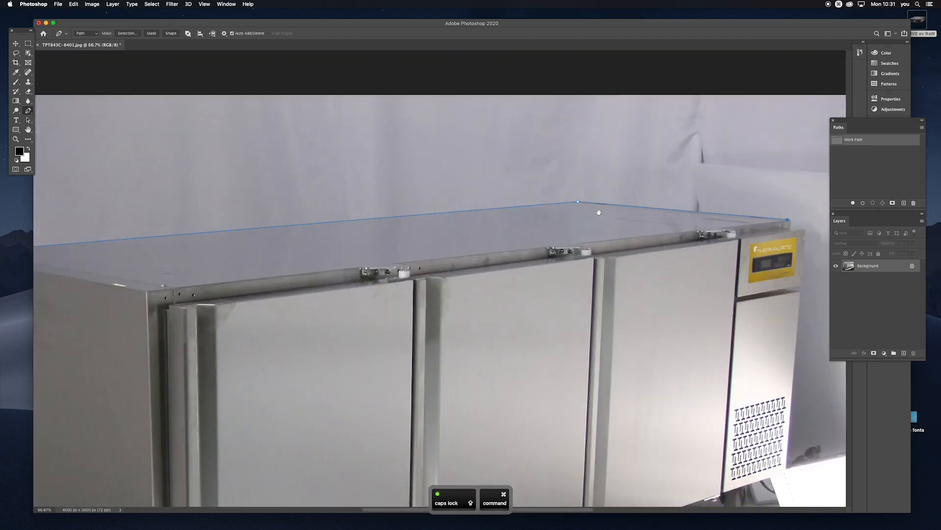
left_click_drag(611, 219, 459, 192)
left_click(641, 198, "super")
left_click(639, 198, "super")
left_click(639, 198, "super")
left_click(639, 198, "super")
left_click(639, 198, "super")
left_click(639, 198, "super")
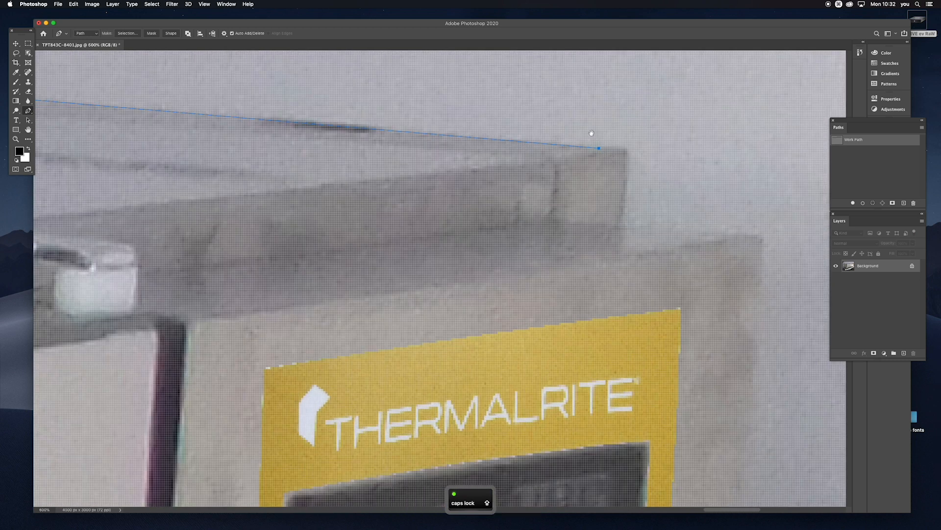
Shift the last anchor point closer to the cabinet top's right-hand corner and add a curved anchor that rounds the corner
left_click_drag(601, 149, 610, 150)
key("Caps_Lock")
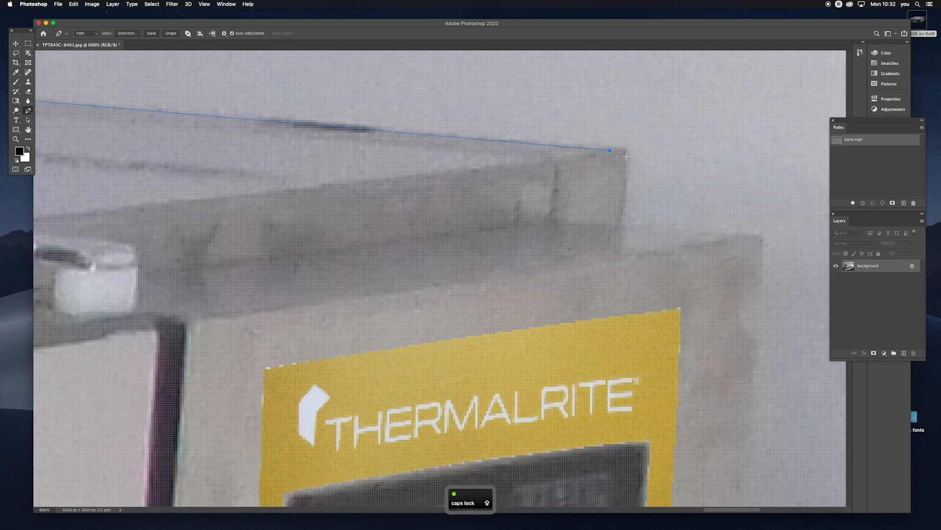
left_click(626, 150)
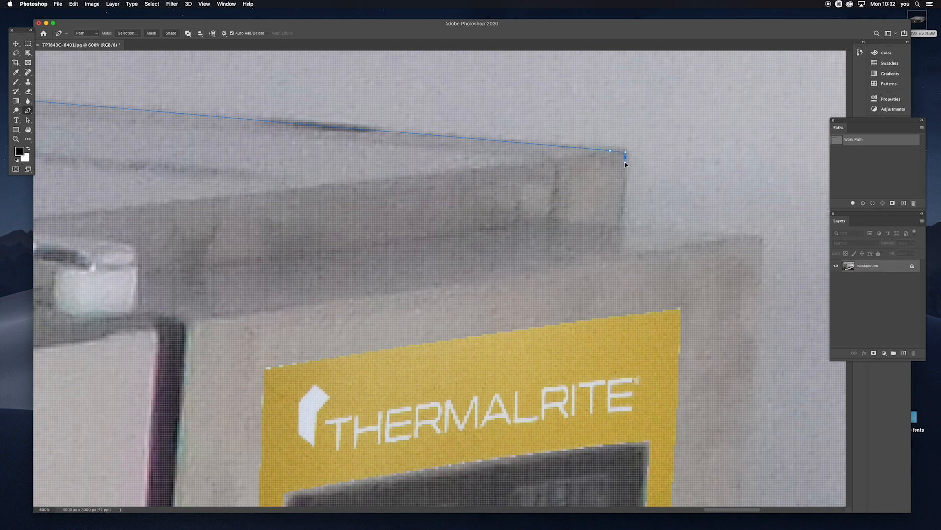
key("shift")
mouse_move(637, 173)
left_mouse_down()
mouse_move(653, 159)
mouse_move(633, 185)
mouse_move(629, 173)
left_mouse_up()
key("Caps_Lock")
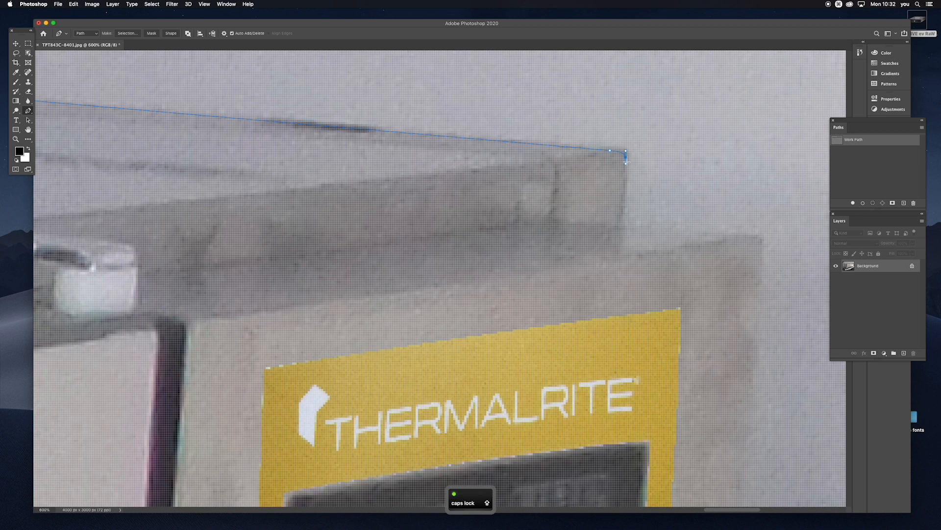
key("shift")
key("Caps_Lock")
left_click(638, 211, "alt")
left_click(638, 210, "alt")
key("Caps_Lock")
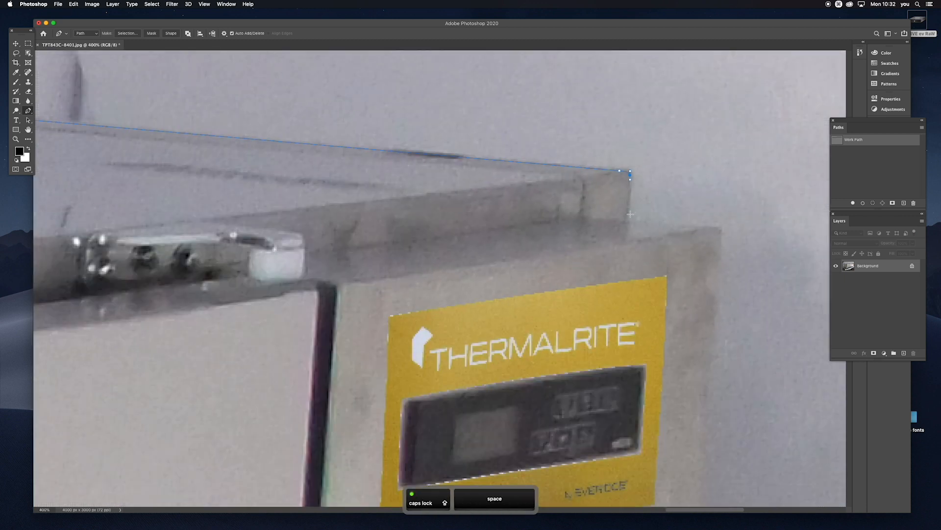
left_click(630, 214, "shift")
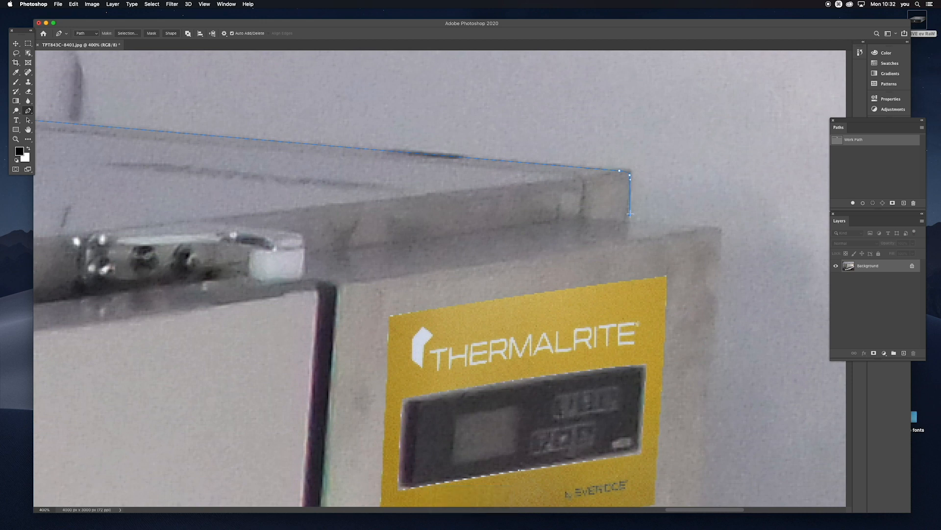
key("super+z")
left_click(699, 244, "shift")
left_click(766, 178, "shift")
left_click(459, 112, "shift")
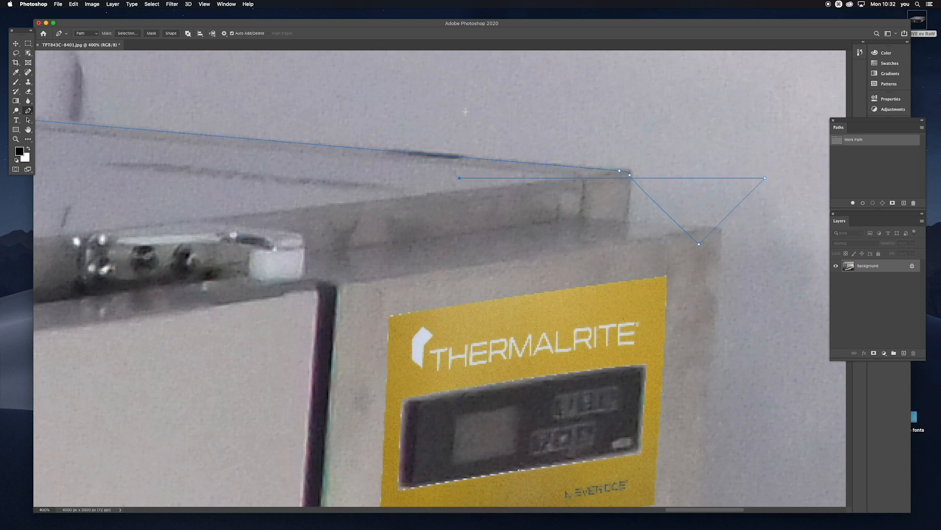
key("super+z")
key("super+z")
key("super+z")
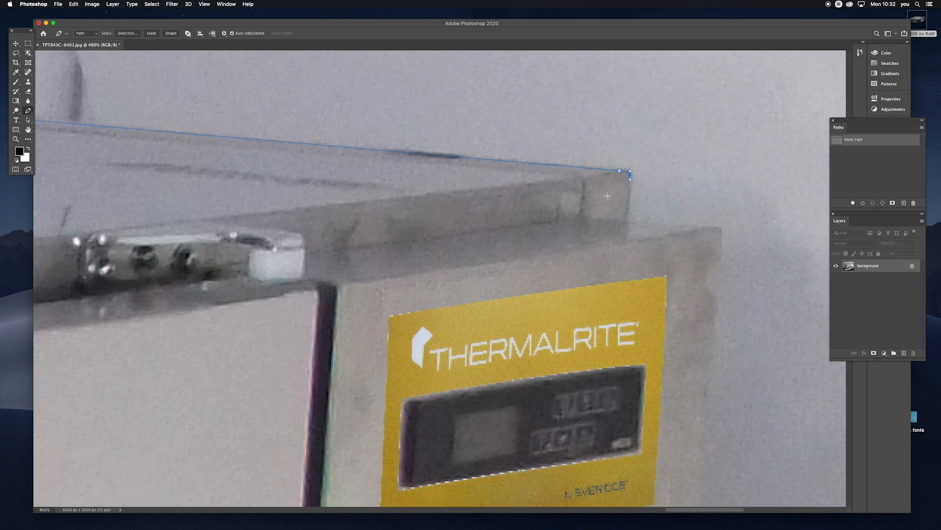
Extend the path with a straight segment down the short end of the cabinet top to the control section's ledge
left_click(637, 196, "super")
left_click(637, 196, "super")
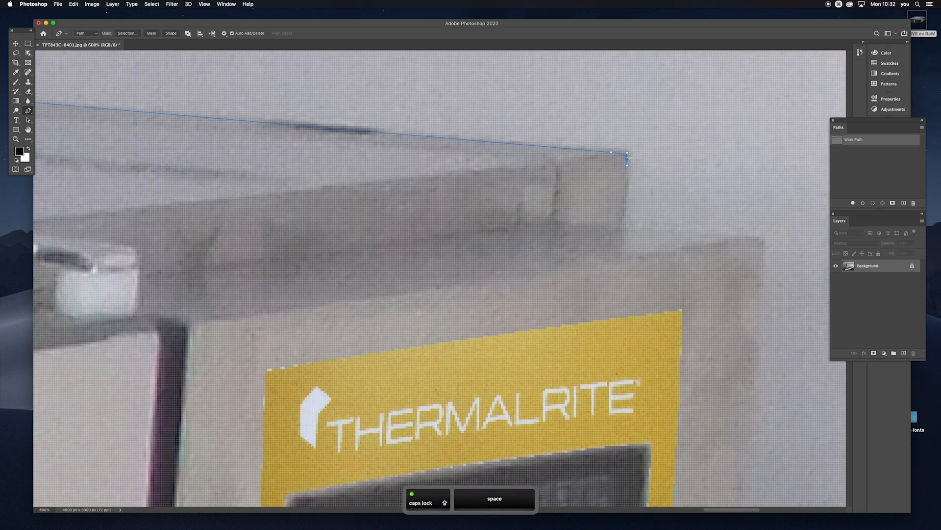
left_click(626, 223, "alt")
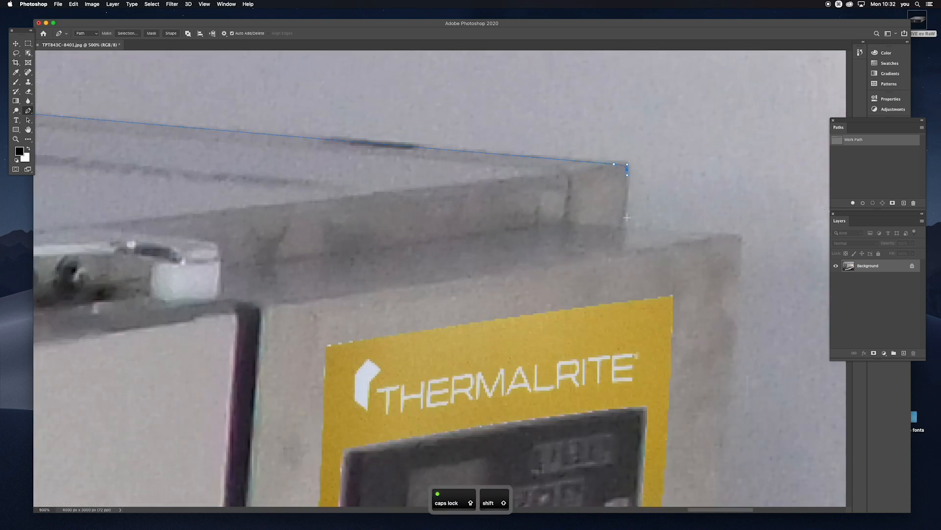
left_click(627, 224)
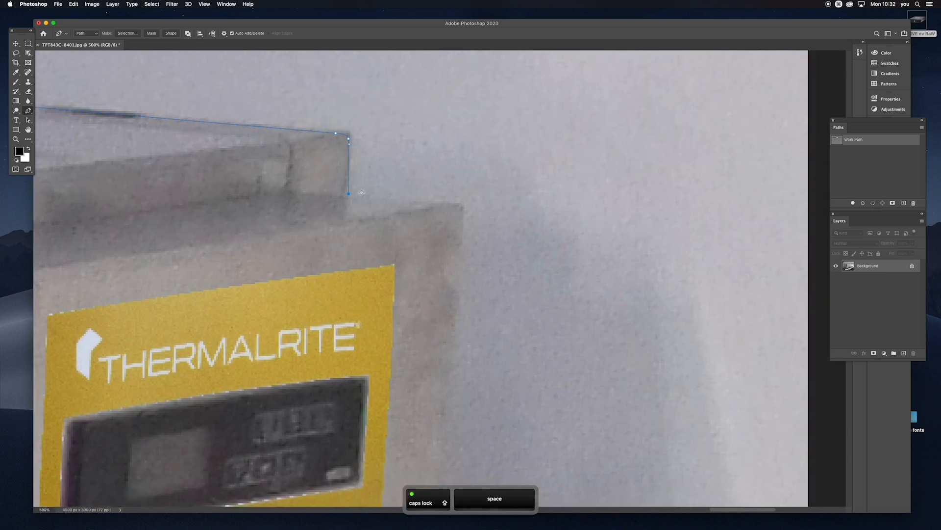
Trace the short ledge above the control panel to its outer corner and round that corner with a curved anchor
left_click(450, 199)
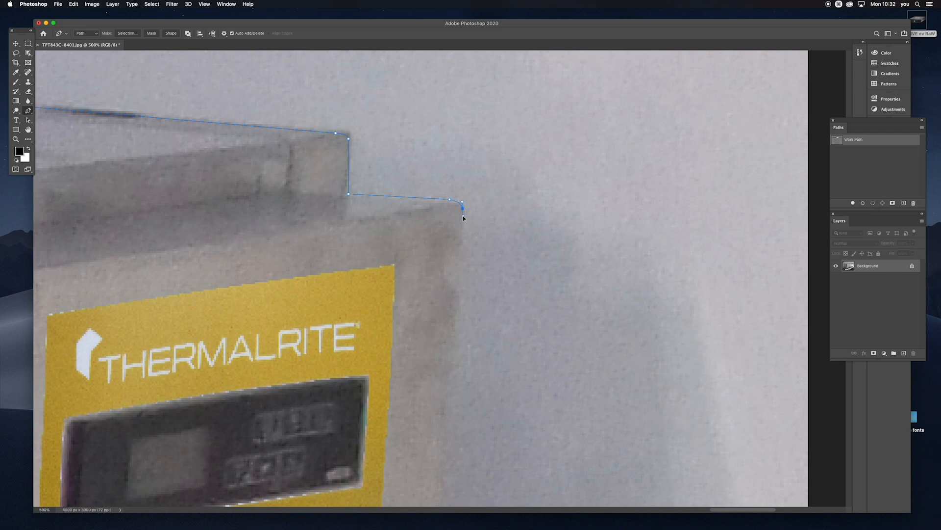
key("Caps_Lock")
key("shift")
key("space")
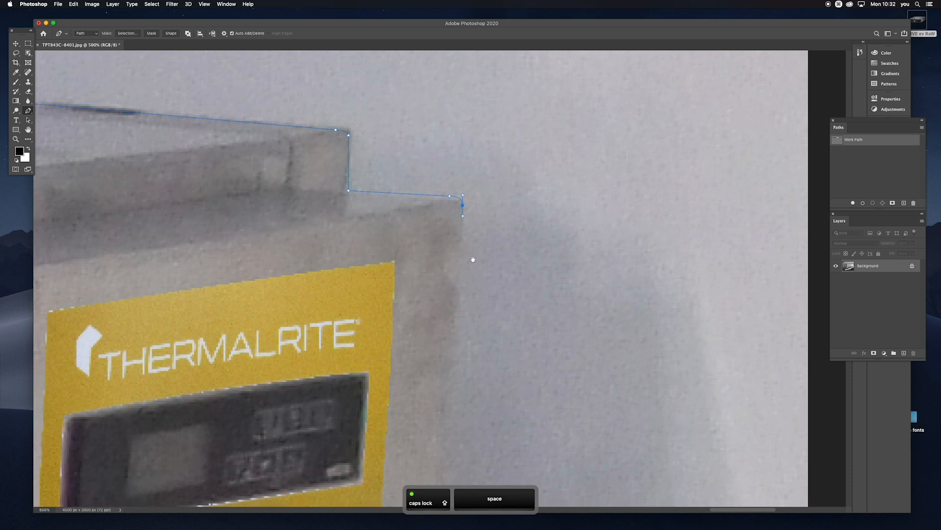
Draw a straight path segment down the cabinet's outer edge beside the yellow control panel, ending just above the section's lower corner
scroll(474, 266, "down", 6)
scroll(471, 236, "down", 2)
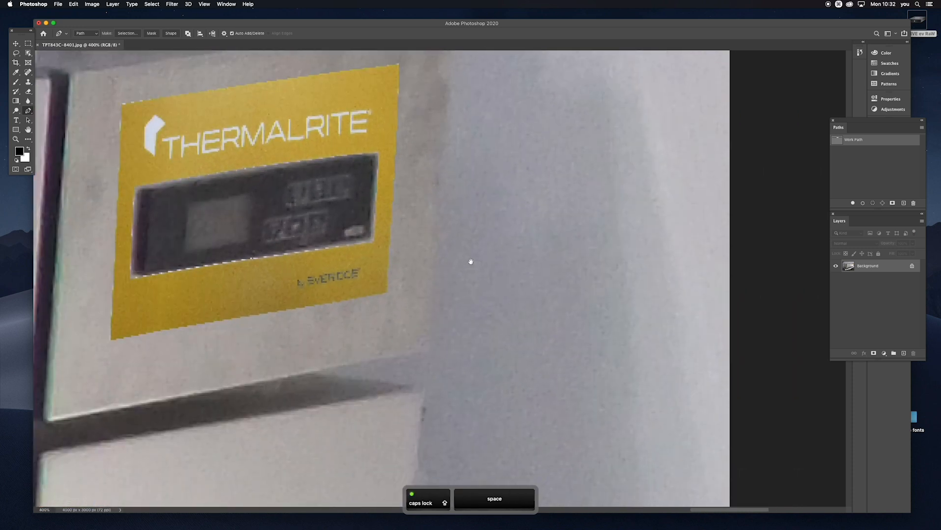
scroll(456, 280, "down", 1)
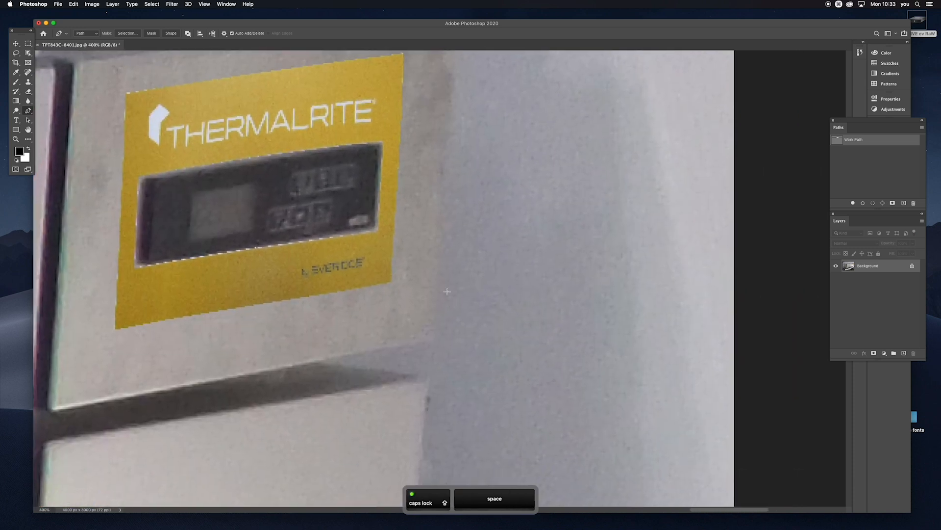
left_click(436, 334)
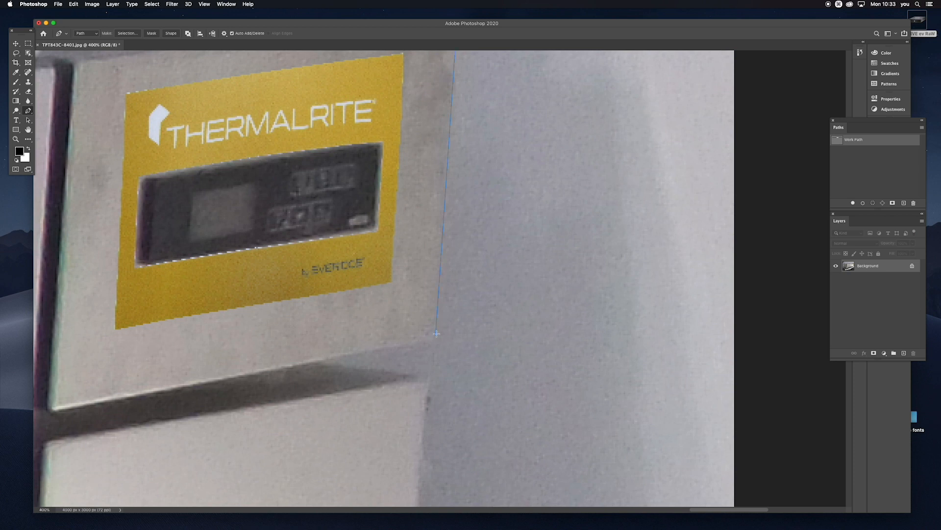
Round the lower outer corner of the control panel section with a small curved anchor
key("space")
left_click_drag(441, 292, 460, 330)
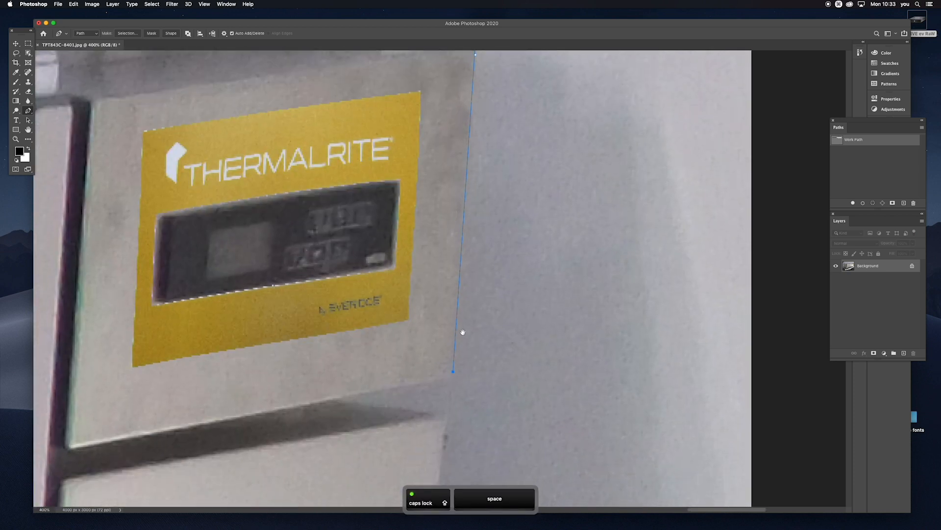
left_click(454, 365, "super")
left_click(454, 365, "super")
left_click(446, 380)
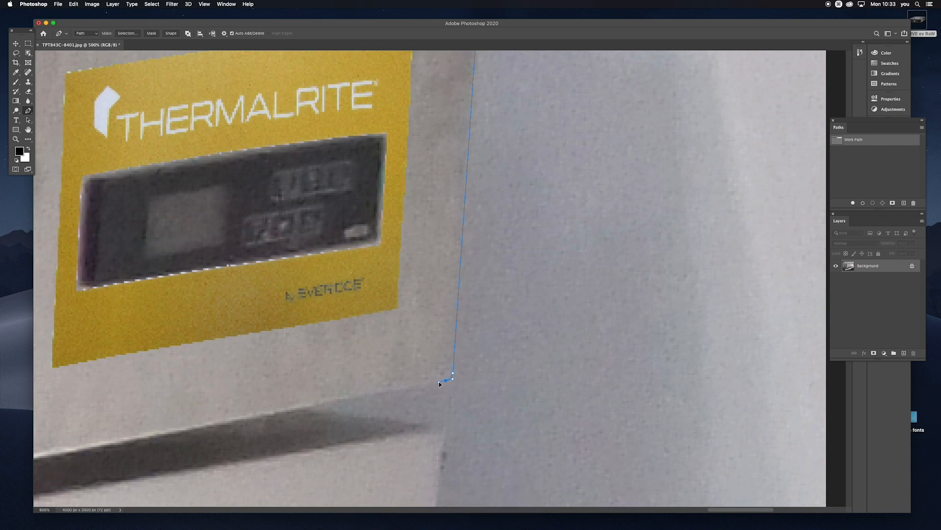
left_click(439, 382)
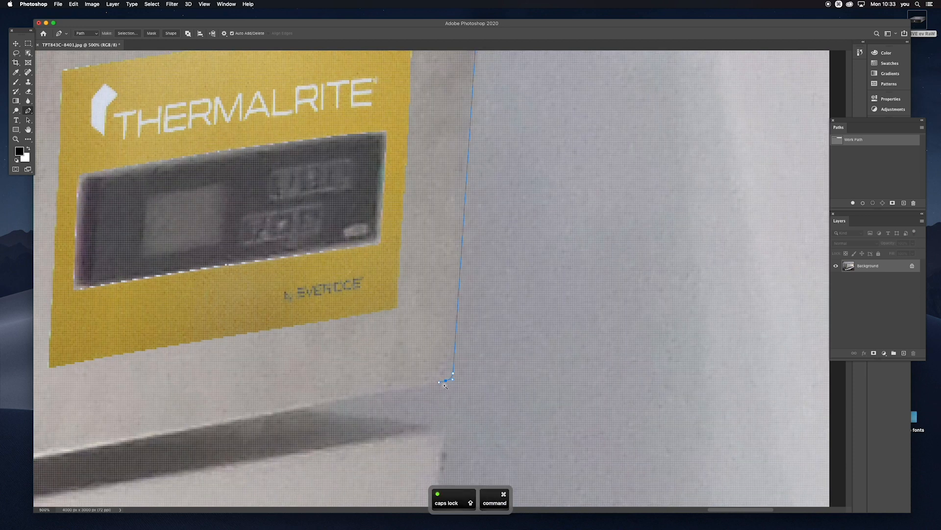
left_click(441, 381, "super")
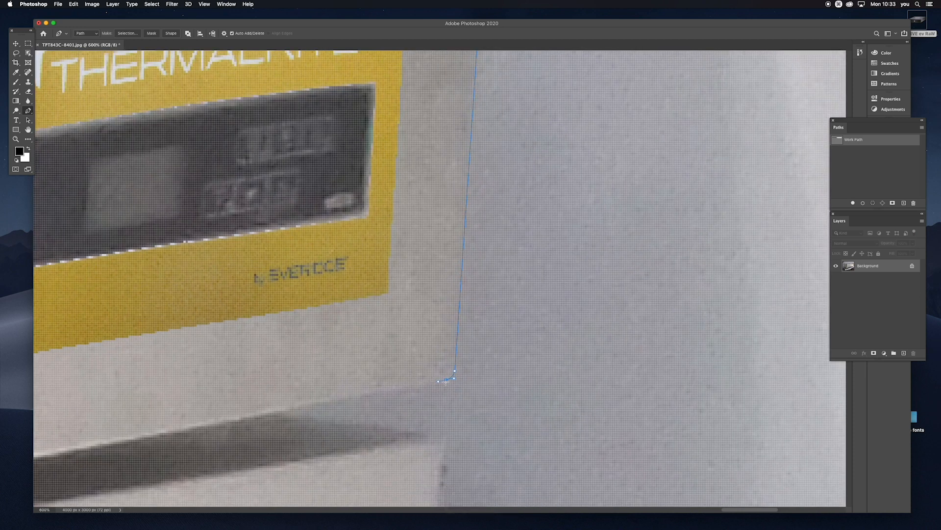
Extend the path with a straight segment along the control panel section's lower edge to where the dark gap's shadow begins
key("alt")
key("shift")
key("space")
left_click_drag(431, 380, 467, 373)
key("space")
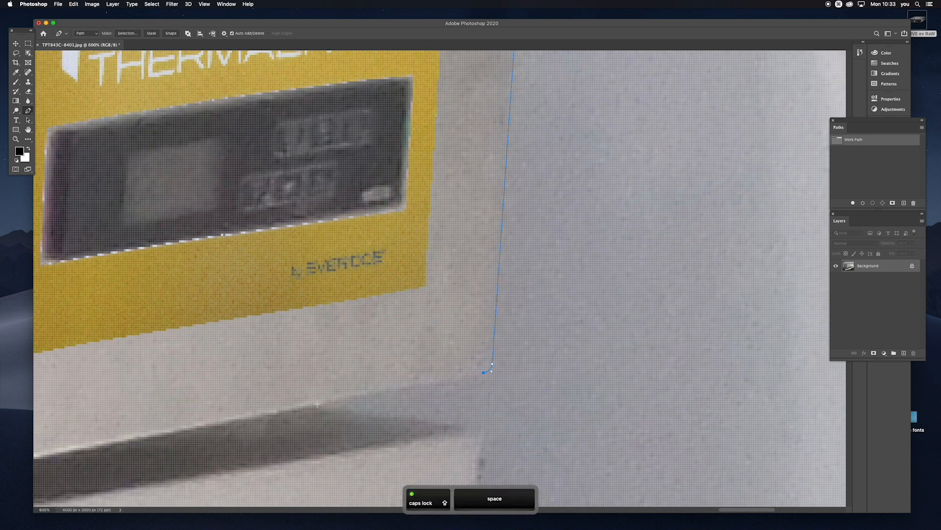
left_click(318, 404)
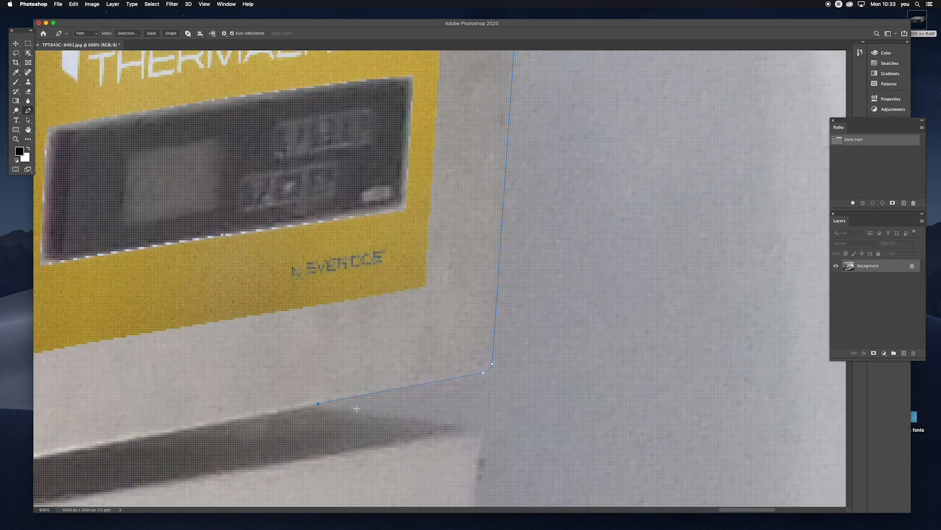
Bring the path back across the gap to the lower panel's upper outer corner and round it with a curved anchor
left_click(470, 422)
key("space")
left_click_drag(481, 422, 445, 279)
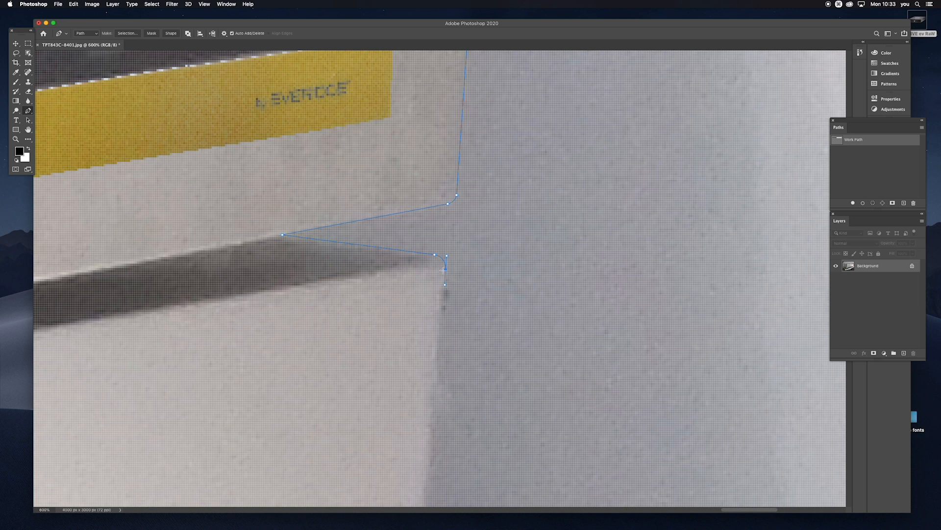
Trace the vented lower panel's outer edge with a straight segment and round its bottom outer corner with a curved anchor
key("space")
scroll(446, 264, "down", 10)
scroll(436, 276, "down", 15)
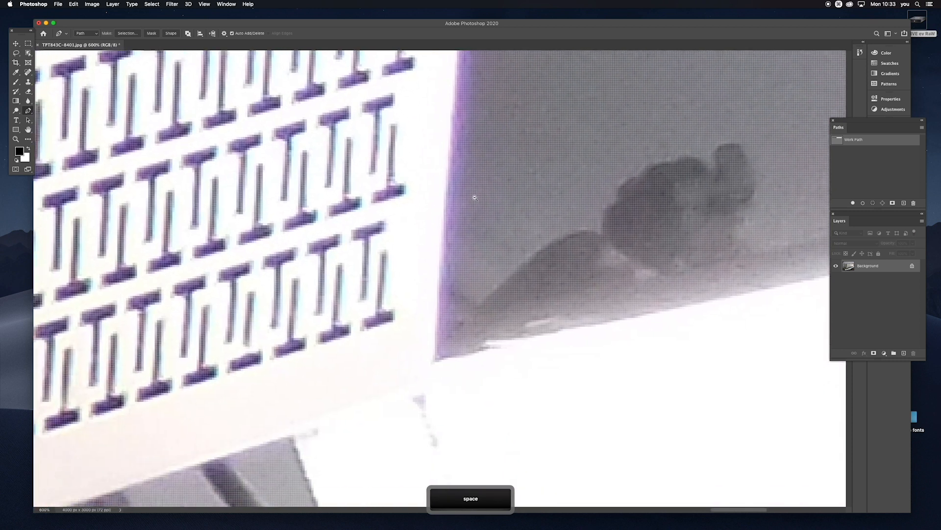
scroll(474, 198, "down", 10)
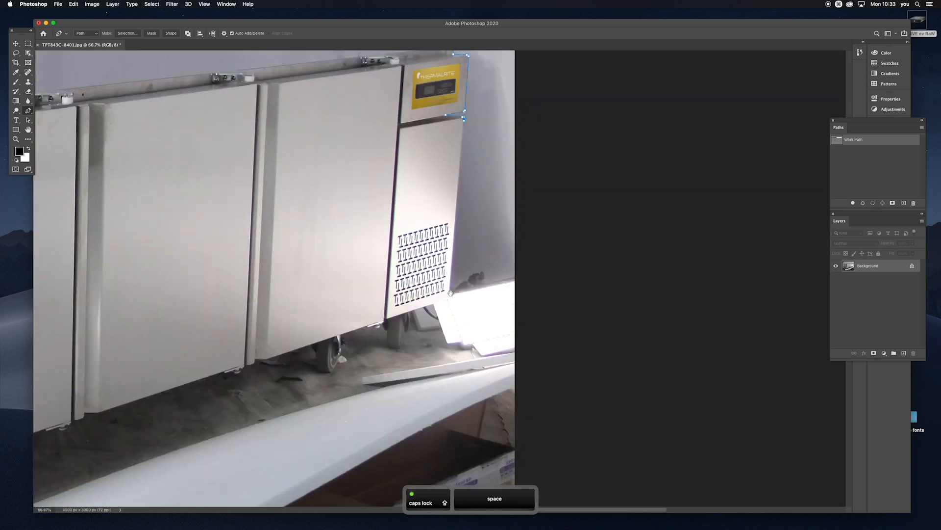
scroll(450, 292, "up", 2)
key("super")
scroll(436, 310, "up", 10)
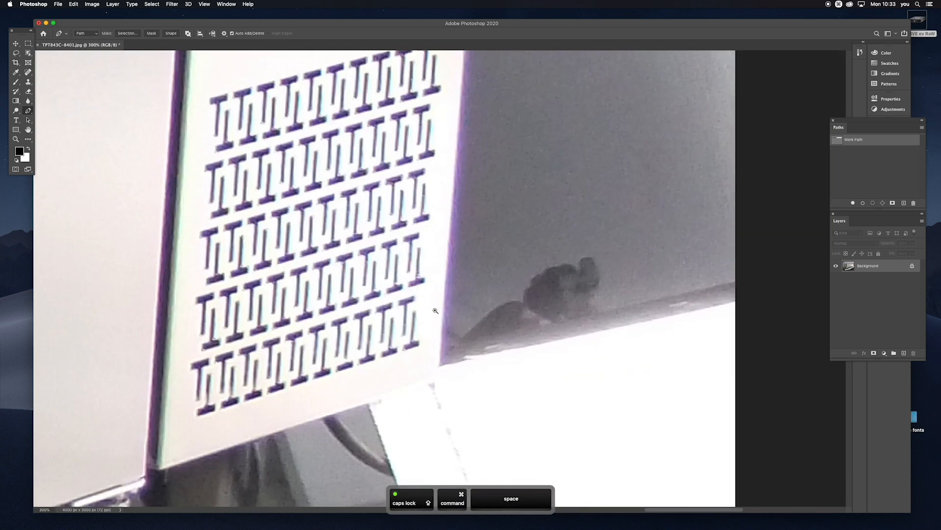
left_click(438, 366)
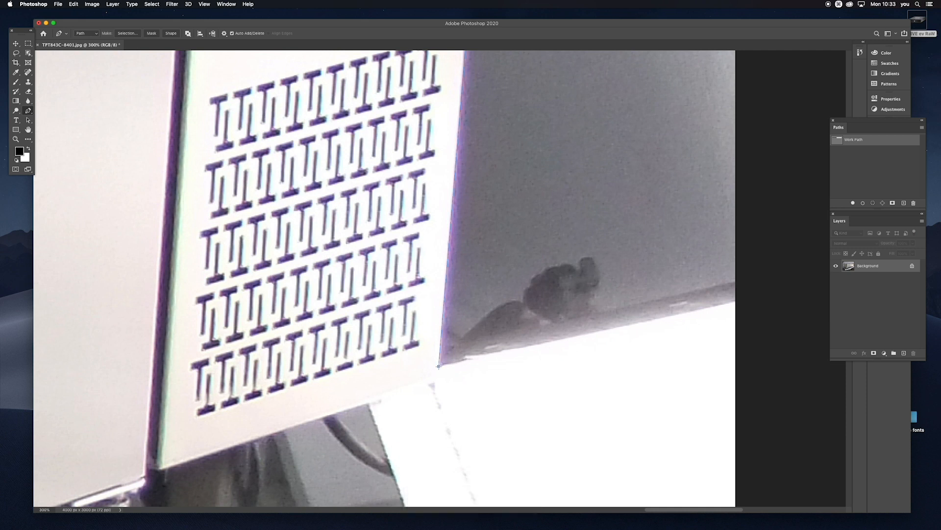
left_click_drag(432, 381, 426, 385)
key("space")
left_click_drag(214, 451, 299, 416)
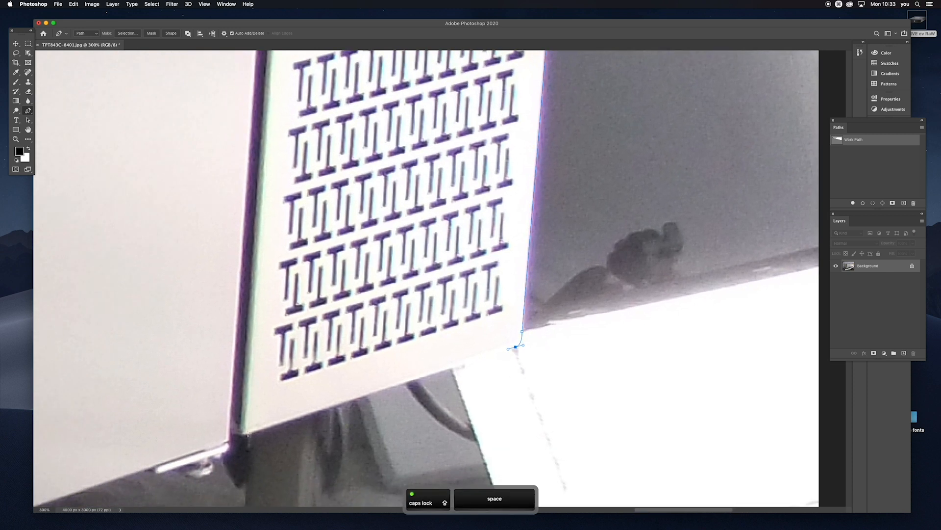
left_click(229, 440)
key("space")
left_click_drag(234, 437, 416, 370)
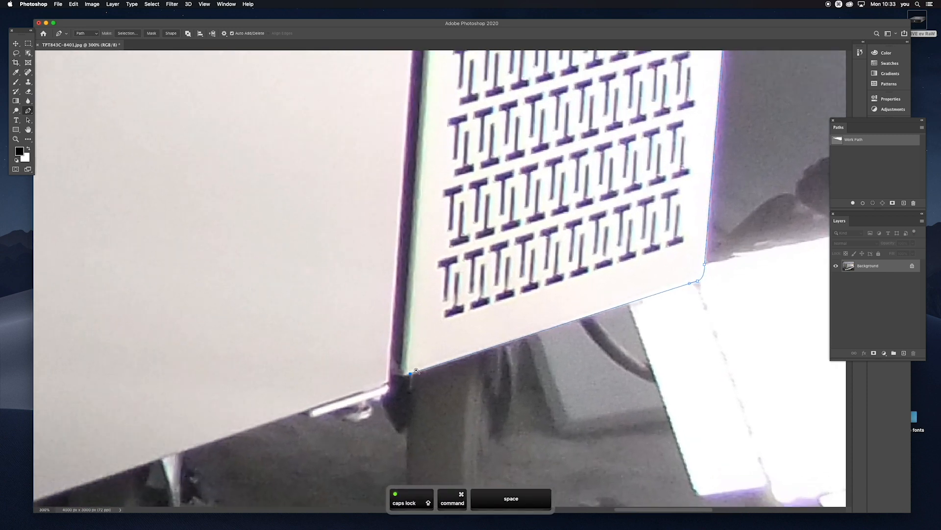
left_click(417, 370, "super")
left_click_drag(427, 307, 476, 243)
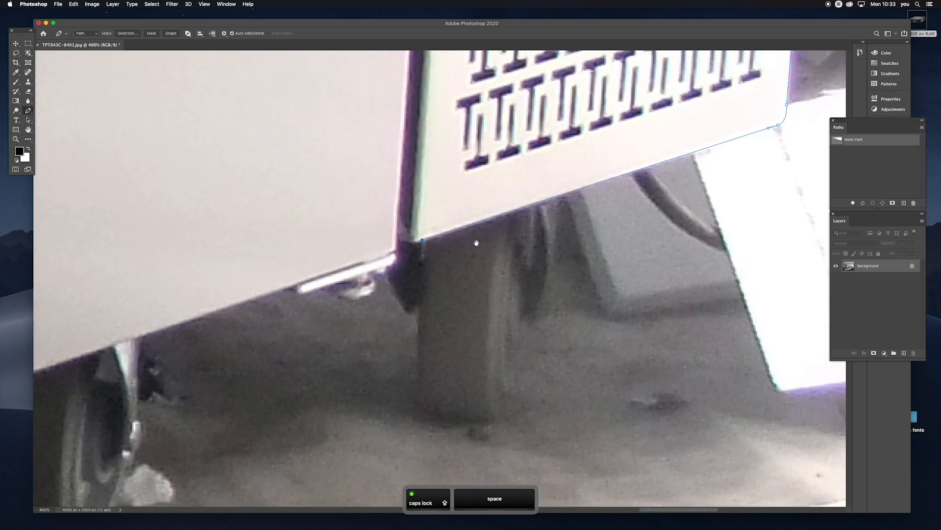
key("super+z")
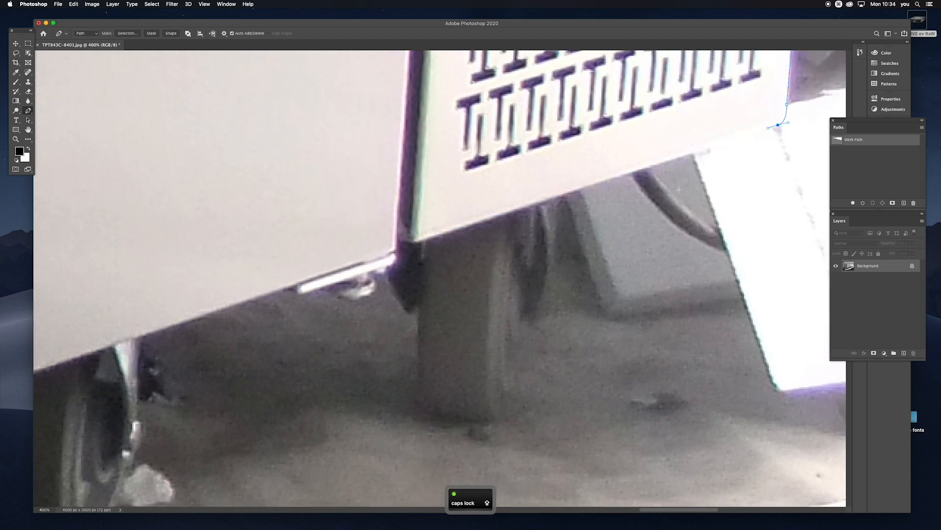
Extend the path along the vented panel's bottom edge to the caster and curve it down around the caster's outer bracket
key("space")
left_click_drag(556, 211, 541, 211)
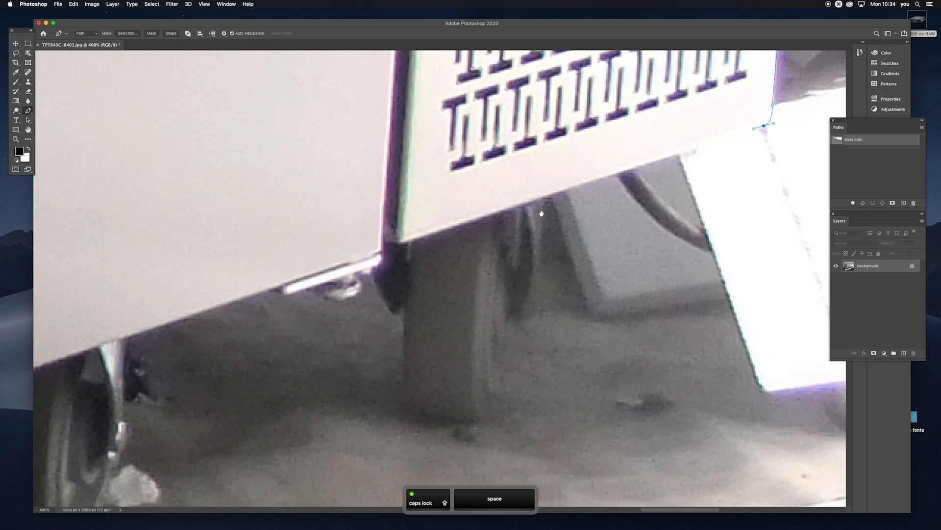
left_click(539, 199)
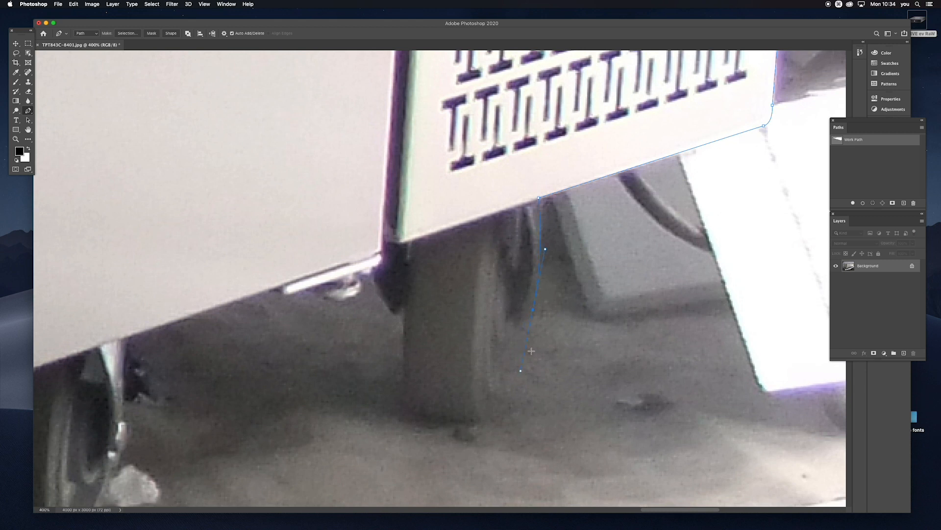
key("alt")
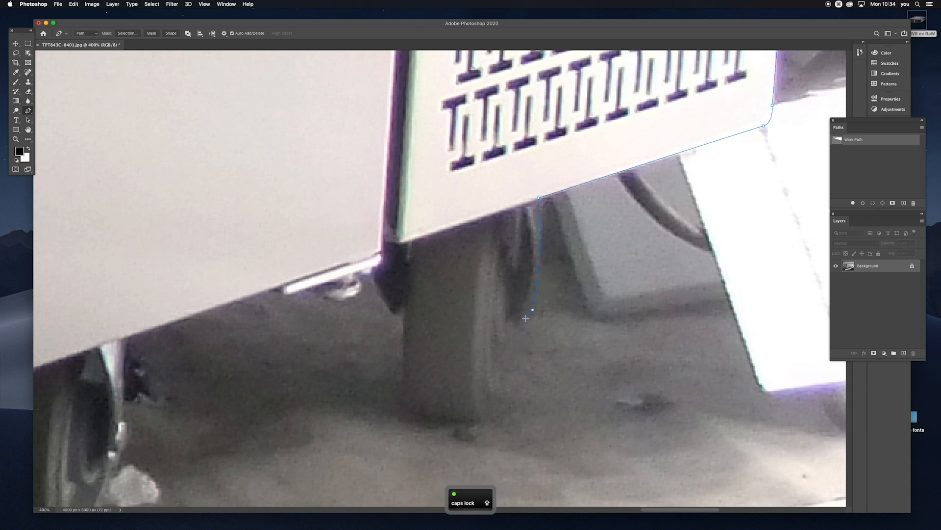
left_click_drag(527, 317, 523, 319)
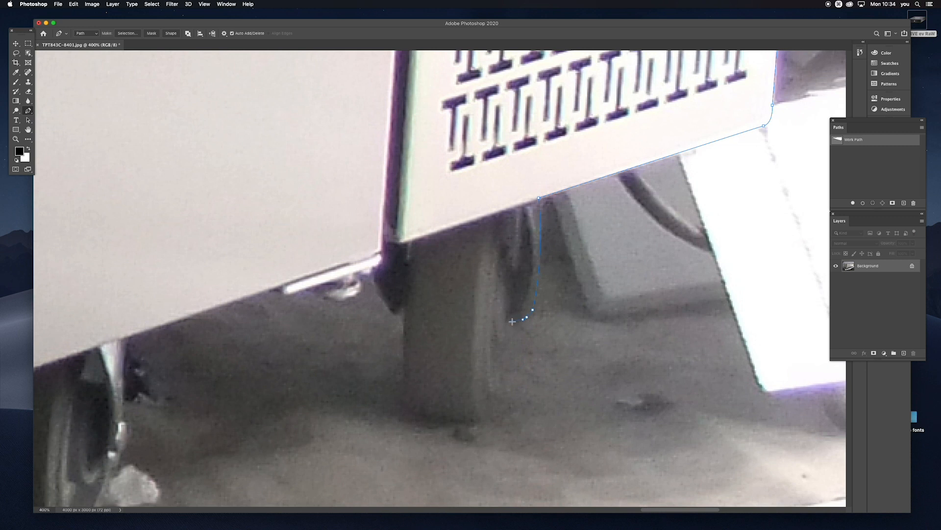
Continue the path from the bracket to the caster wheel and curve it down the wheel's outer edge
left_click(496, 390)
left_click(483, 426)
key("Caps_Lock")
key("super+z")
key("super+z")
key("super+z")
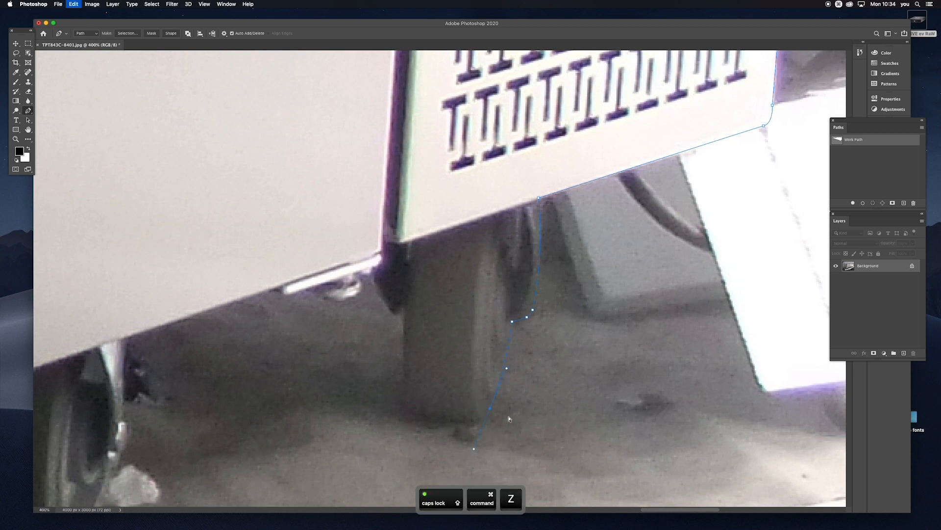
left_click(399, 408)
key("super+z")
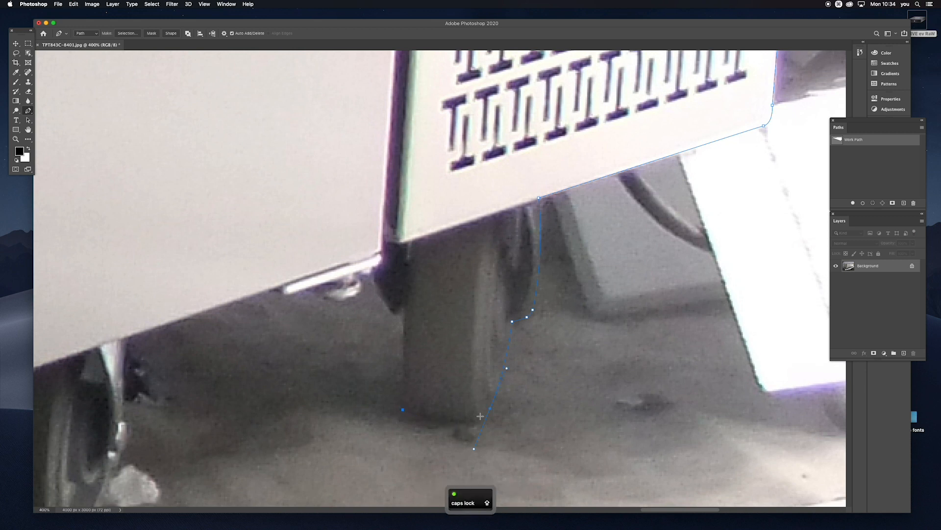
key("super+z")
key("super+z")
key("super+z")
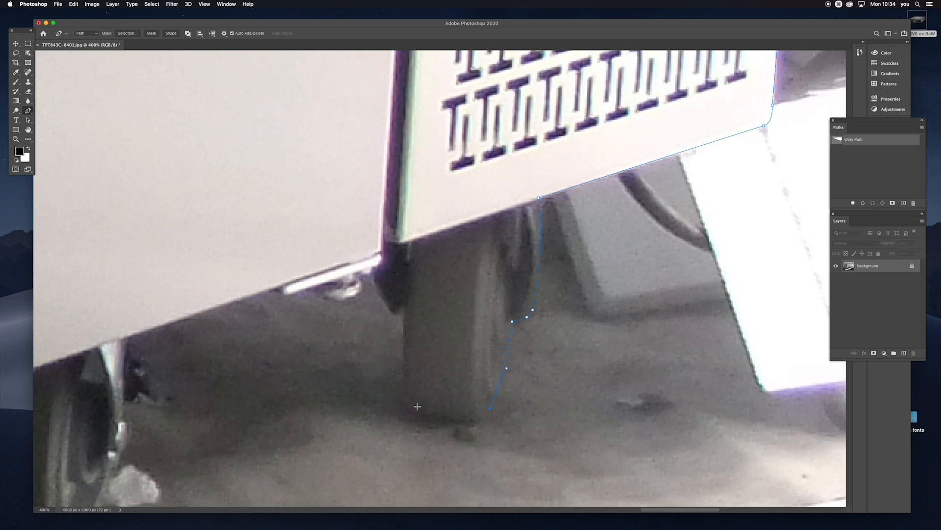
Trace the underside of the caster wheel and curve the path around its opposite lower corner
left_click_drag(470, 421, 457, 421)
left_click_drag(405, 392, 405, 378)
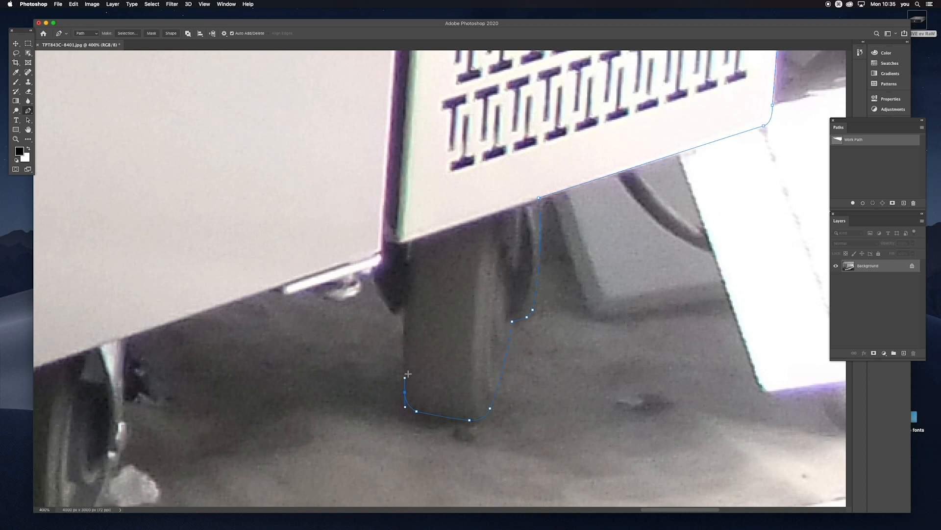
Continue the path up the caster wheel's inner edge and around the dark bracket to the cabinet's bottom edge, ending in a corner anchor
left_click_drag(405, 307, 405, 302)
left_click(400, 308)
left_click(396, 311)
left_click(393, 308)
left_click_drag(373, 271, 374, 255)
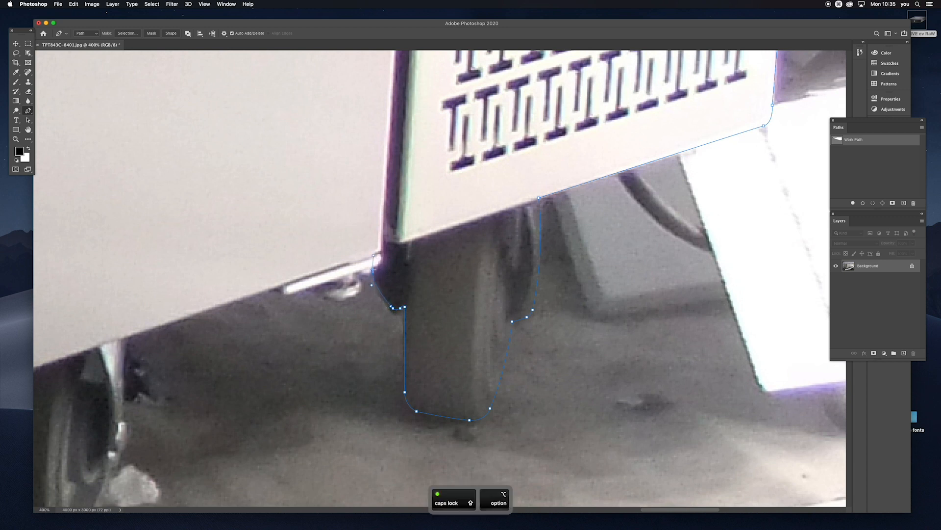
left_click(374, 269, "alt")
Trace the rounded hinge fitting beneath the door with a curve and follow the bright strip to its far end
left_click_drag(361, 286, 309, 280)
left_click(313, 287, "alt")
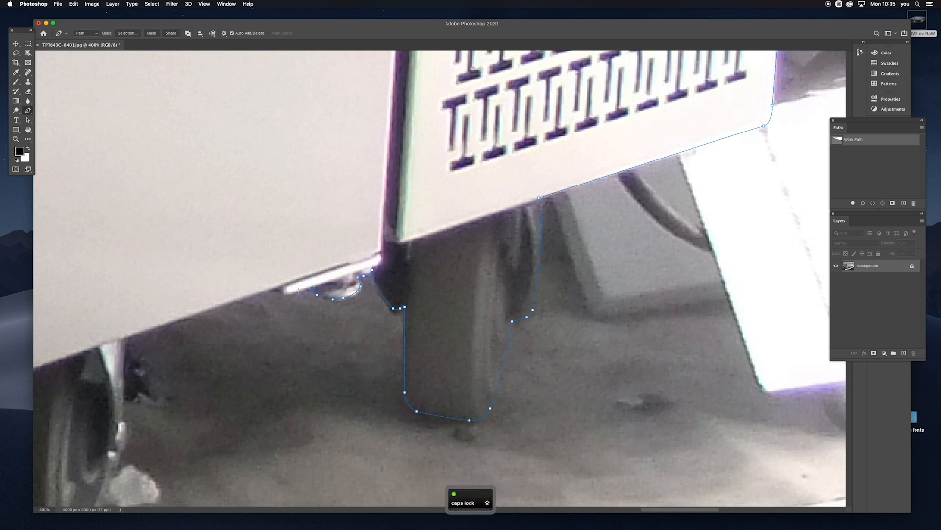
left_click(292, 293)
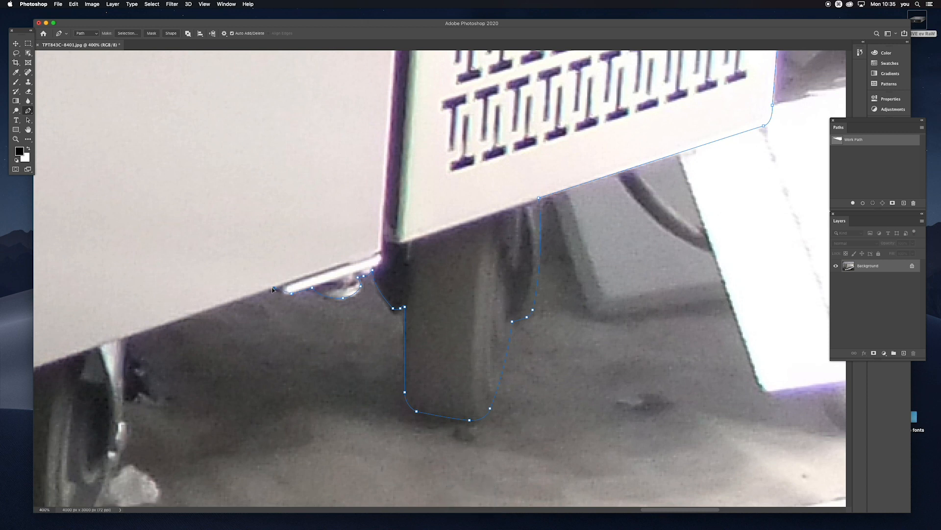
Extend the path along the cabinet's bottom edge to the next caster and trace around its dark protruding tab
key("space")
left_click_drag(274, 289, 383, 246)
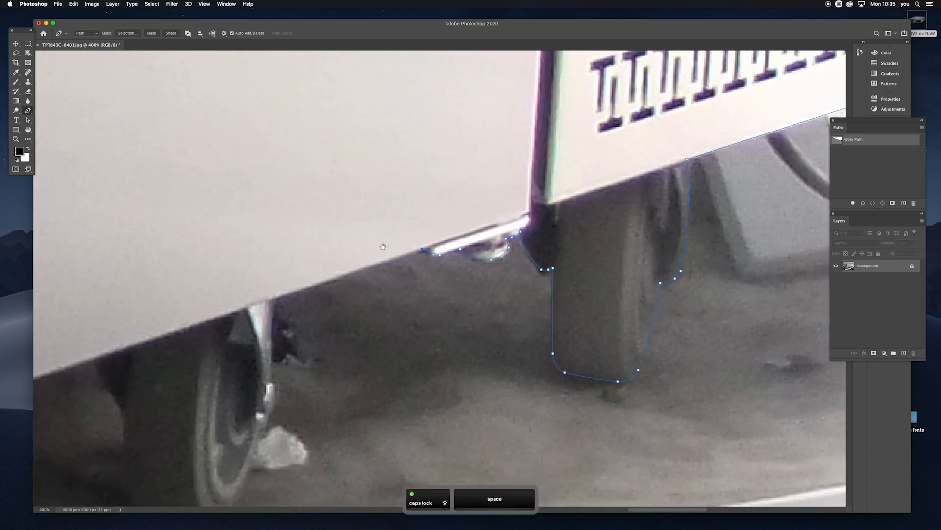
left_click(367, 275)
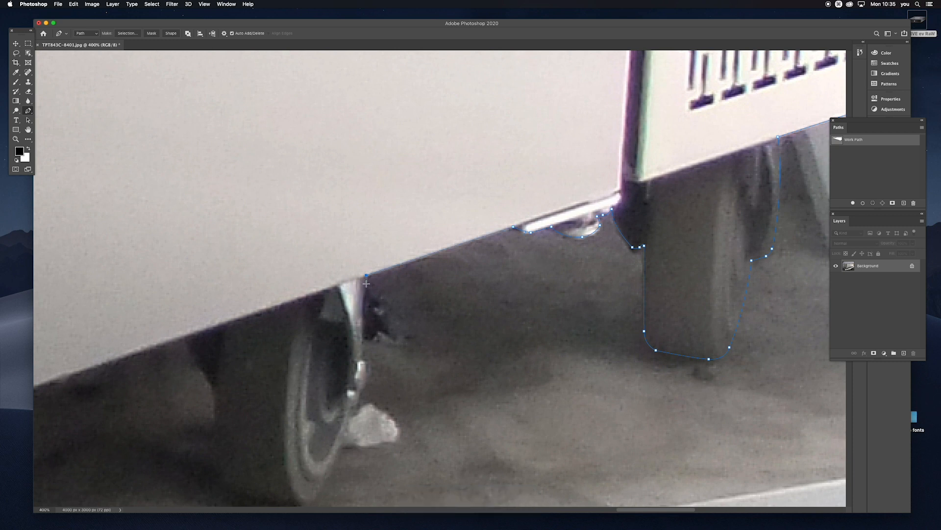
left_click(378, 289)
left_click_drag(410, 319, 411, 338)
left_click(401, 346)
Return the path to the caster's metal bracket and curve it down around the shiny fitting on its edge
left_click_drag(363, 338, 369, 377)
key("Caps_Lock")
mouse_move(364, 391)
left_mouse_down()
mouse_move(356, 409)
mouse_move(359, 396)
left_mouse_up()
key("super+z")
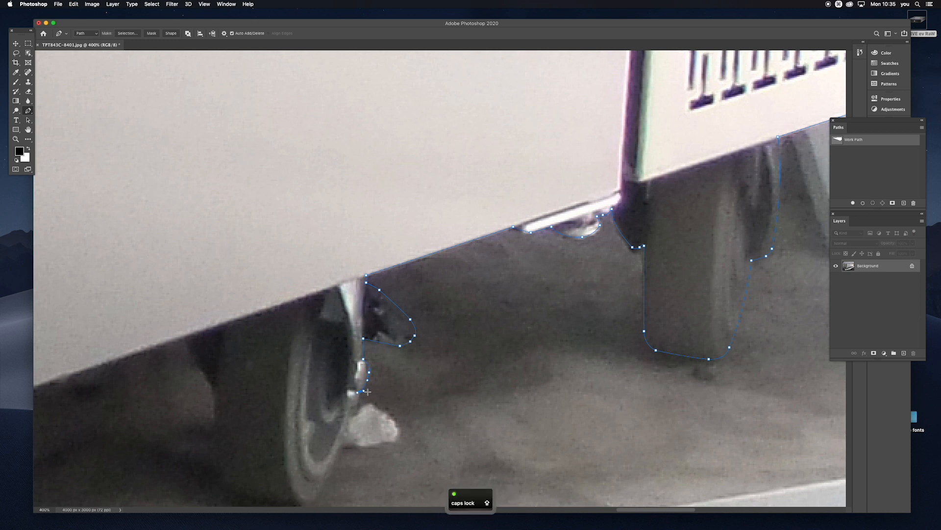
left_click(358, 402)
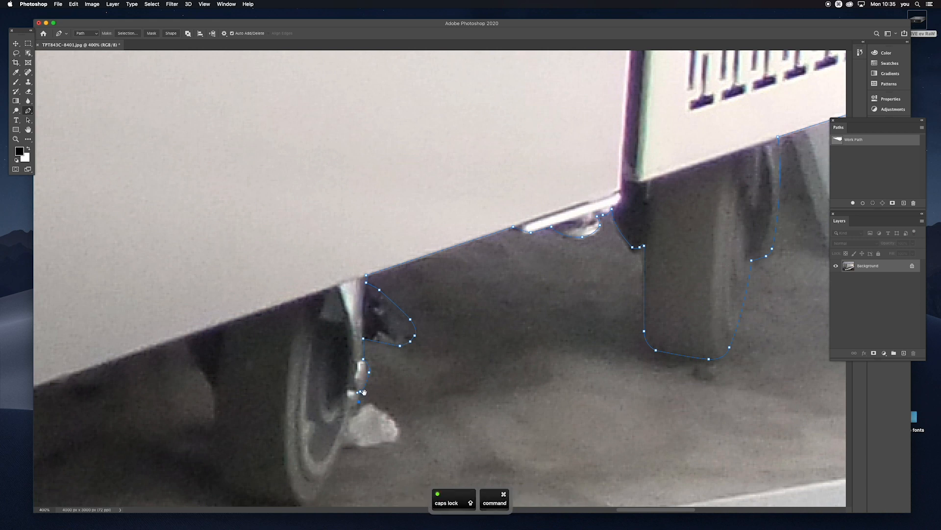
Undo the last anchor below the shiny fitting and re-route the path from there onto the caster wheel's outer rim
left_click(365, 392, "super")
left_click(365, 392, "super")
left_click(365, 392, "super")
left_click(365, 392, "super")
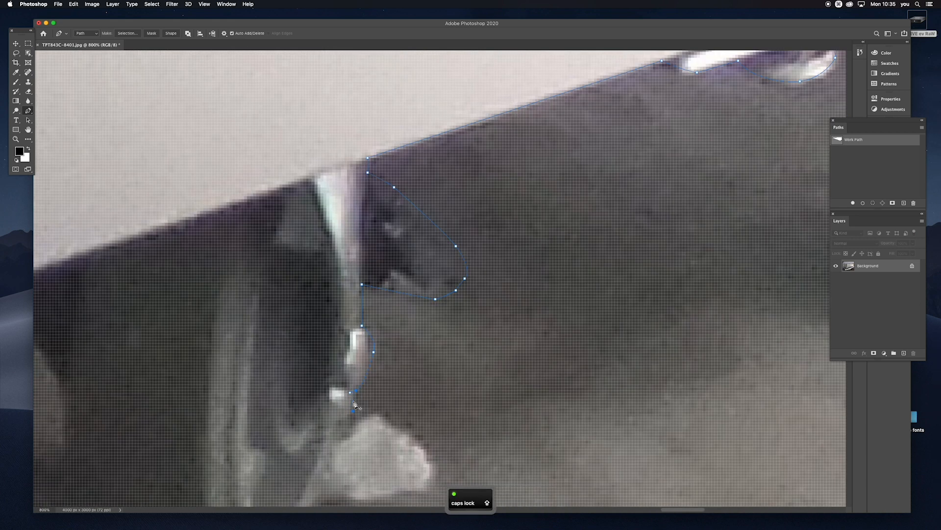
key("super+z")
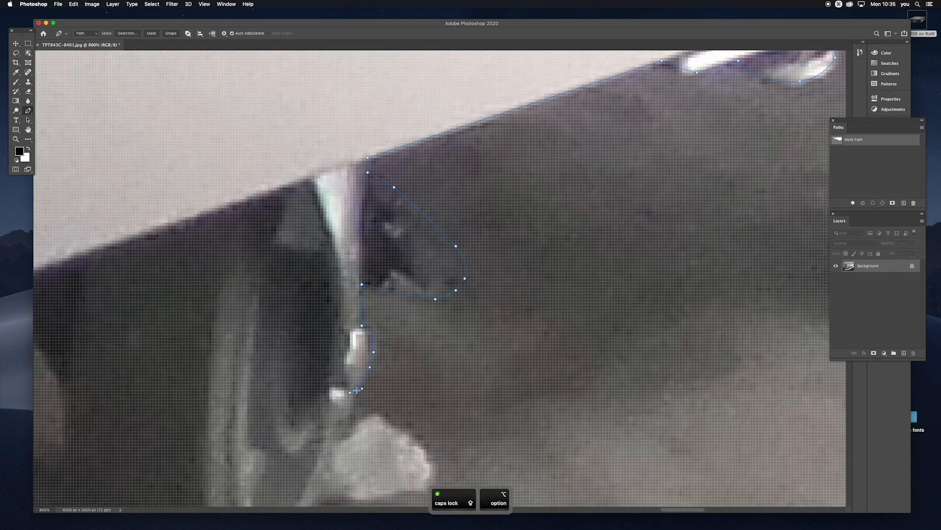
left_click(355, 399, "alt")
left_click(356, 399, "alt")
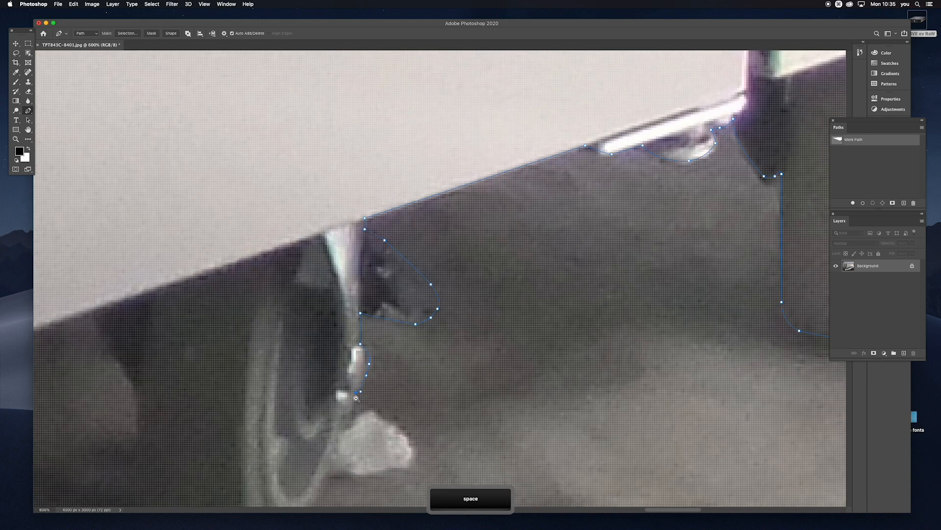
left_click(356, 398, "alt")
left_click_drag(355, 404, 362, 352)
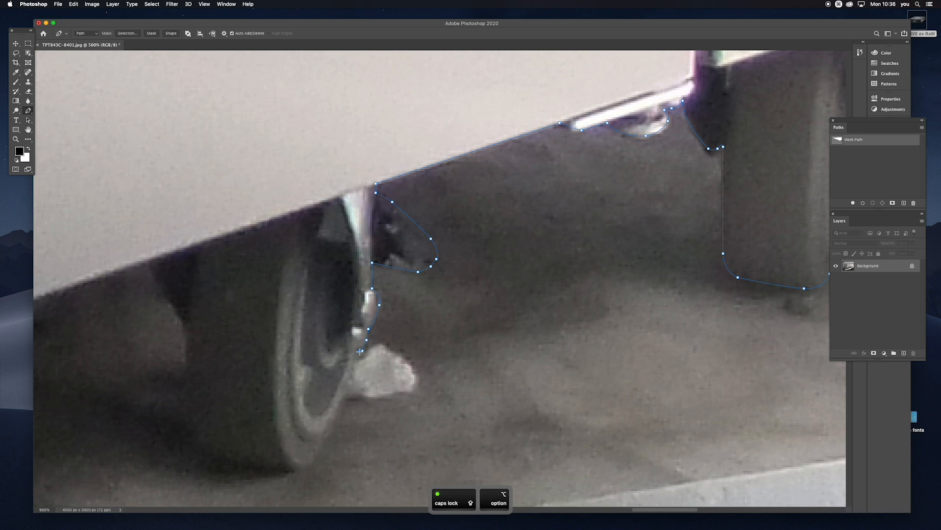
Trace the caster wheel's outer rim down to the floor and curve the path along its underside to the opposite lower corner
left_click(347, 406)
left_click(332, 434)
left_click(316, 462)
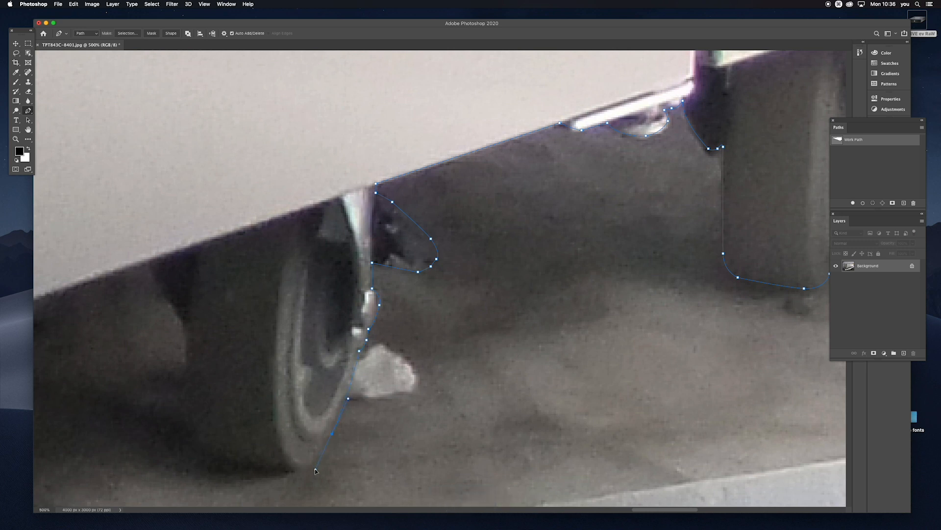
left_click_drag(293, 470, 278, 471)
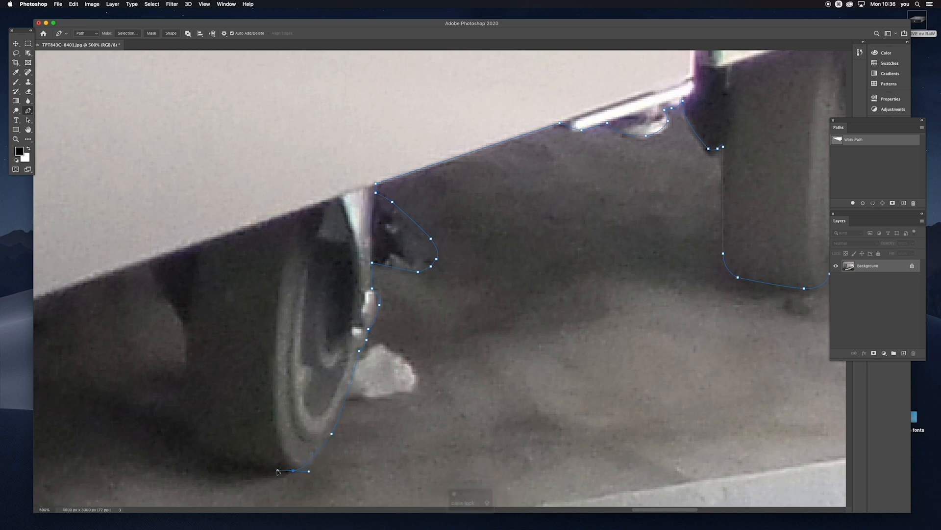
left_click_drag(199, 447, 194, 430)
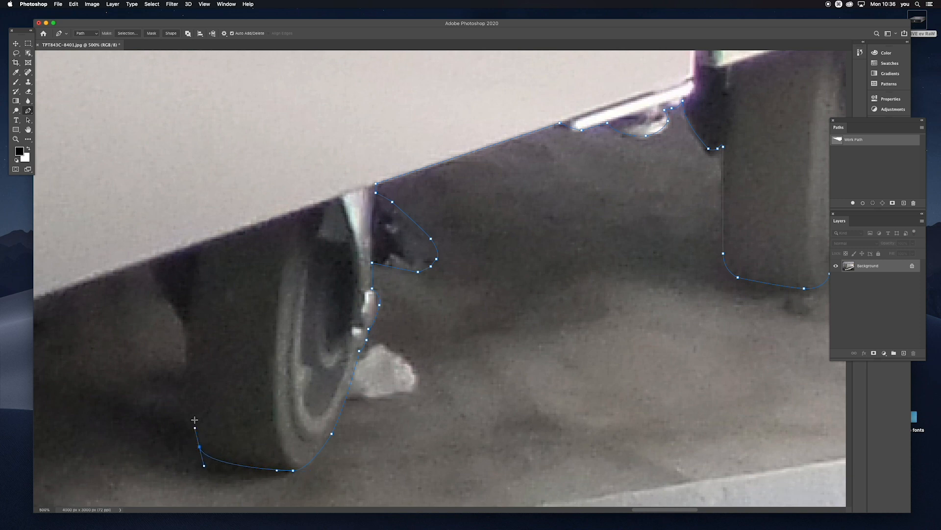
Curve the path up the caster wheel's inner edge to the point where it meets the dark bracket
left_click_drag(189, 325, 194, 281)
key("alt")
left_click(188, 325, "alt")
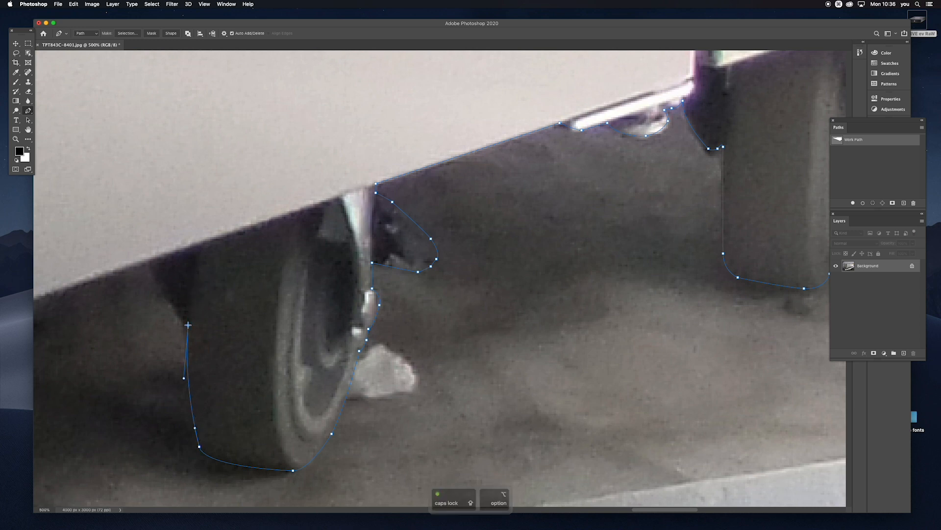
scroll(227, 332, "left", 3)
scroll(227, 332, "up", 2)
key("super")
left_click(242, 304)
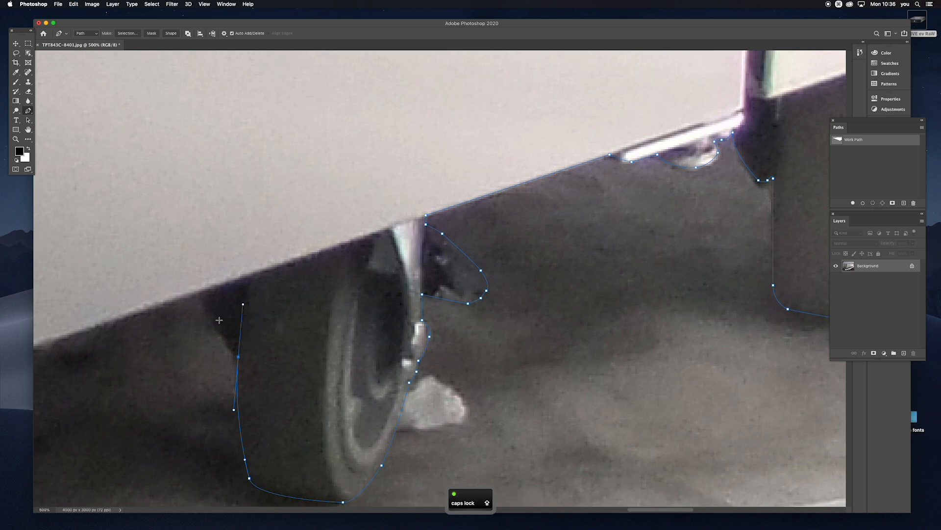
left_click(199, 291)
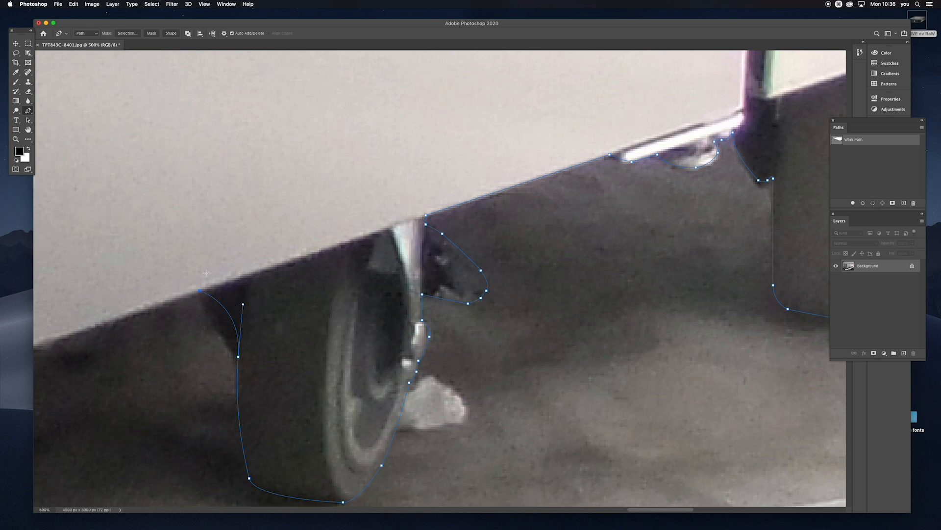
key("super+z")
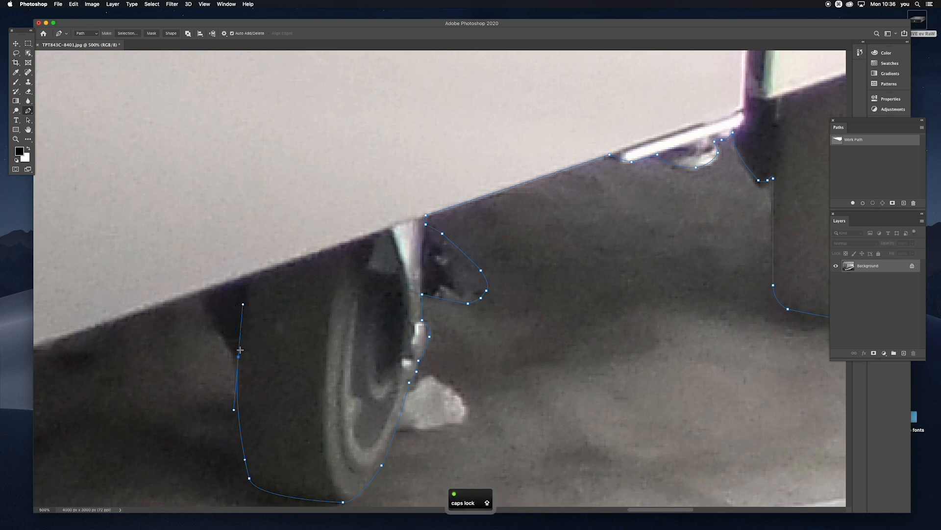
Remove the forward handle at the top of the wheel's edge and curve the path along the bracket to the cabinet's bottom edge
key("alt")
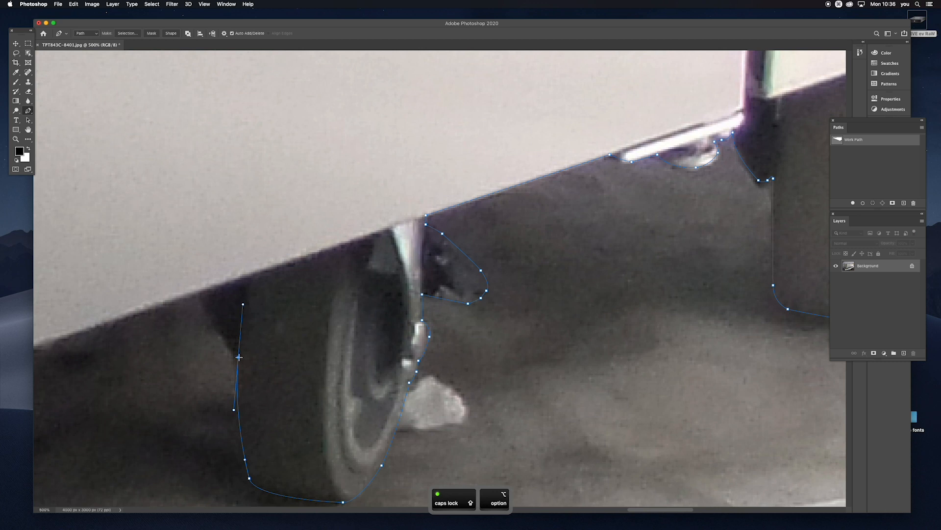
left_click(239, 357, "alt")
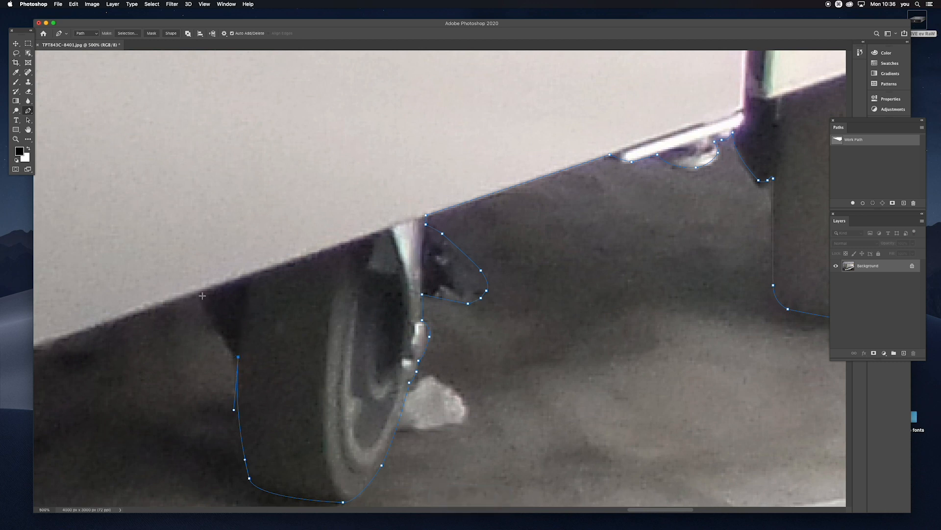
left_click_drag(200, 293, 194, 271)
key("space")
left_click_drag(193, 283, 322, 222)
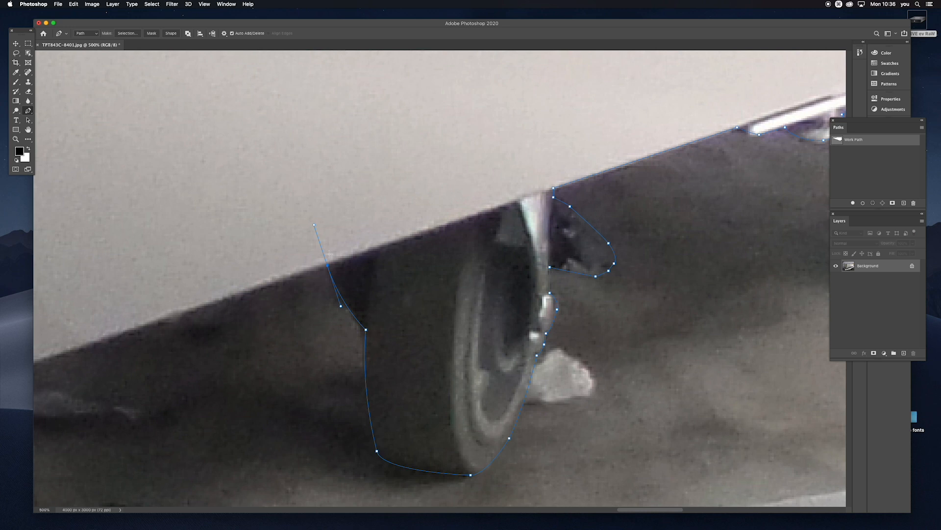
left_click(57, 353)
key("super")
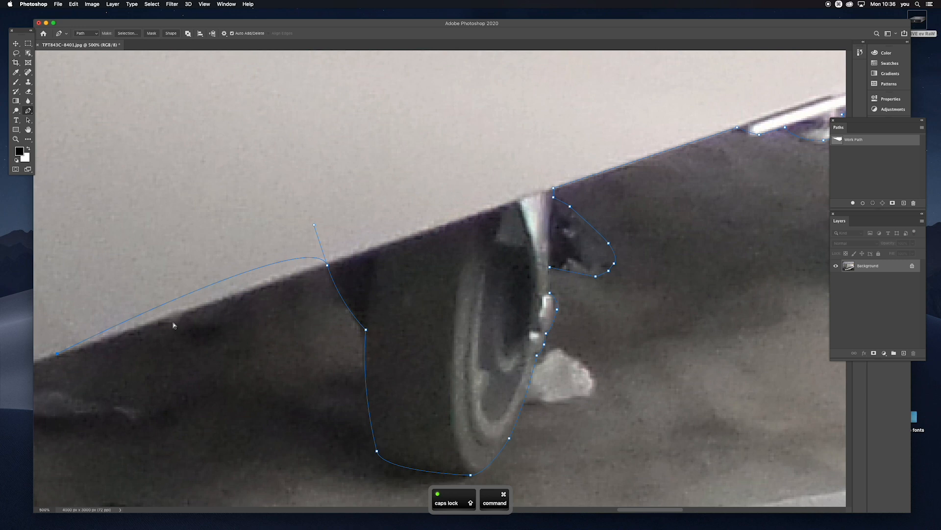
left_click(328, 266, "super")
Remove the forward handle from the anchor where the caster bracket meets the cabinet's bottom edge
key("alt")
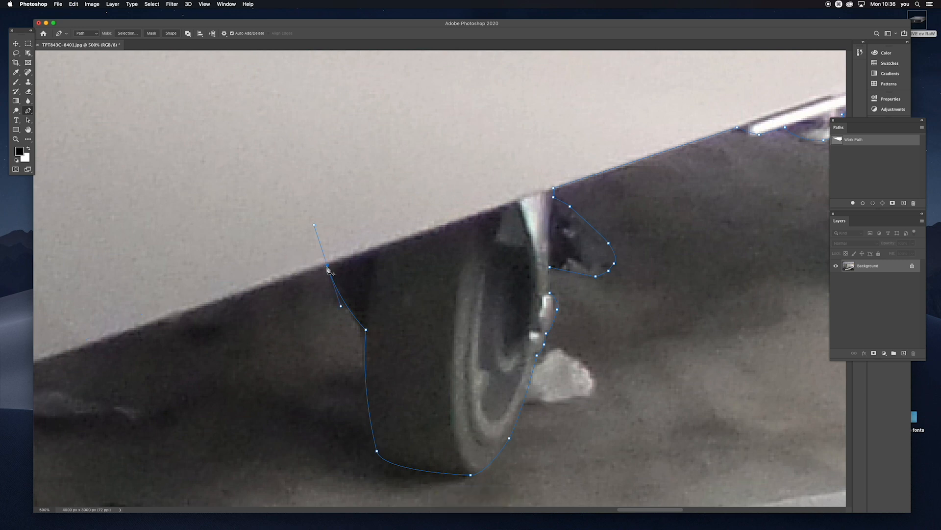
key("space")
left_click_drag(328, 265, 647, 134)
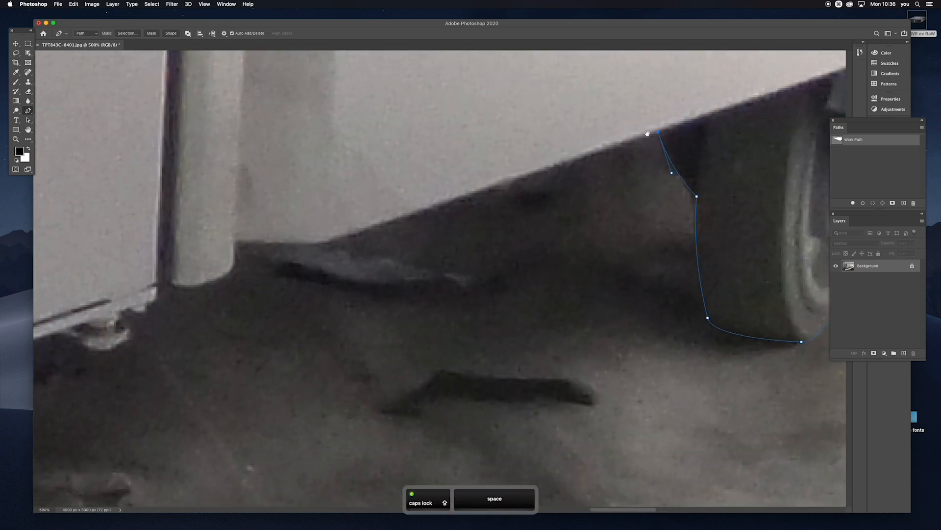
left_click(335, 238)
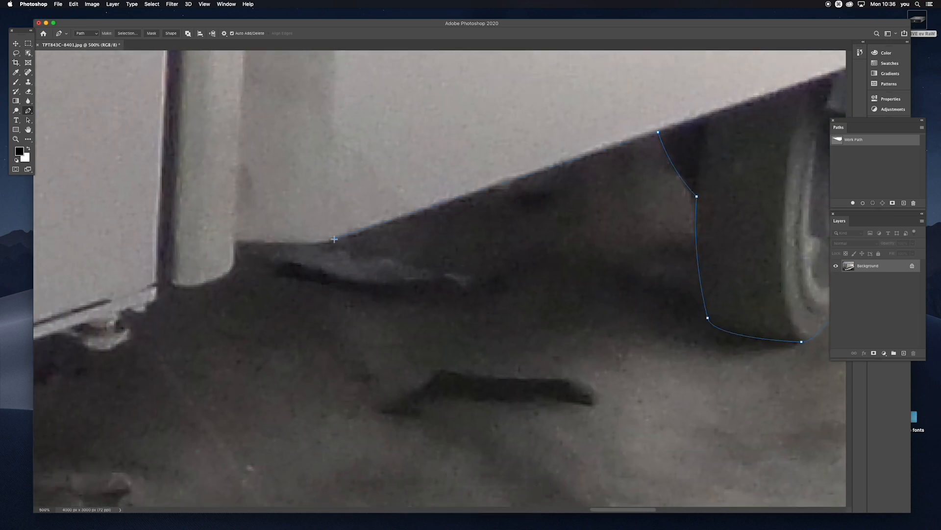
key("super+z")
left_click(671, 172)
key("Caps_Lock")
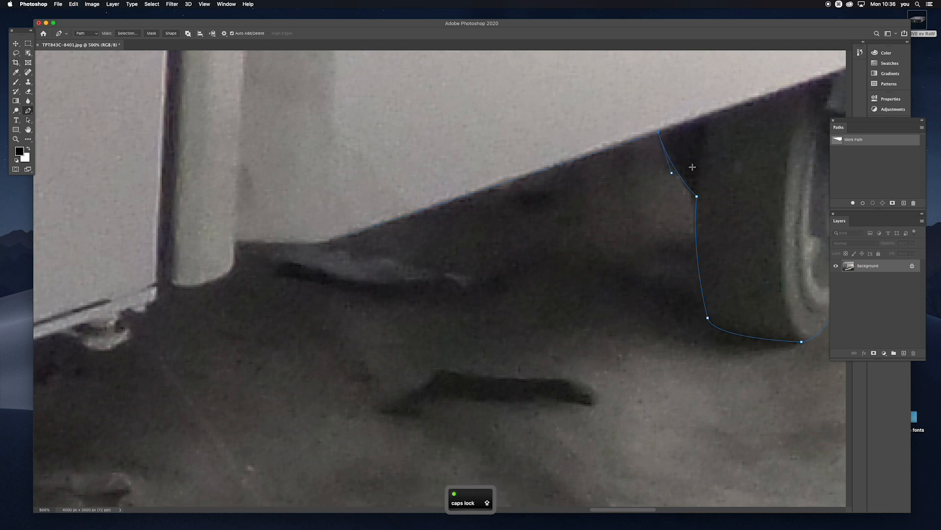
key("super+z")
Nudge the bracket's top anchor onto the cabinet's bottom edge and extend a straight segment to the panel's end near the pillar
key("super")
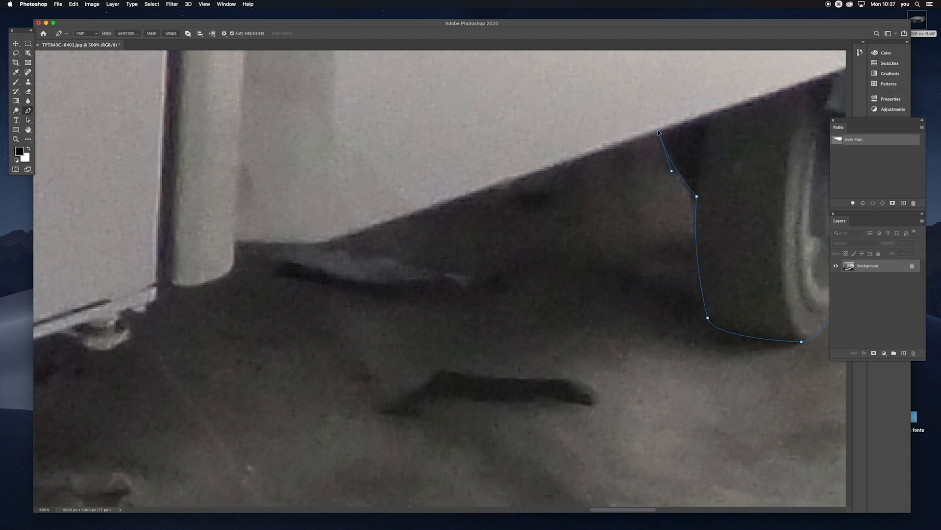
key("alt")
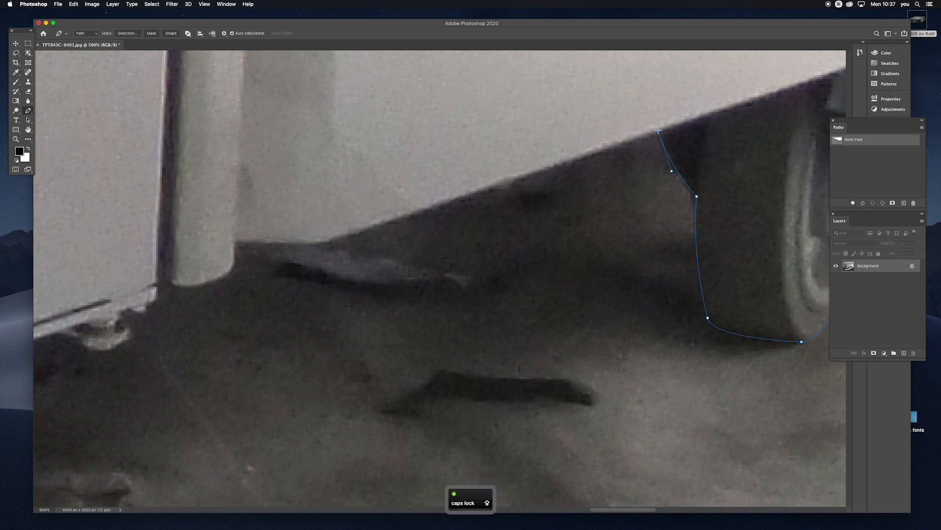
left_click(341, 236)
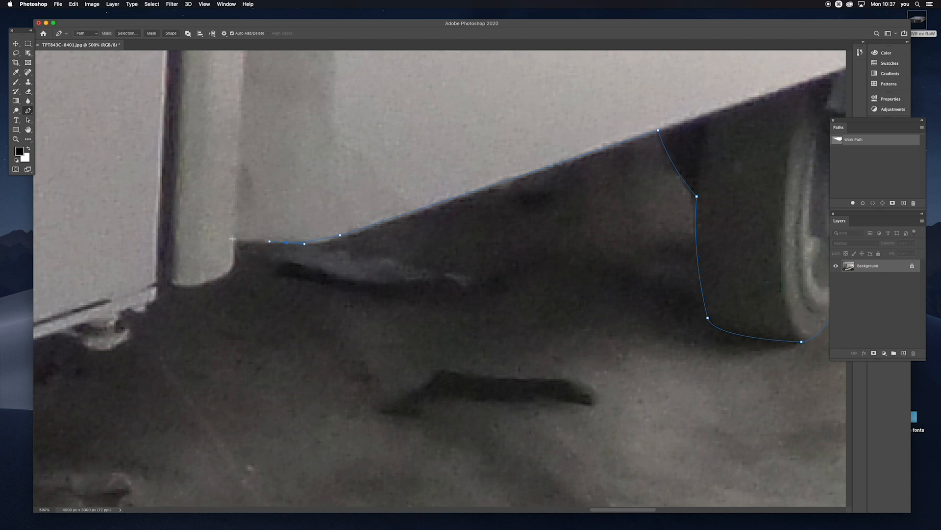
Trace down the pillar's side and around its rounded bottom to the adjoining door's lower corner
left_click(233, 264)
key("space")
left_click_drag(164, 275, 316, 290)
left_click(329, 285)
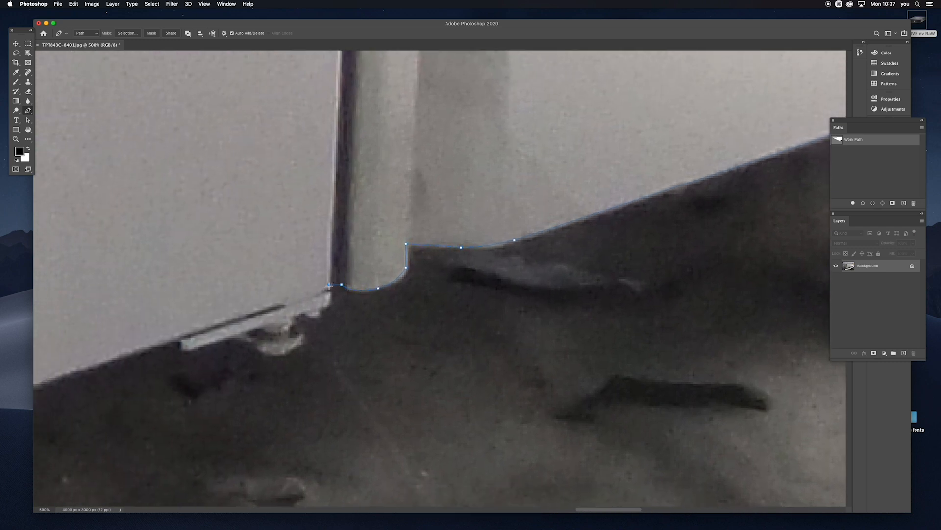
Trace the stepped edge of the door's lower hinge and curve the path around its rounded fitting
left_click(329, 303)
left_click(325, 310)
left_click(293, 318)
left_click(291, 331)
left_click_drag(288, 357, 248, 343)
key("Caps_Lock")
Follow the hinge's bright strip to its far end and bring the path back to the door's bottom edge
key("space")
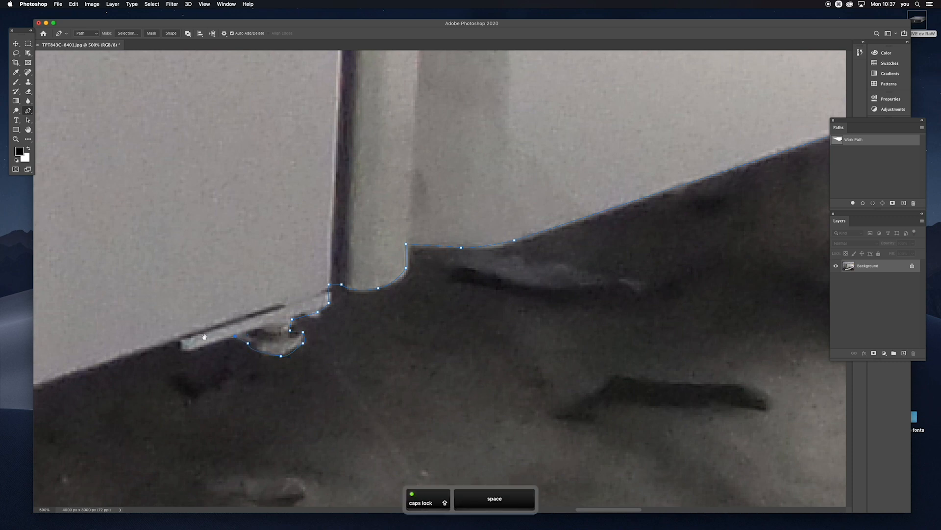
left_click_drag(151, 354, 251, 340)
left_click(296, 334)
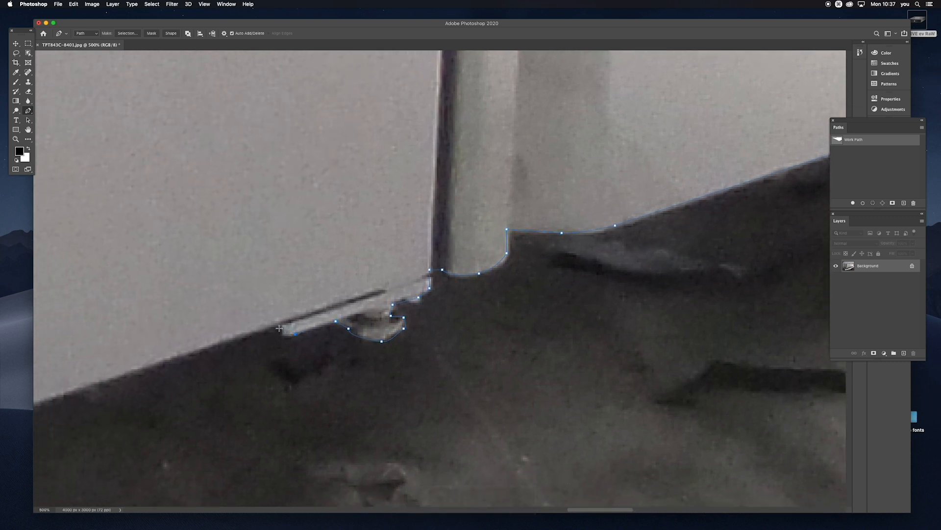
left_click(278, 327, "alt")
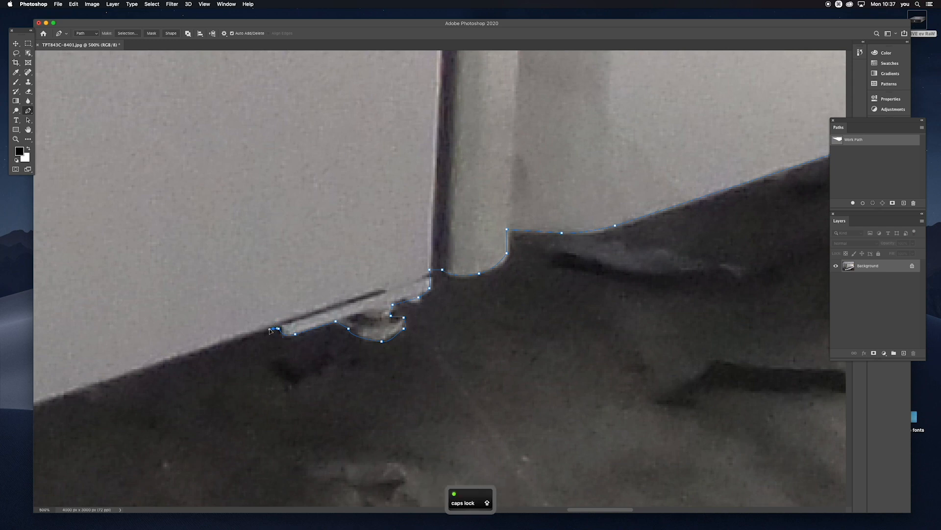
Extend the path along the door's bottom edge to the next pillar and curve it around the pillar's rounded bottom, ending in a corner anchor
key("space")
left_click_drag(193, 324, 455, 229)
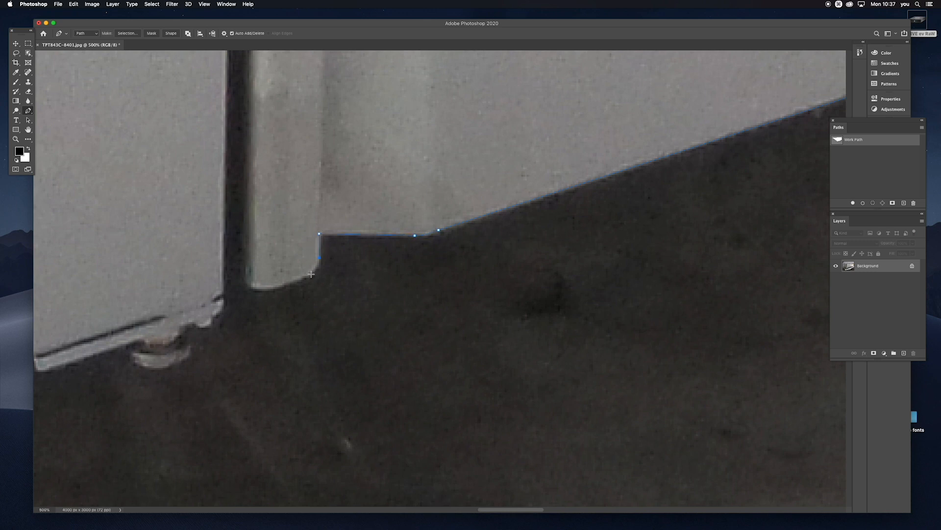
left_click(294, 281)
left_click_drag(246, 284, 255, 295)
left_click(245, 285, "alt")
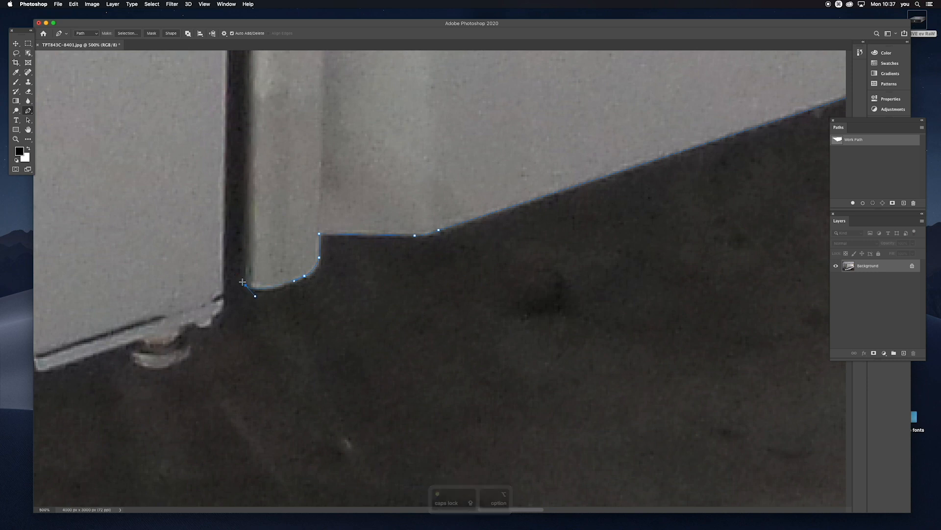
Trace across the dark gap beside the pillar and along the stepped edge of the next door's lower hinge to its rounded fitting
left_click(227, 285)
key("Caps_Lock")
left_click_drag(222, 311, 480, 254)
key("space")
left_click(480, 269)
left_click(481, 277)
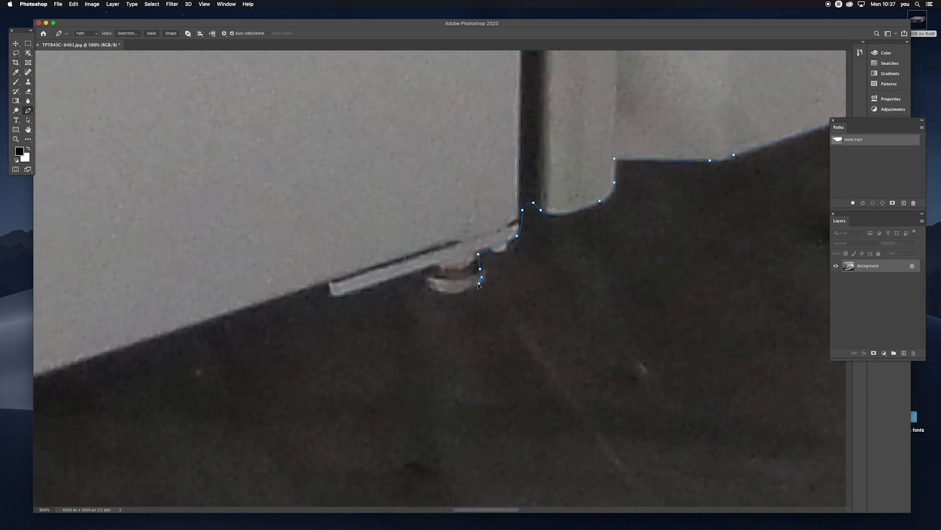
Curve the path around the hinge's rounded fitting and follow the bright strip to its far end, finishing with a corner anchor
left_click_drag(424, 280, 400, 257)
left_click(424, 280, "alt")
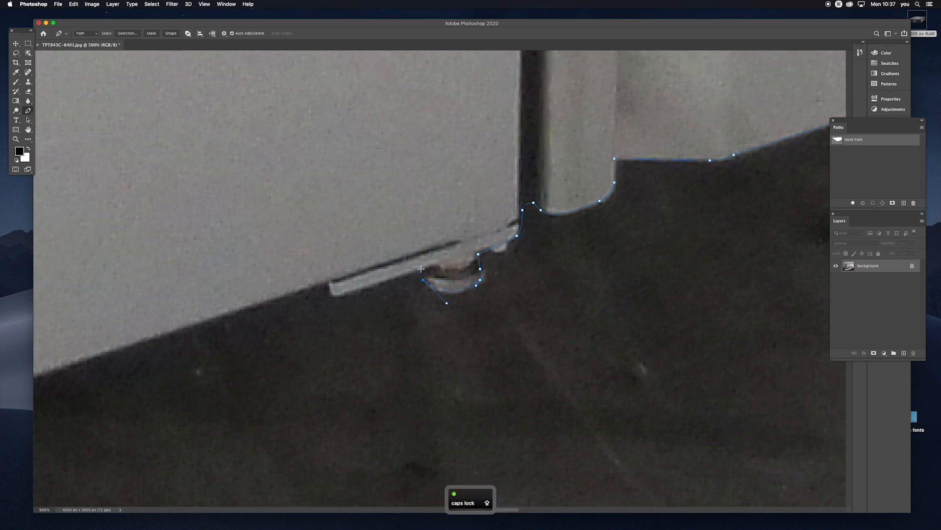
left_click(350, 293)
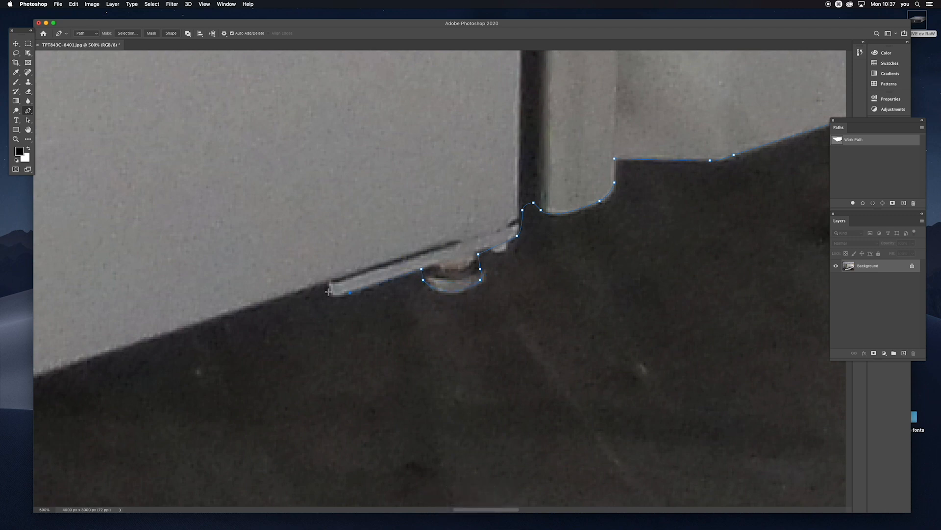
left_click(330, 289)
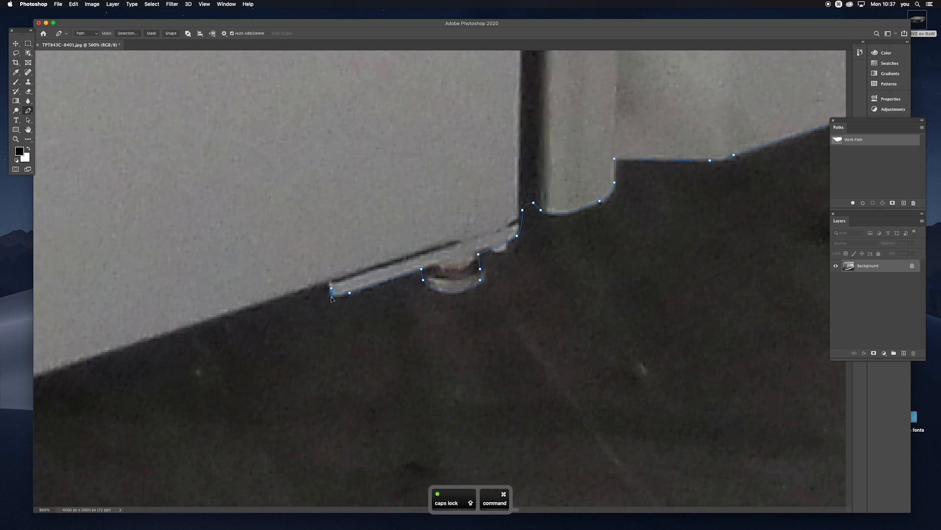
left_click(331, 291, "alt")
Extend the path along the door's bottom edge to the corner of the bright panel beside the front pillar
key("space")
left_click_drag(289, 291, 686, 191)
left_click_drag(314, 280, 677, 172)
left_click_drag(304, 274, 685, 174)
left_click_drag(336, 292, 374, 292)
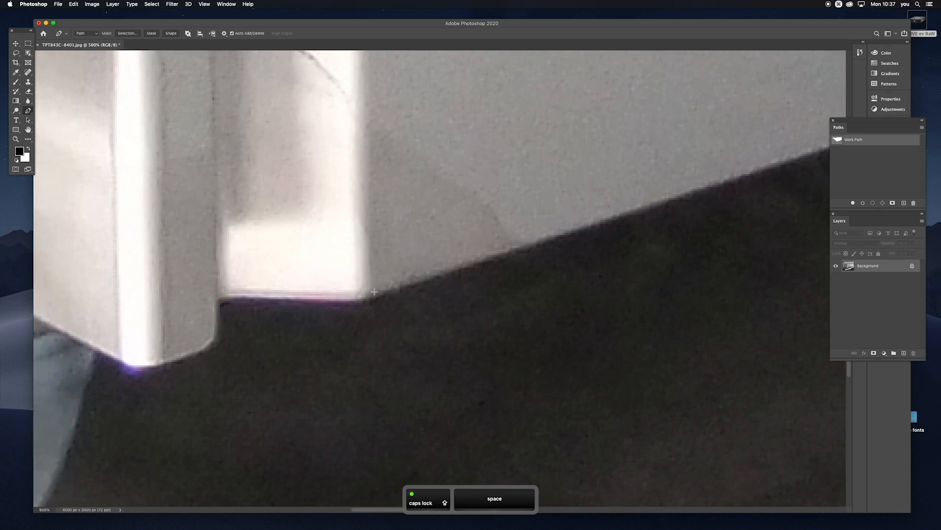
left_click(387, 291)
Examine the path traced so far against the whole cabinet and along the last door's bottom edge
key("alt+space")
left_click(392, 291, "alt")
left_click(391, 291, "alt")
left_click(392, 291, "alt")
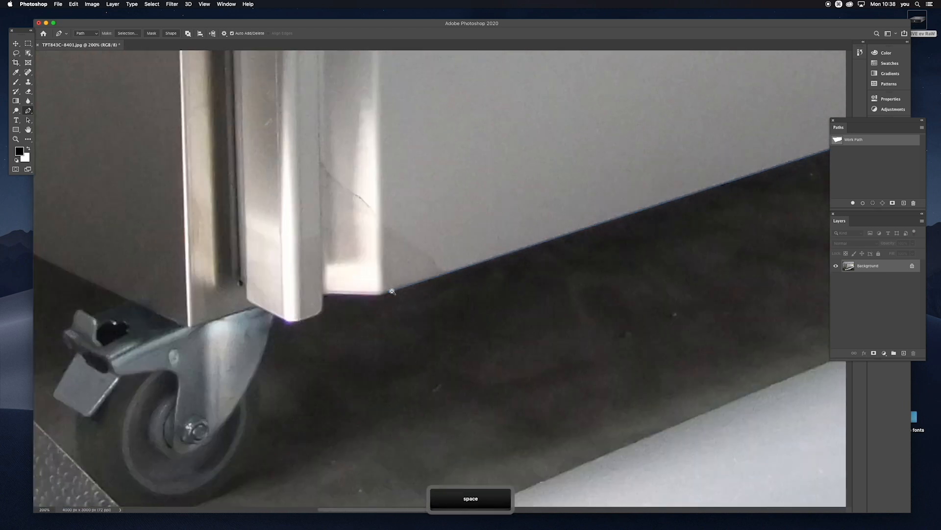
left_click(391, 291, "alt")
left_click(392, 291, "alt")
left_click(392, 291, "alt")
left_click(392, 291, "alt")
left_click(393, 291, "alt")
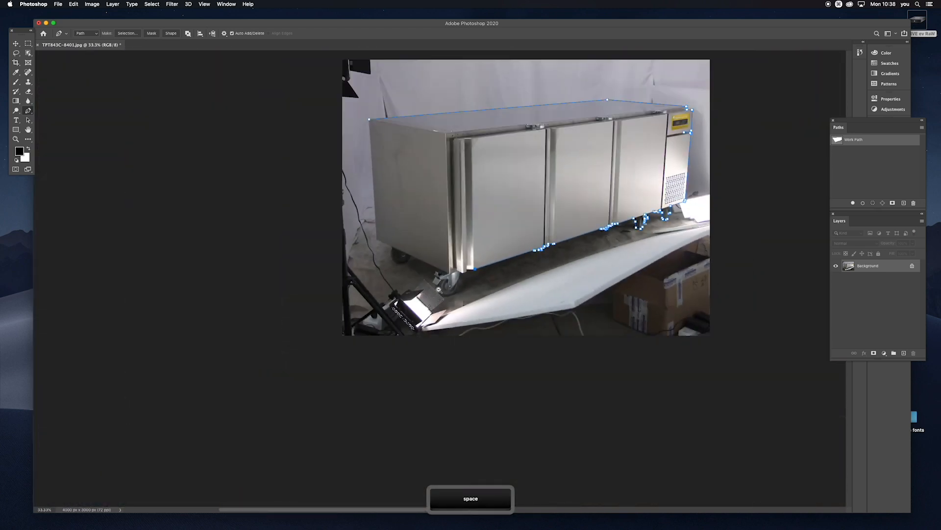
left_click(614, 250, "super")
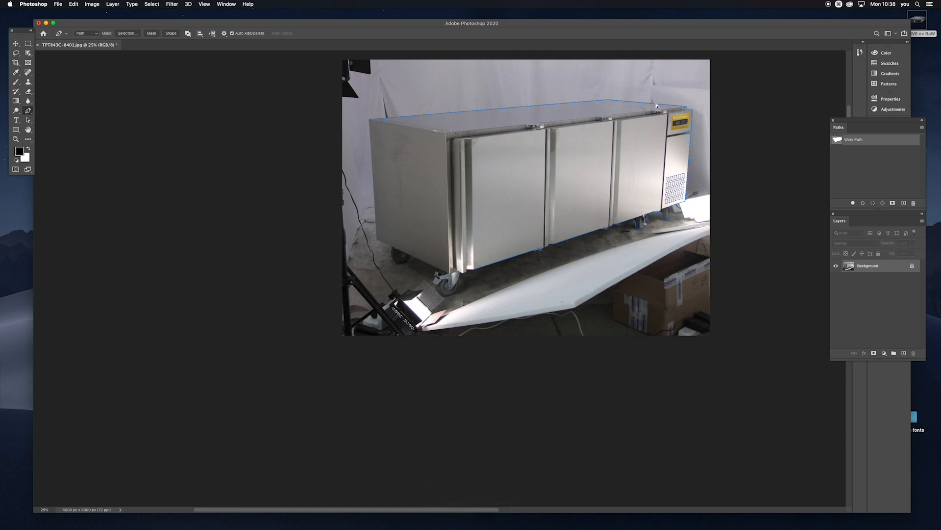
key("super+space")
left_click(523, 232, "super")
left_click(502, 246, "super")
left_click(502, 246, "super")
key("space")
left_click_drag(452, 335, 574, 63)
key("super+space")
left_click(488, 200, "super")
left_click(488, 200, "super")
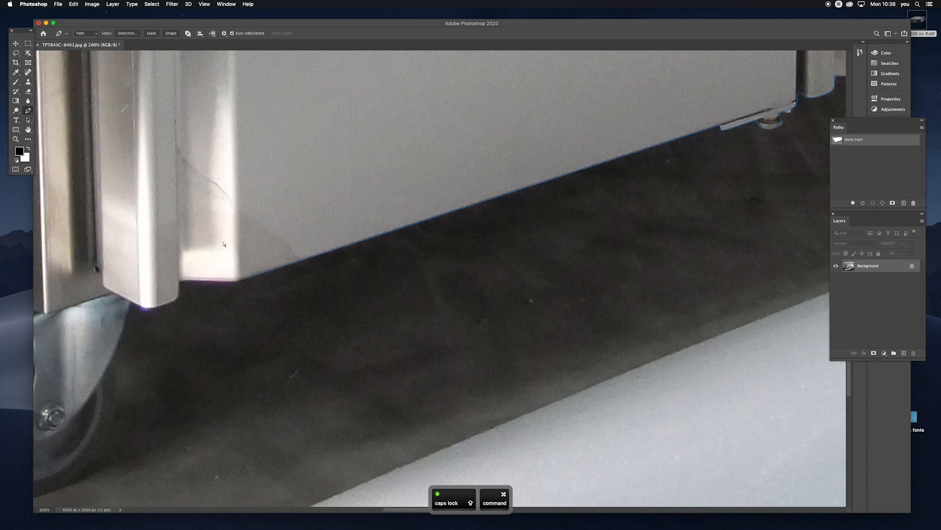
Reactivate the path and trace the bright panel's lower edge, the front pillar's side and the first part of its rounded bottom
left_click(249, 281, "super")
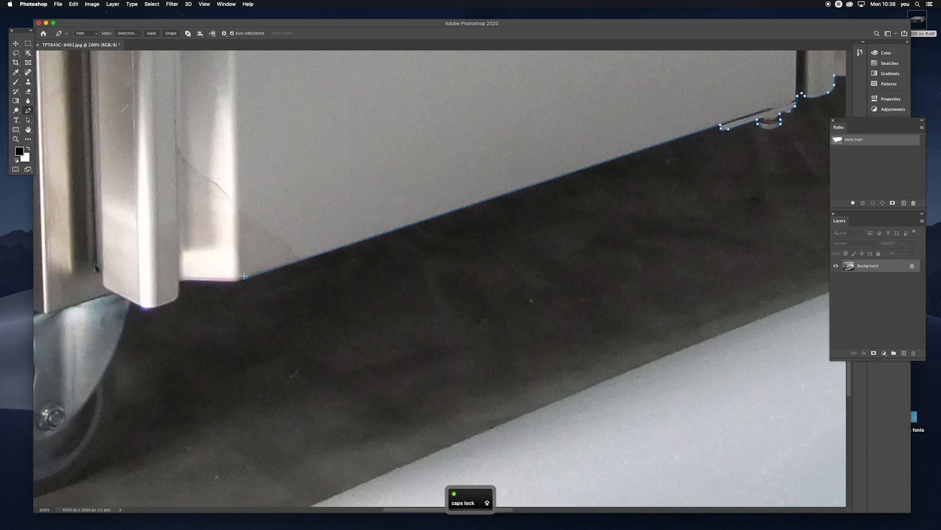
key("super+space")
left_click(245, 279, "super")
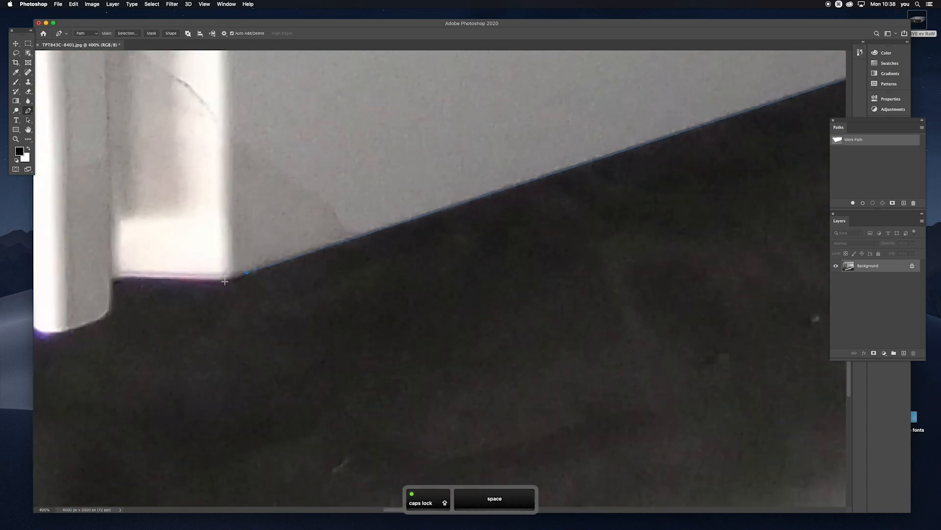
left_click(205, 278)
left_click(117, 277)
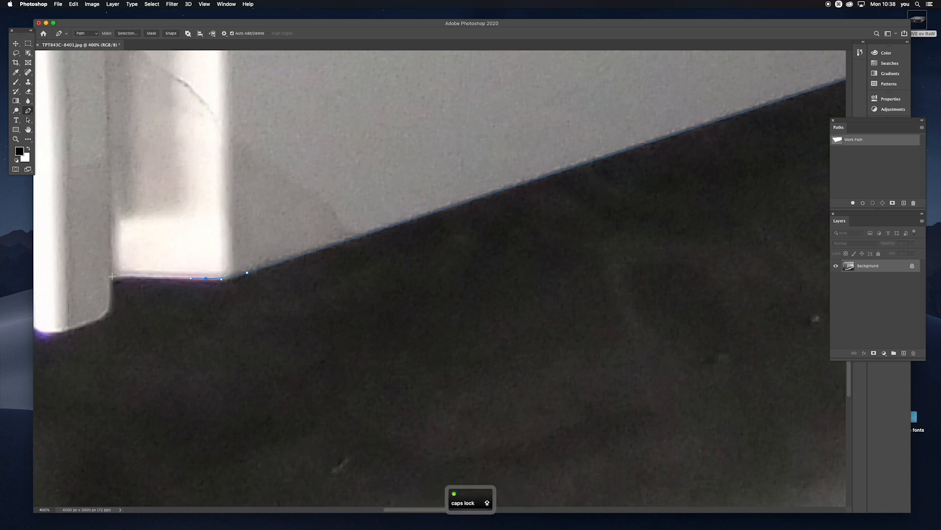
key("space")
left_click_drag(117, 279, 274, 259)
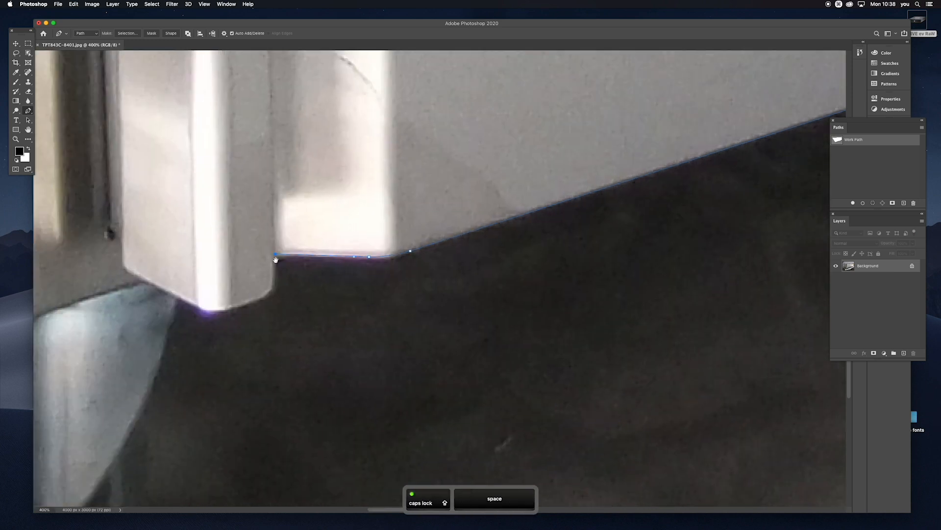
left_click(271, 293)
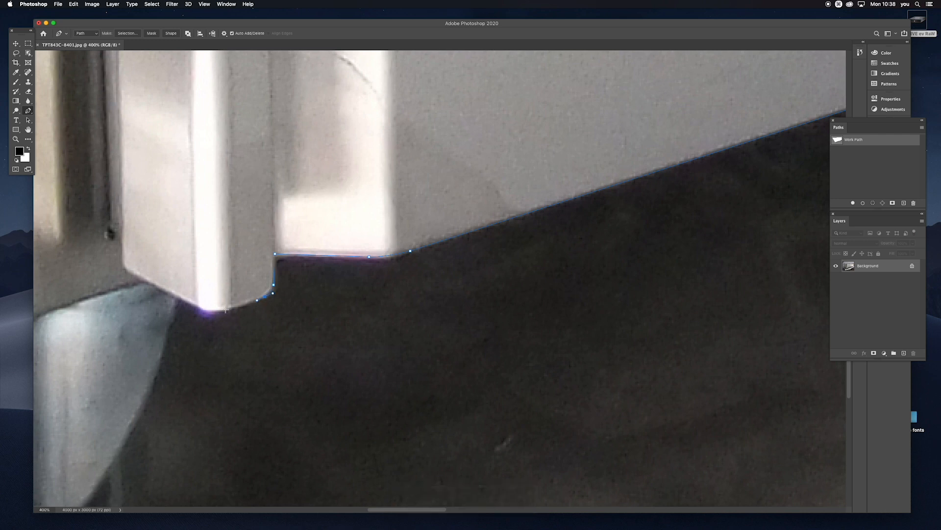
key("Caps_Lock")
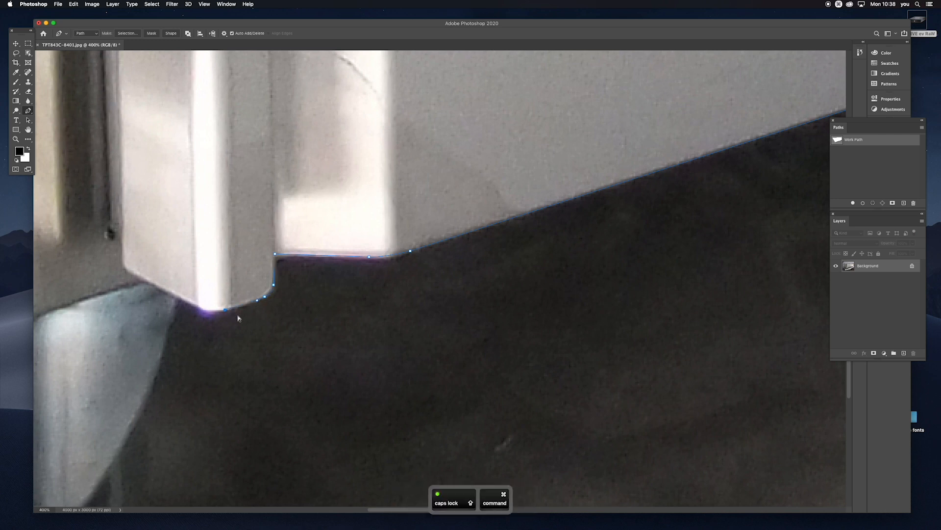
left_click_drag(225, 320, 190, 293)
key("super+z")
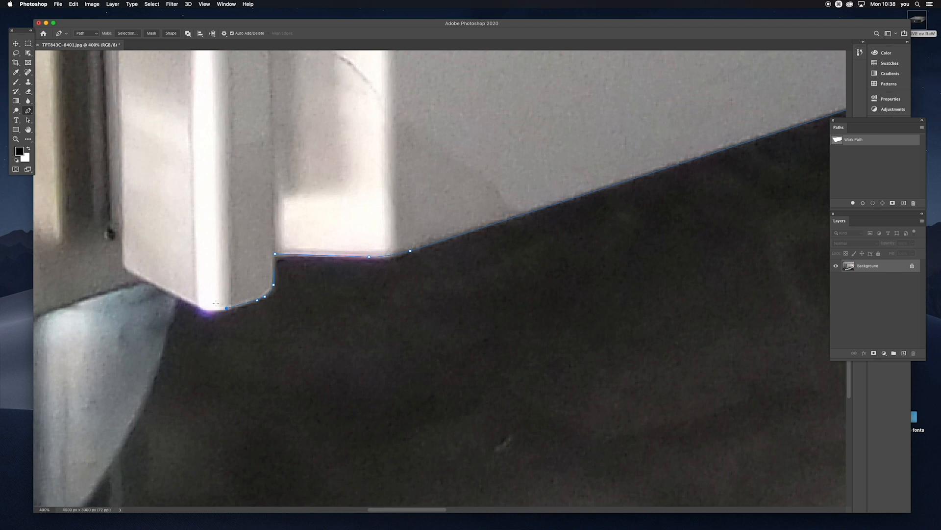
left_click_drag(225, 341, 251, 363)
left_click_drag(322, 341, 359, 324)
key("super+z")
key("alt")
key("super+z")
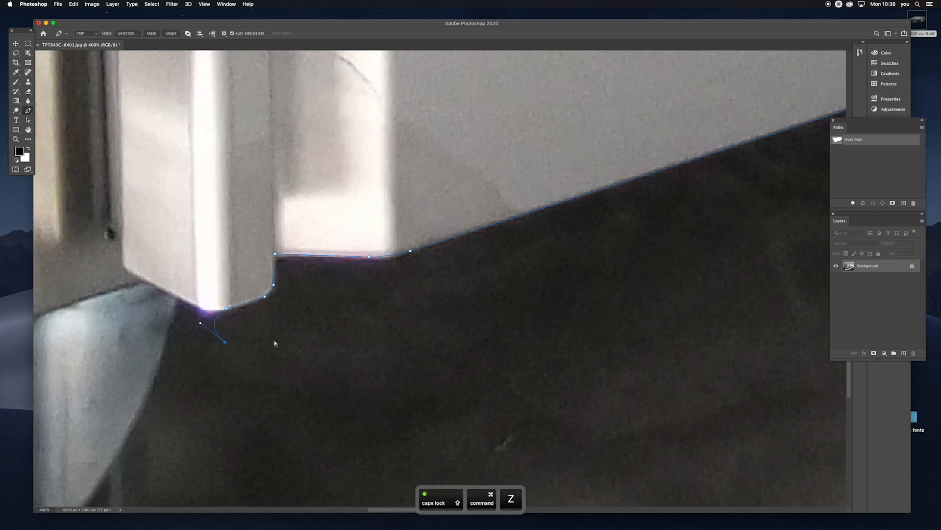
key("super+z")
key("alt")
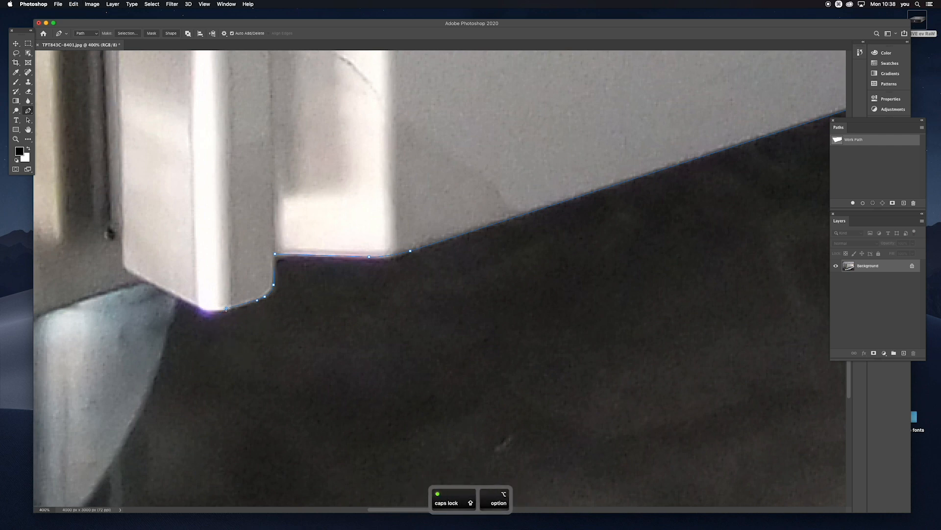
Continue the path around the tip of the front pillar and along its slanted bottom edge toward the caster bracket
left_click(226, 308, "super")
left_click_drag(199, 307, 332, 261)
left_click(176, 294)
Trace down the outer edge of the front caster's metal bracket to where the tyre emerges
key("space")
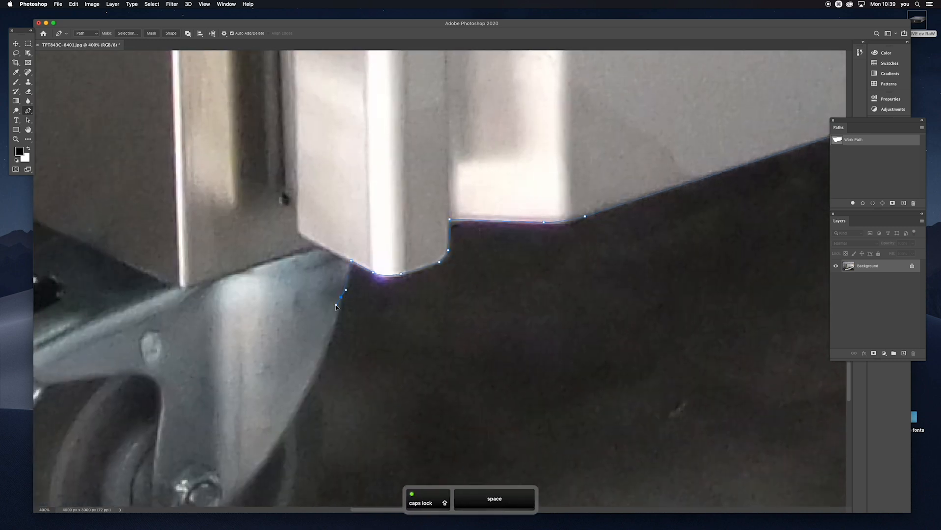
scroll(336, 307, "down", 5)
left_click_drag(315, 255, 295, 282)
key("super+z")
left_click_drag(334, 220, 343, 158)
key("space")
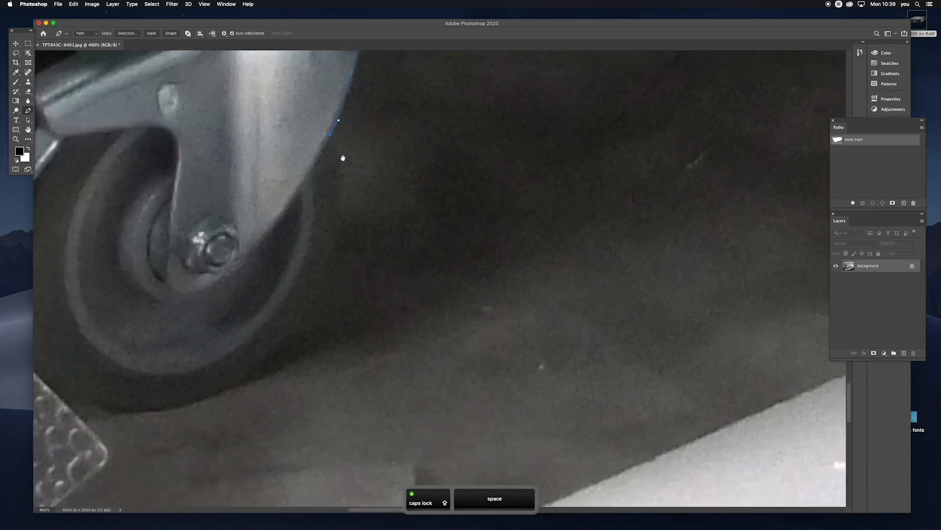
Curve the path around the front caster's tyre to its underside beside the textured plate
left_click_drag(246, 374, 130, 452)
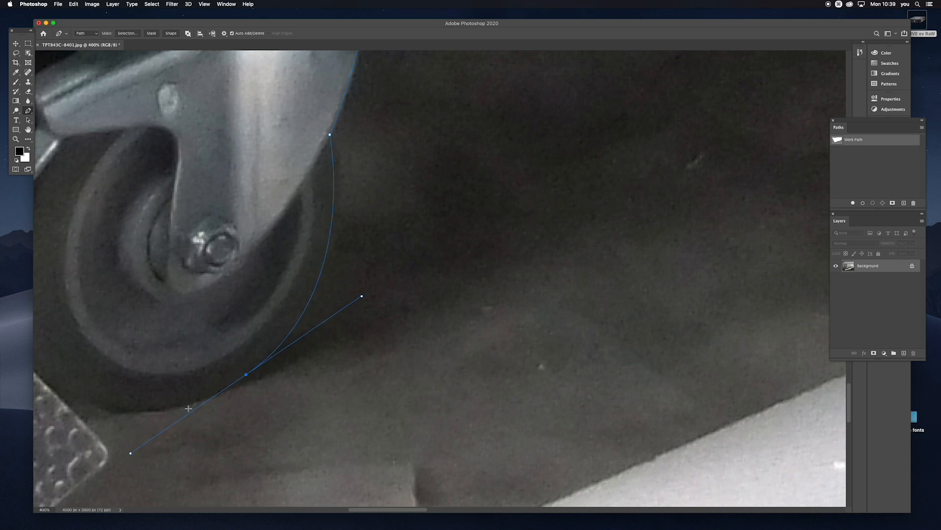
left_click(245, 374, "alt")
left_click_drag(197, 369, 380, 353)
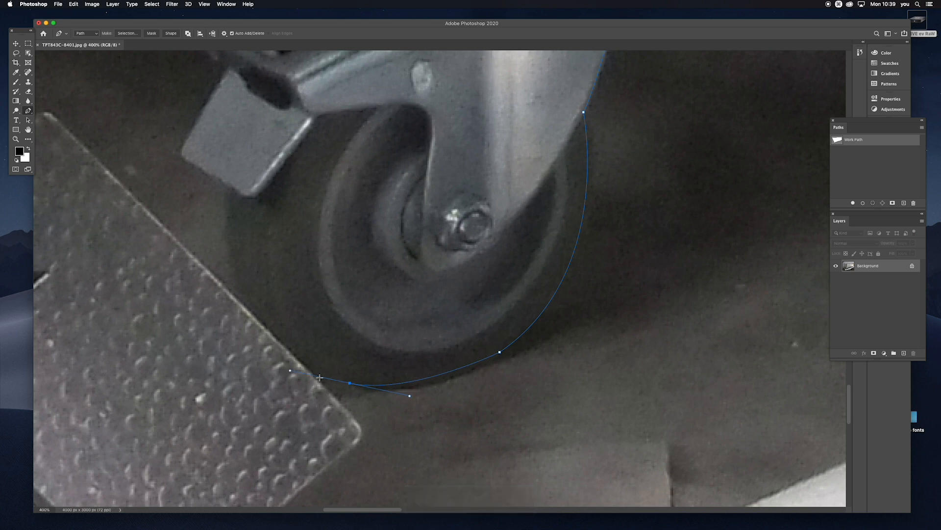
left_click_drag(346, 380, 266, 359)
Curve the path up the tyre's far side to the lower edge of the caster's brake pedal
left_click_drag(231, 237, 226, 195)
left_click(230, 239, "alt")
key("Caps_Lock")
left_click_drag(232, 186, 236, 172)
key("Caps_Lock")
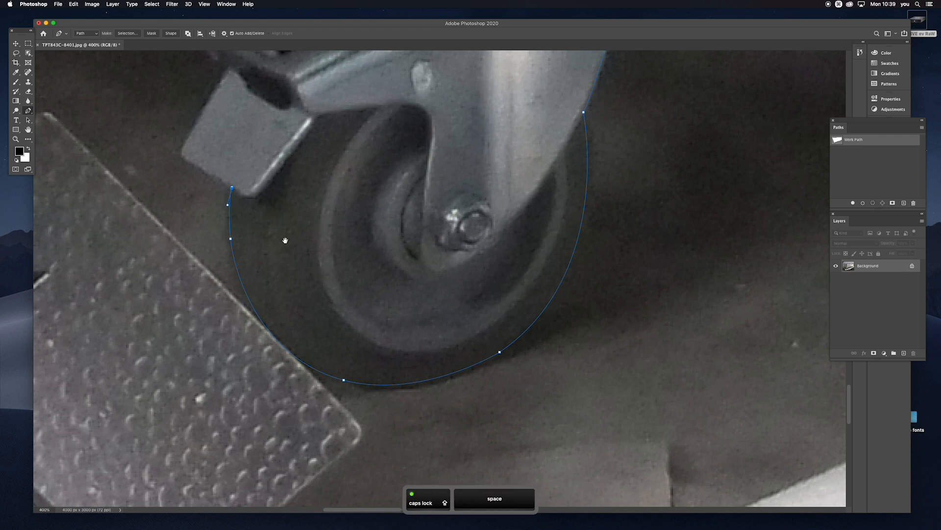
Trace the brake pedal's lower edge, rounded corner and long side up to the brake lever
scroll(304, 334, "up", 5)
scroll(304, 333, "left", 2)
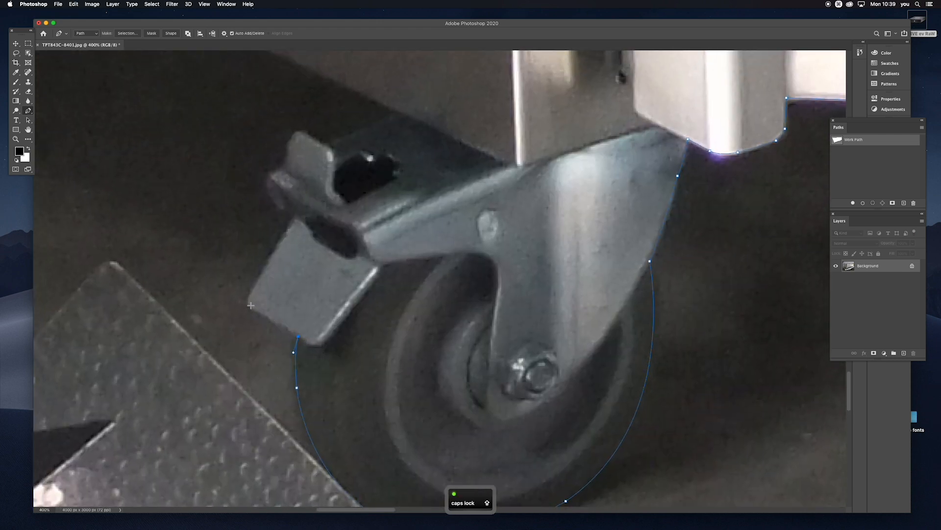
left_click_drag(249, 294, 255, 289)
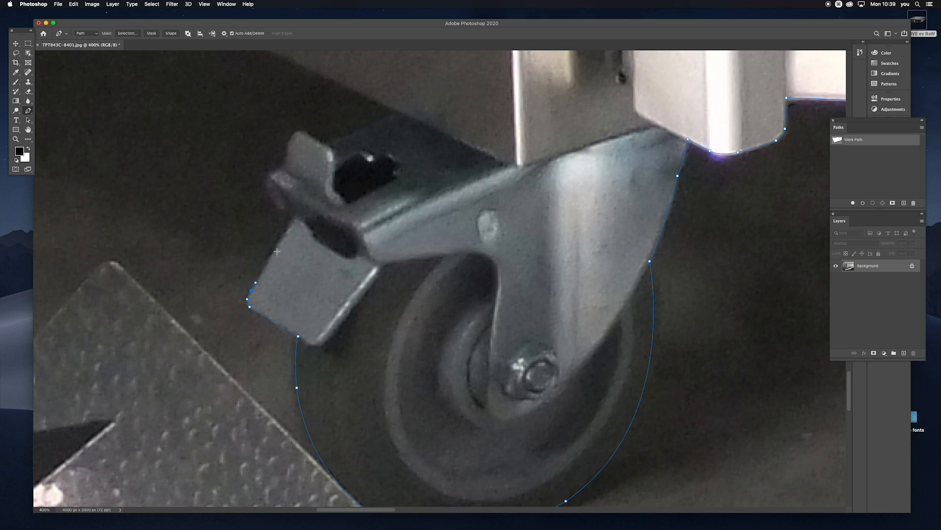
key("space")
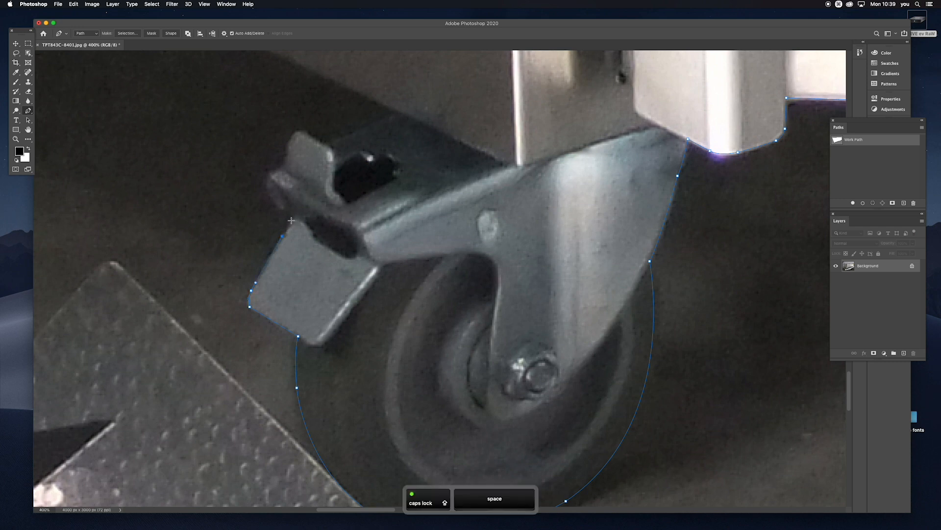
left_click_drag(288, 226, 295, 215)
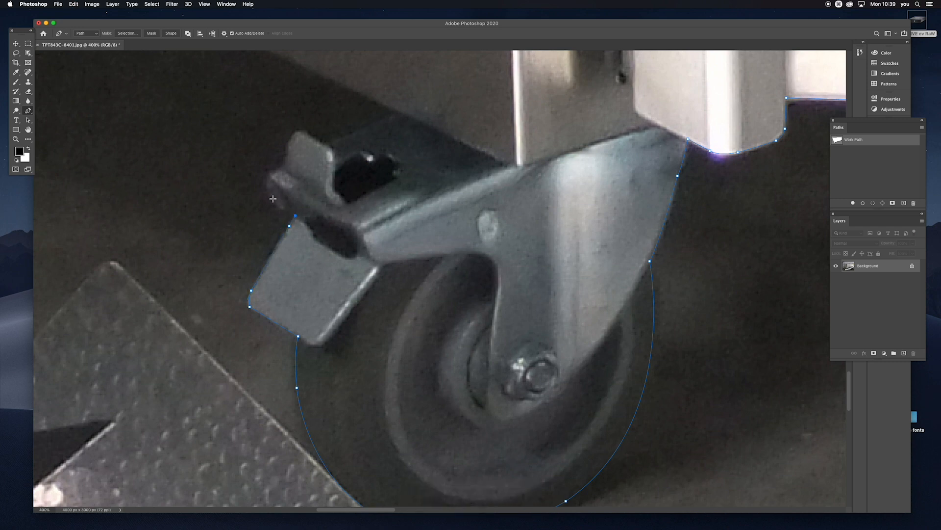
Outline the rounded end and raised tab of the caster's brake lever
left_click(269, 175)
left_click(274, 170)
left_click(285, 167)
left_click(305, 131)
left_click(312, 135)
left_click(325, 143)
Continue the path along the cabinet's bottom side edge to the rear caster and curve it around the wheel's near side
left_click_drag(343, 134, 344, 304)
left_click(265, 191)
scroll(234, 196, "down", 1)
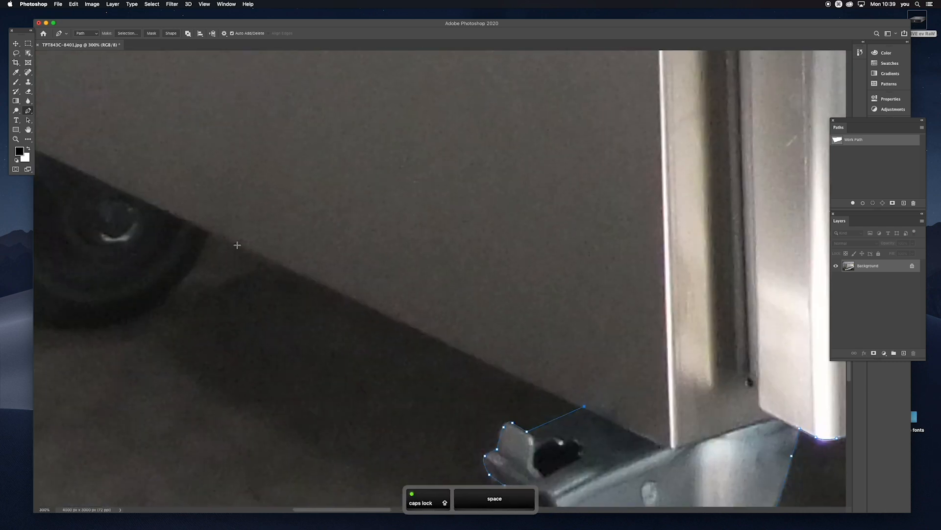
left_click(211, 231)
left_click_drag(172, 232, 431, 256)
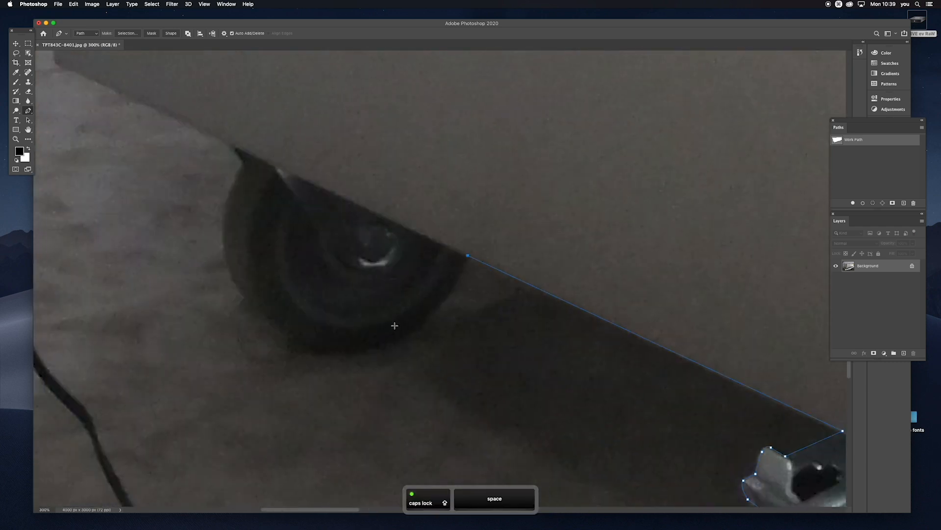
left_click_drag(382, 344, 322, 368)
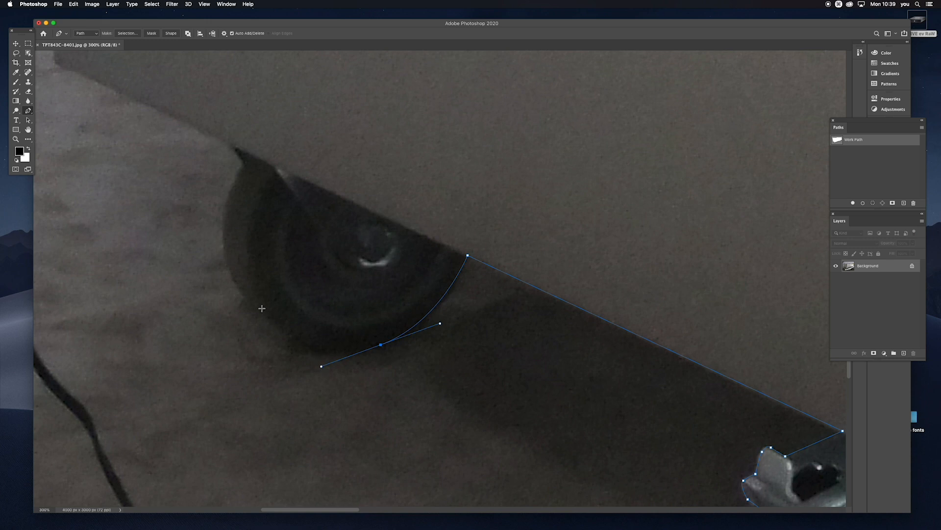
left_click_drag(238, 283, 229, 260)
key("Caps_Lock")
key("super+z")
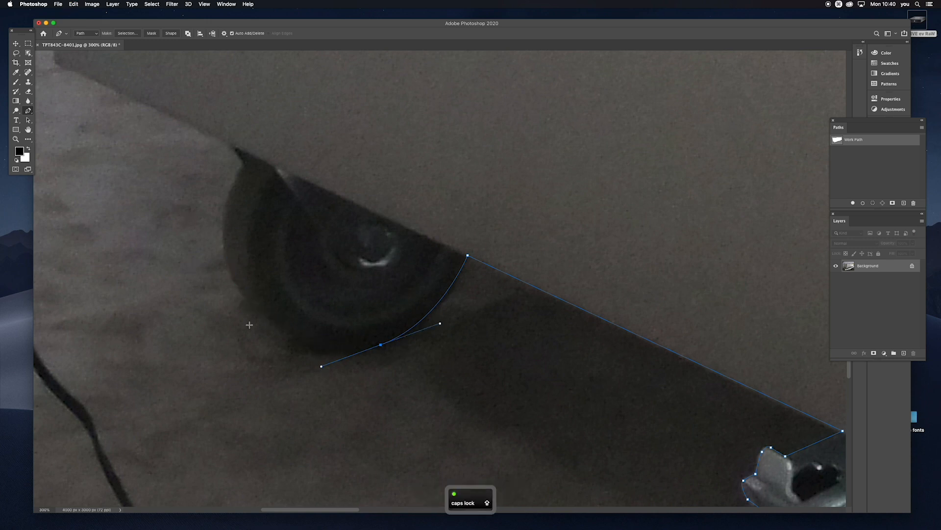
key("Caps_Lock")
key("Caps_Lock")
left_click(381, 344, "alt")
left_click_drag(231, 269, 179, 127)
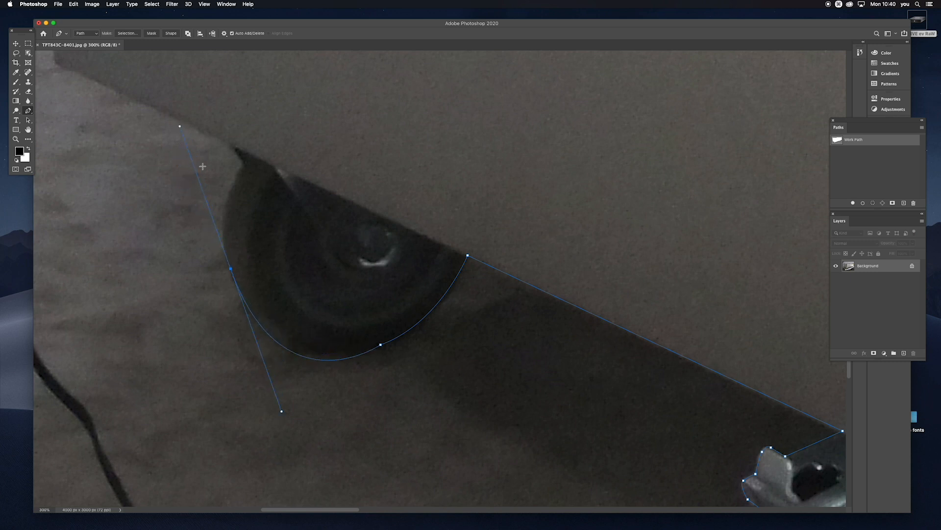
key("super+z")
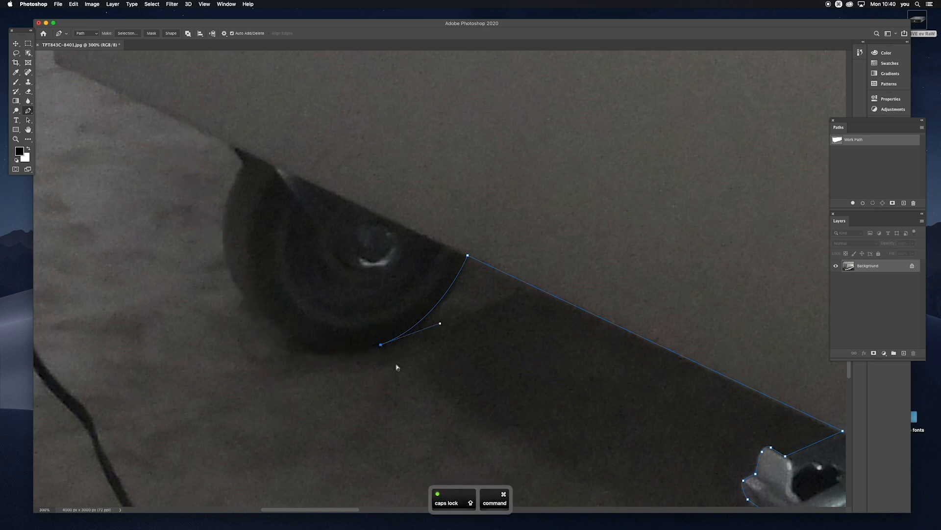
left_click(381, 345, "super")
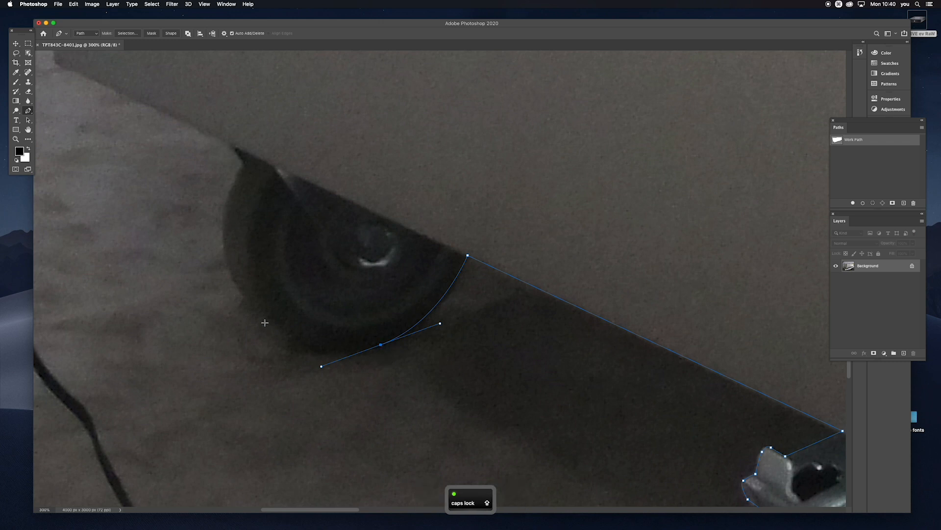
Curve the path around the rear caster wheel's far side to its upper edge and end it on a corner anchor
left_click_drag(224, 241, 220, 150)
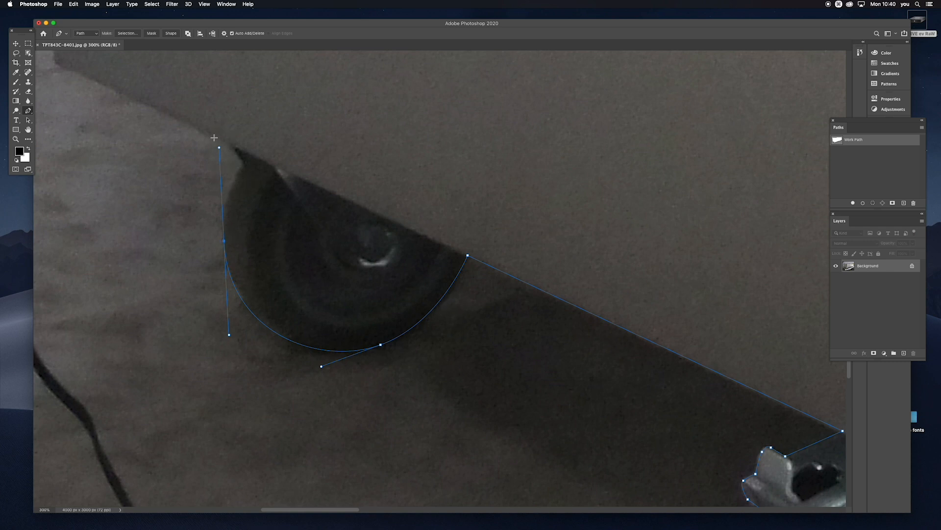
left_click(245, 163)
key("super+z")
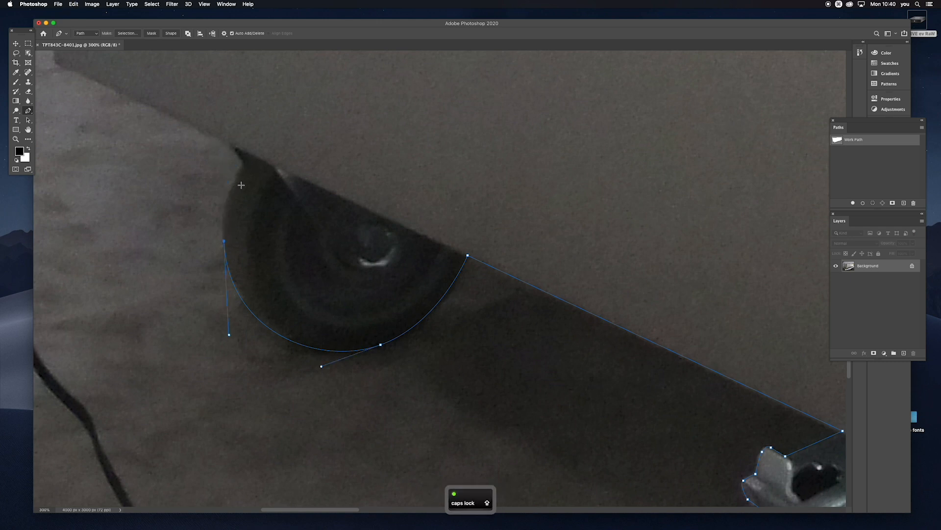
left_click_drag(245, 166, 268, 132)
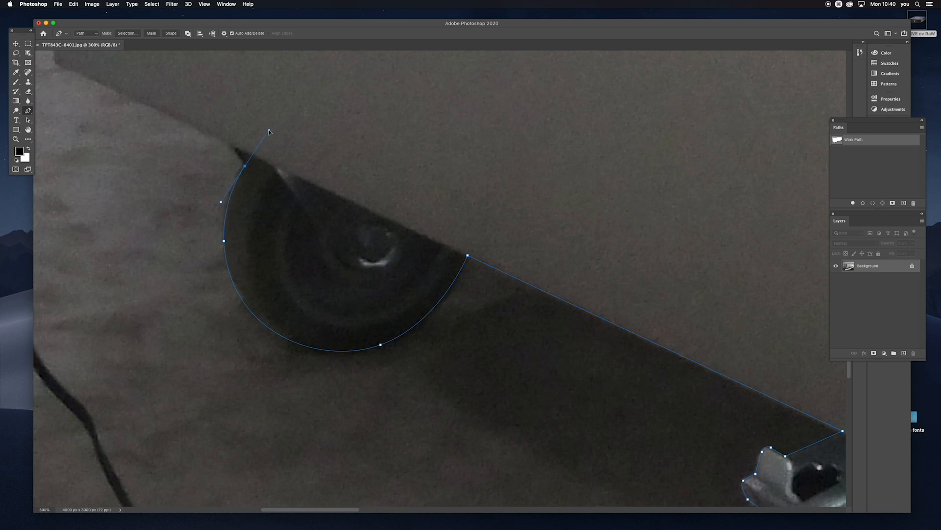
key("alt")
left_click(245, 166, "alt")
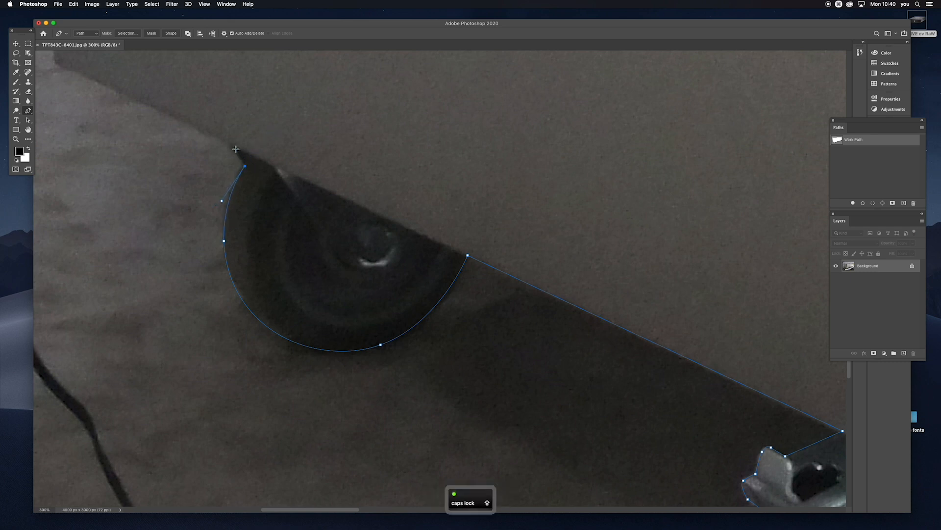
Continue the path from the rear caster along the cabinet's bottom side edge and around the rear bottom corner
key("space")
left_click_drag(92, 92, 360, 305)
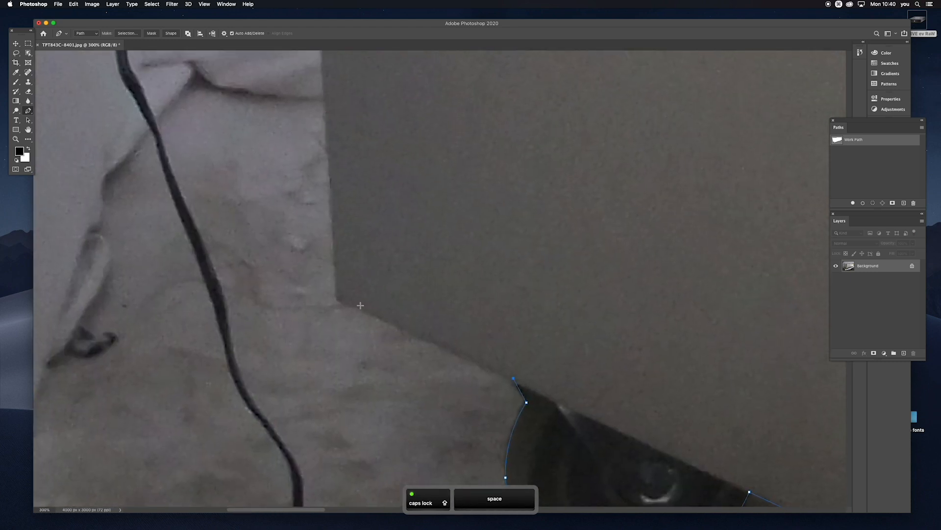
left_click(344, 302)
key("alt")
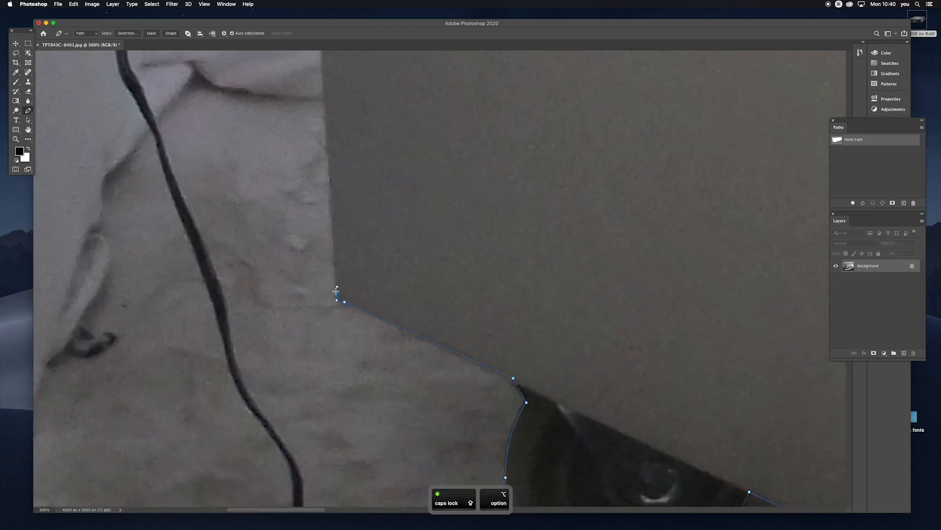
Run the path up the cabinet's rear vertical edge and close it at the starting anchor on the top corner
key("space")
left_click_drag(335, 292, 330, 231)
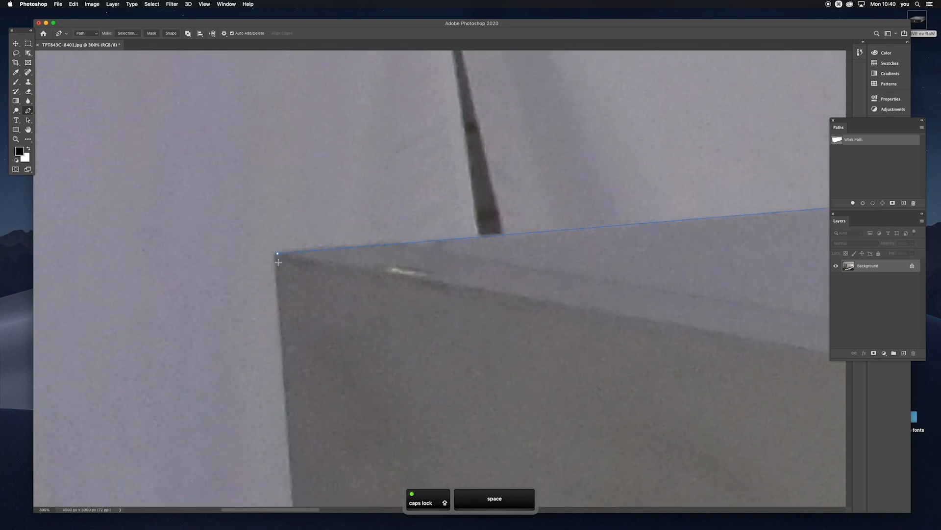
key("super+space")
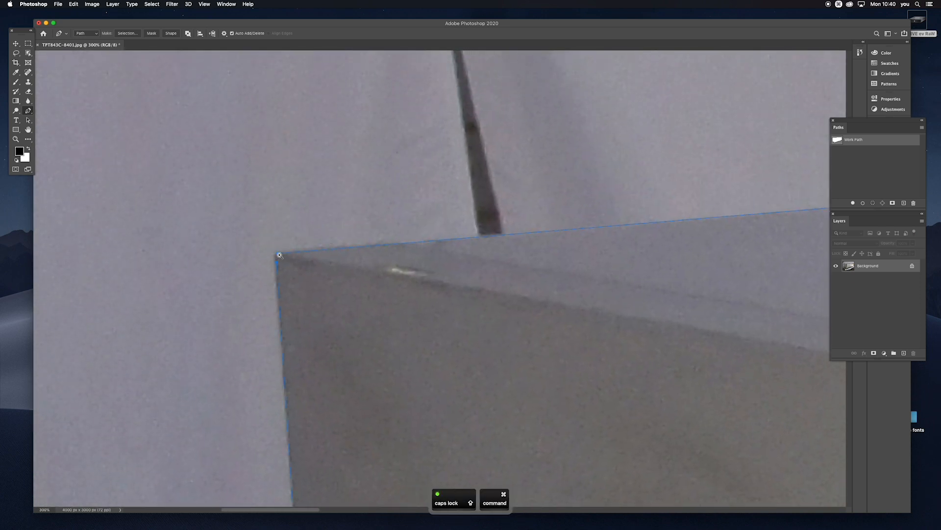
left_click(277, 257)
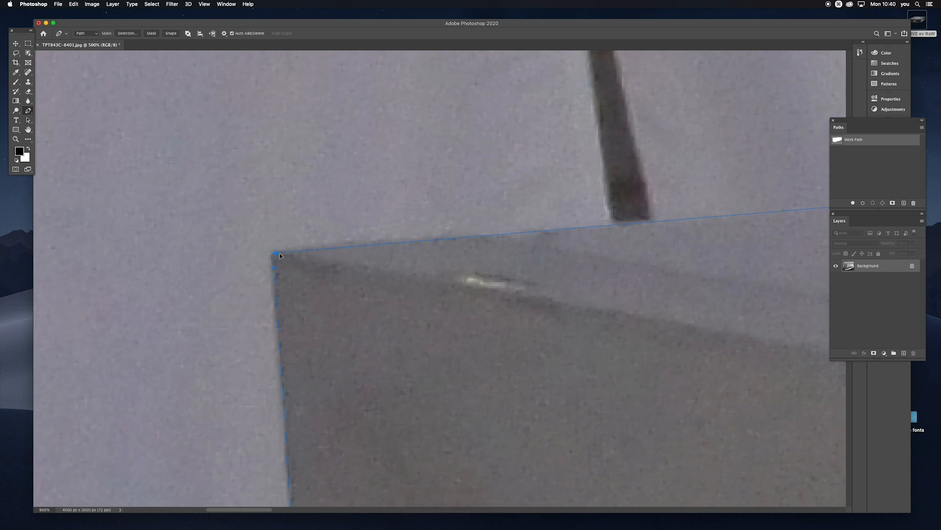
key("super")
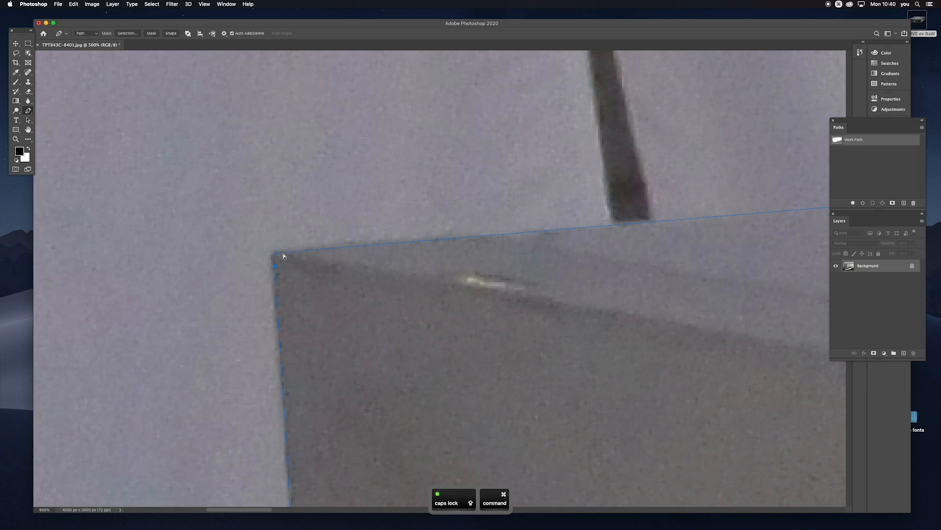
Review the closed path around the whole cabinet
key("alt+space")
left_click(352, 277, "alt")
left_click(351, 277, "alt")
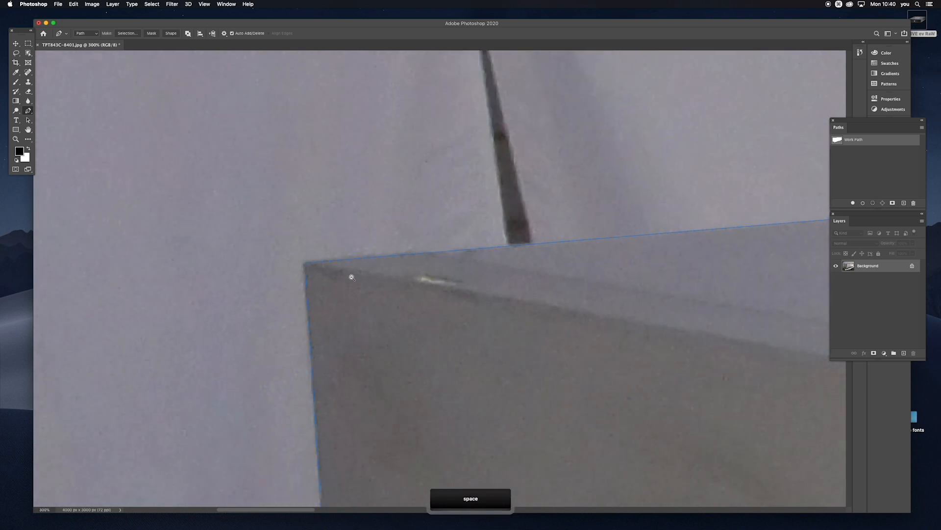
left_click(351, 277, "alt")
left_click(395, 296, "alt")
left_click(388, 248, "alt")
left_click(375, 244, "alt")
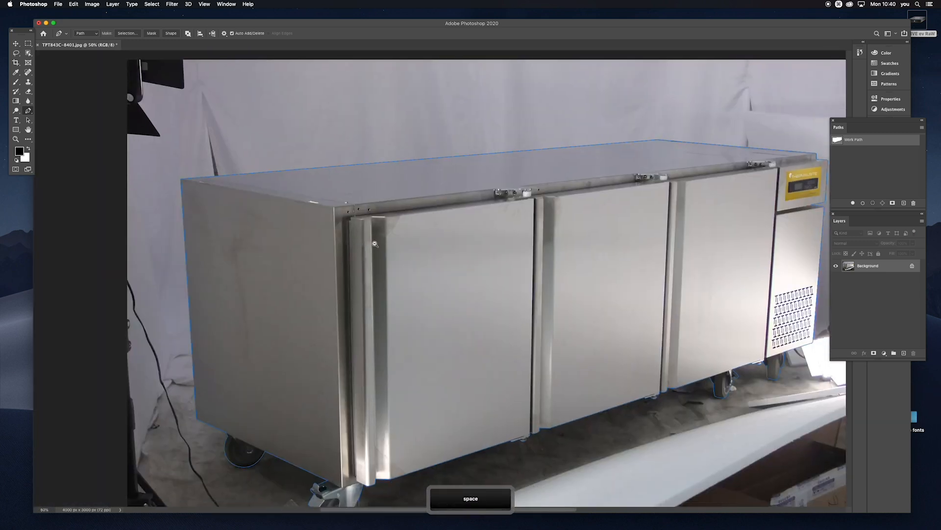
left_click(374, 244, "alt")
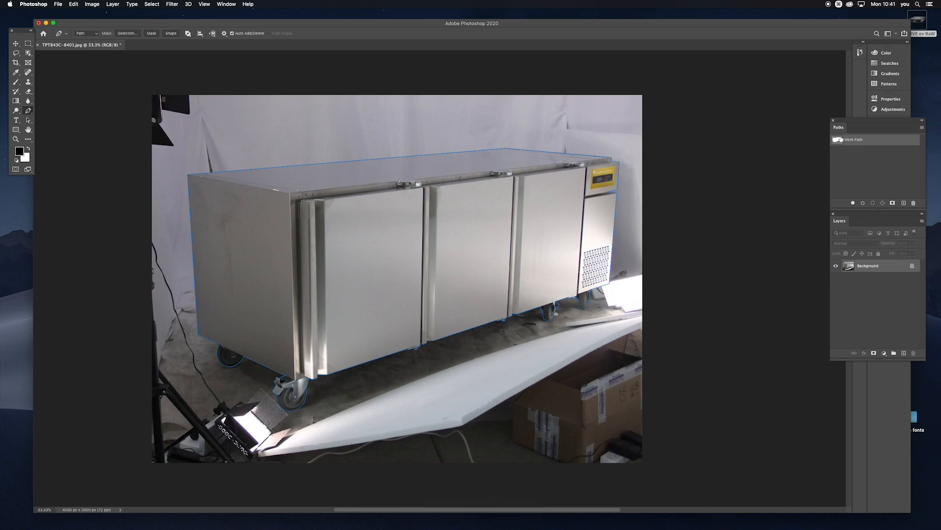
Save the work path under the name Path 1 and deselect it
left_click(206, 3)
mouse_move(226, 4)
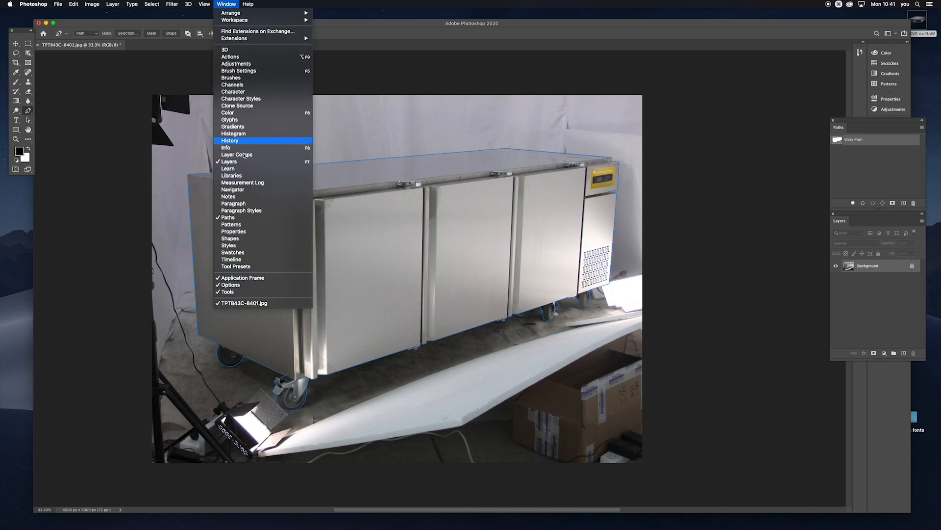
left_click(858, 124)
left_click_drag(840, 128, 694, 123)
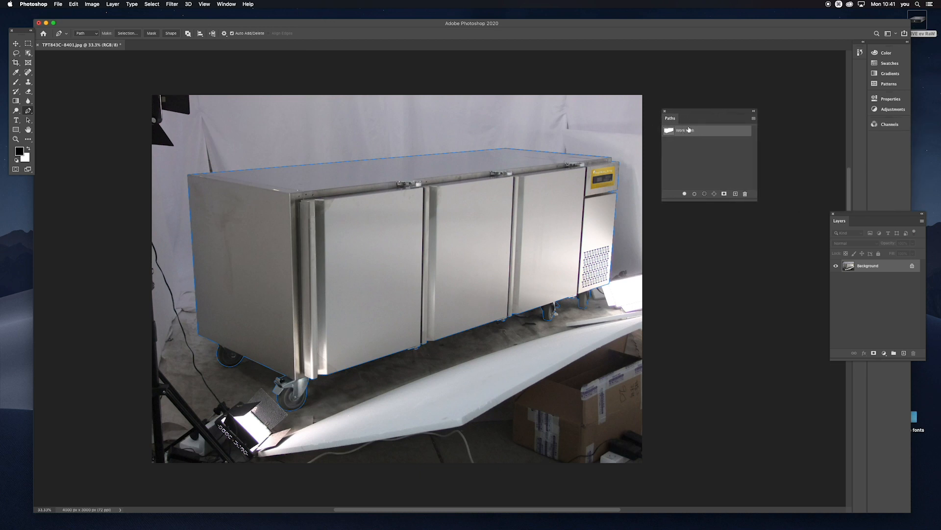
left_click(754, 118)
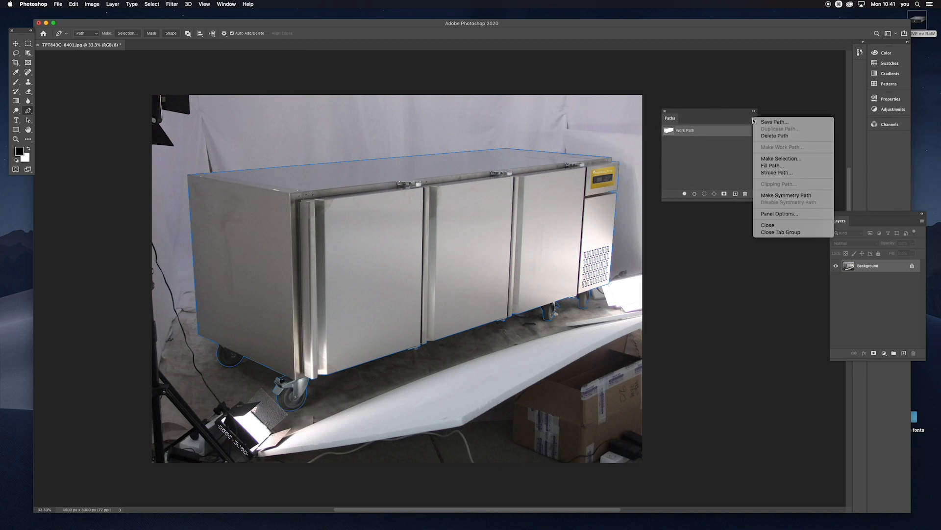
left_click(774, 121)
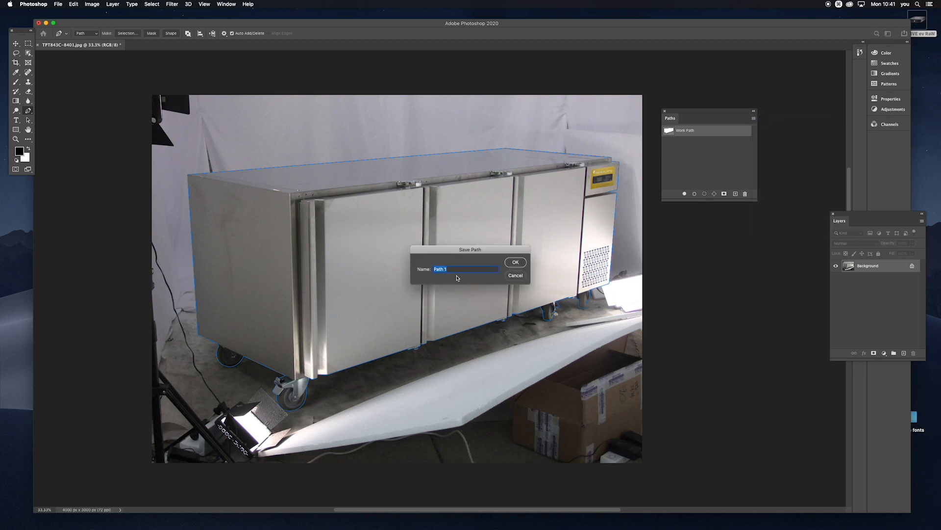
left_click(514, 264)
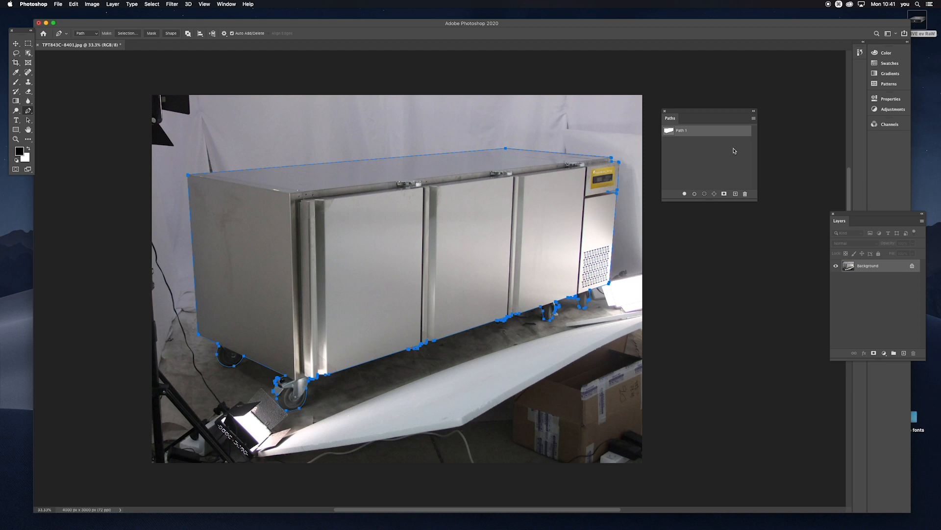
left_click(691, 174)
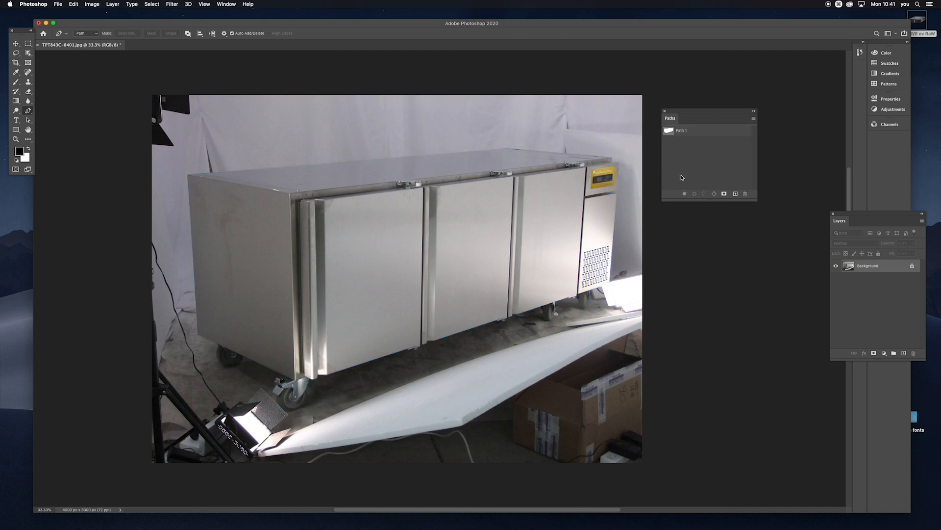
Load Path 1 directly as a selection, and undo that selection
left_click(606, 172, "super")
left_click(619, 162, "super")
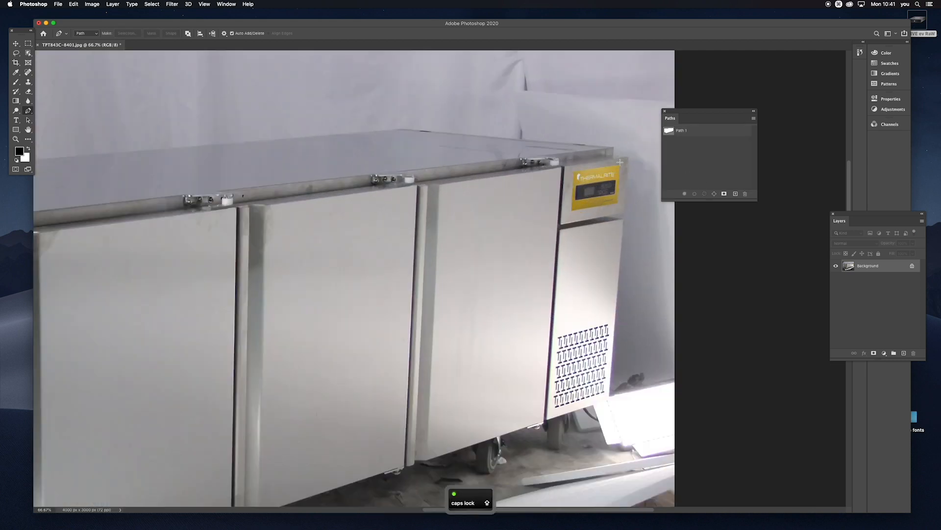
left_click(600, 194, "alt")
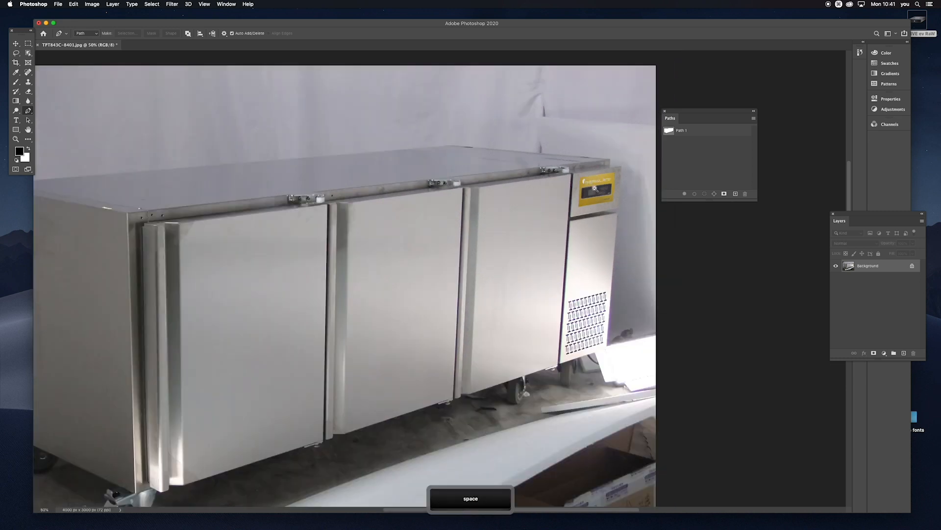
left_click(591, 186, "alt")
left_click(591, 186, "alt")
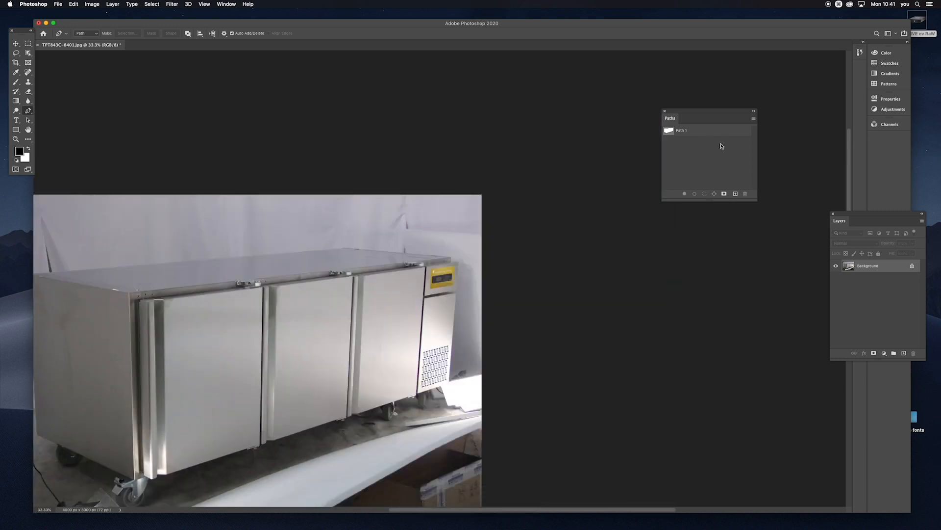
key("space")
left_click_drag(521, 248, 547, 215)
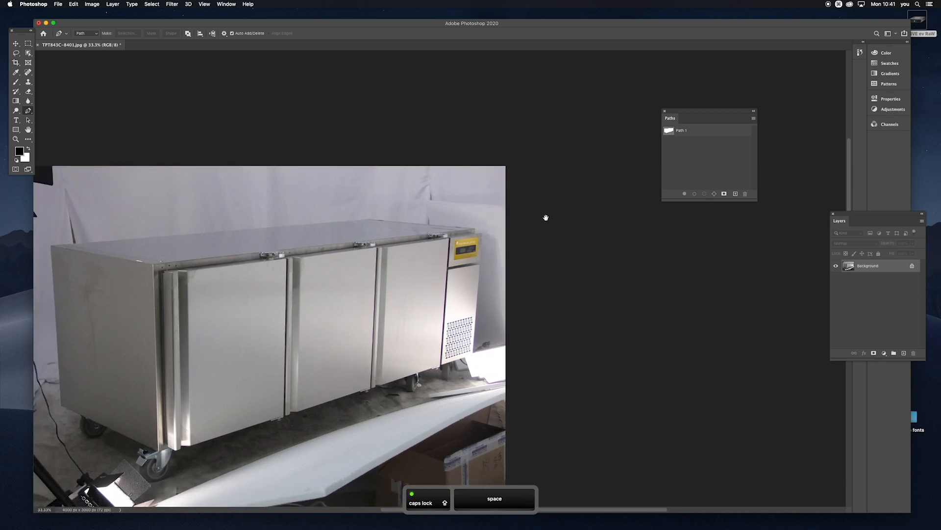
left_click(669, 133, "super")
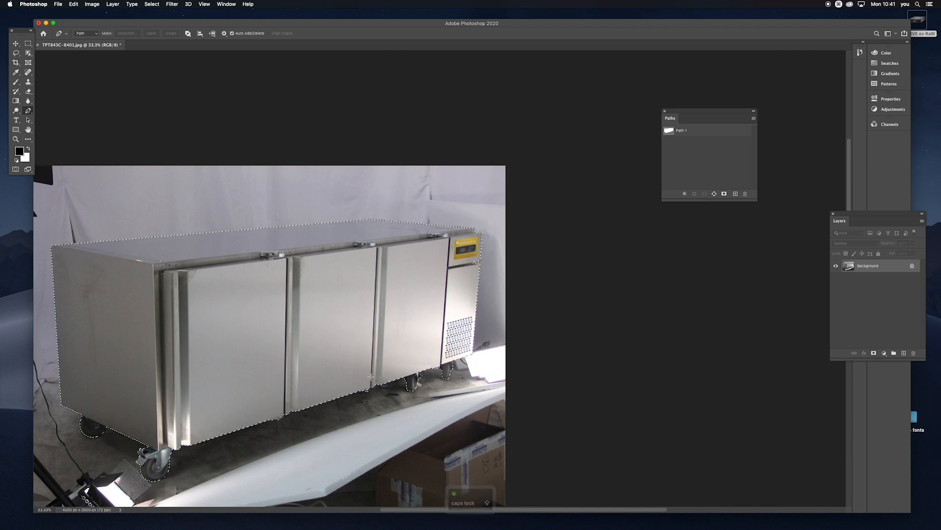
key("super+z")
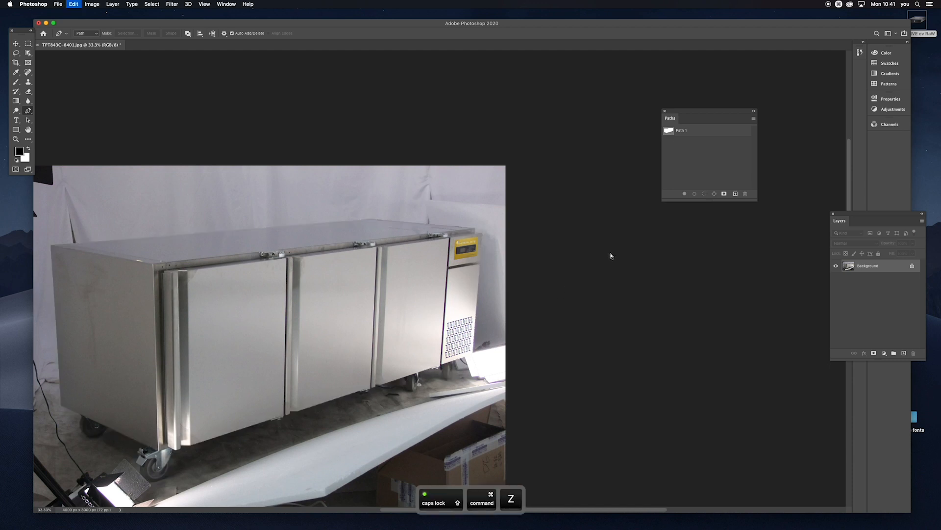
Make a new anti-aliased selection from Path 1 with a feather radius of 0 pixels
left_click(716, 130)
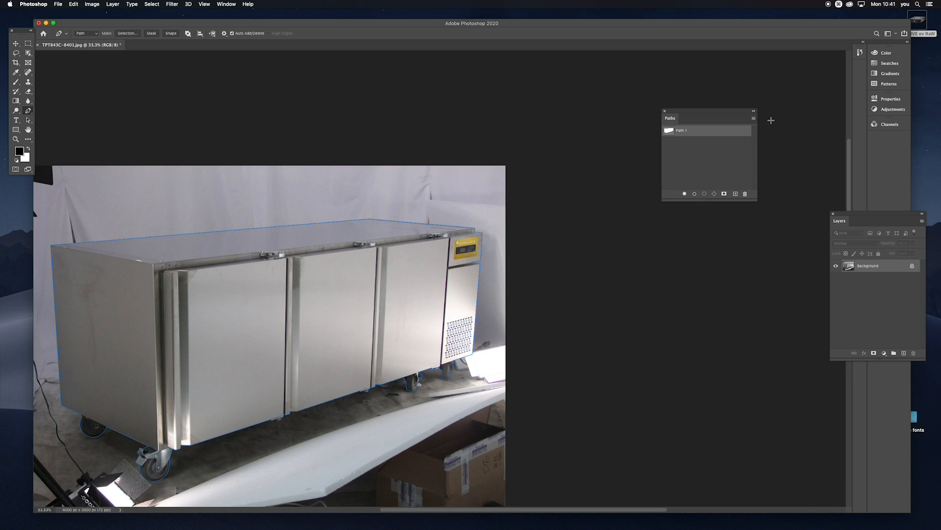
left_click(754, 119)
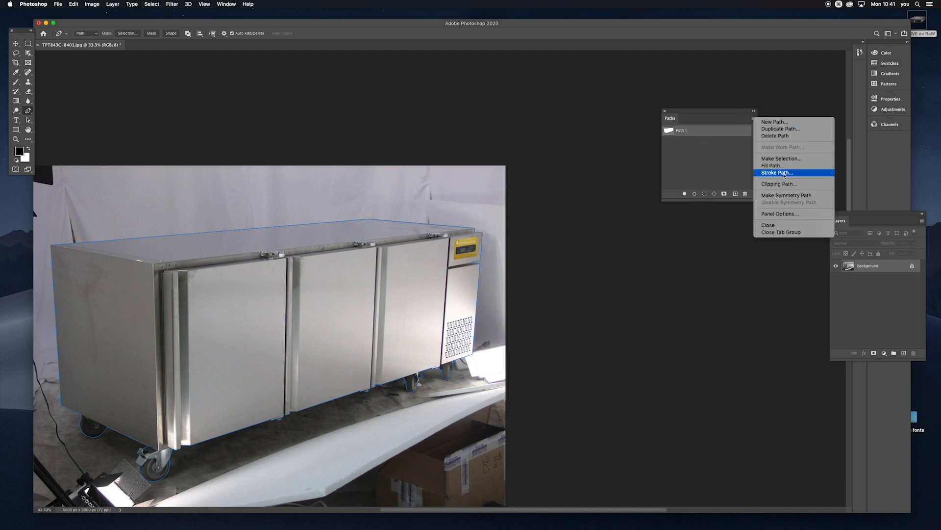
left_click(790, 160)
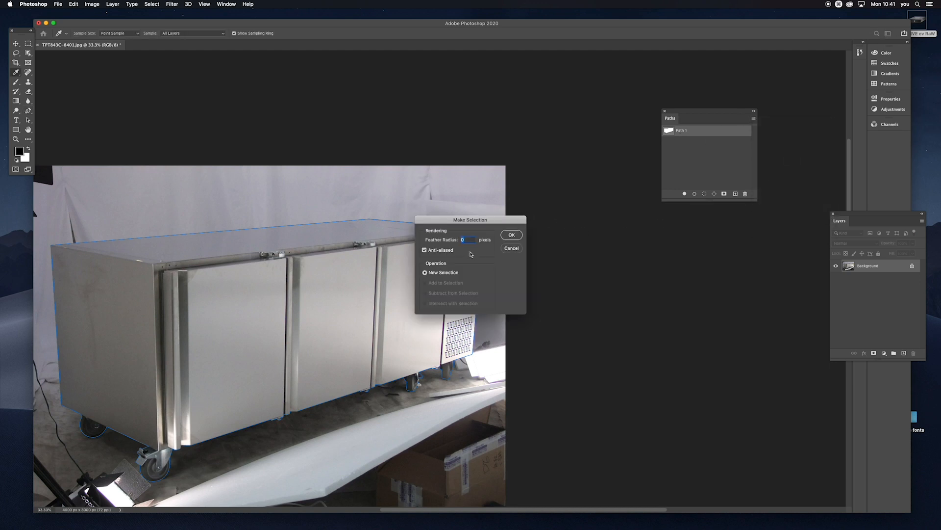
left_click(511, 235)
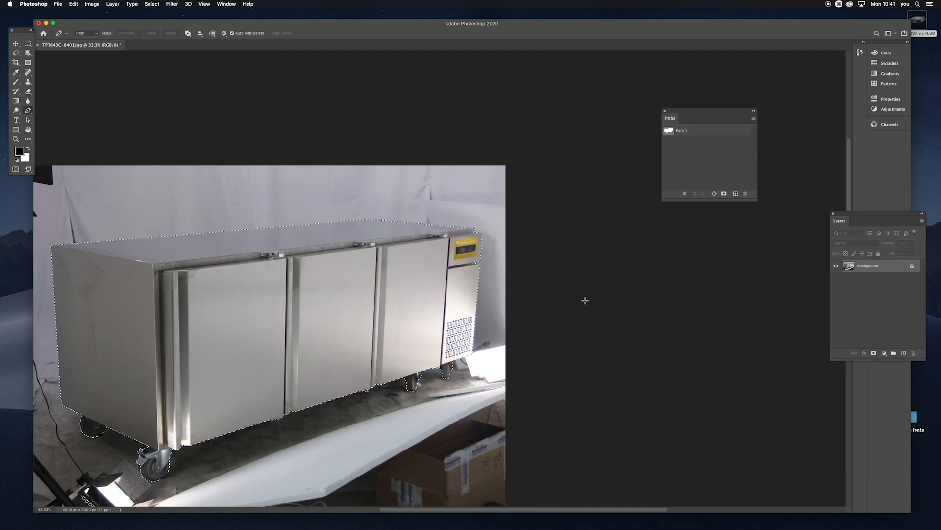
Copy the selected cabinet onto a new layer and hide the Background layer to isolate the cutout
left_click_drag(861, 221, 594, 225)
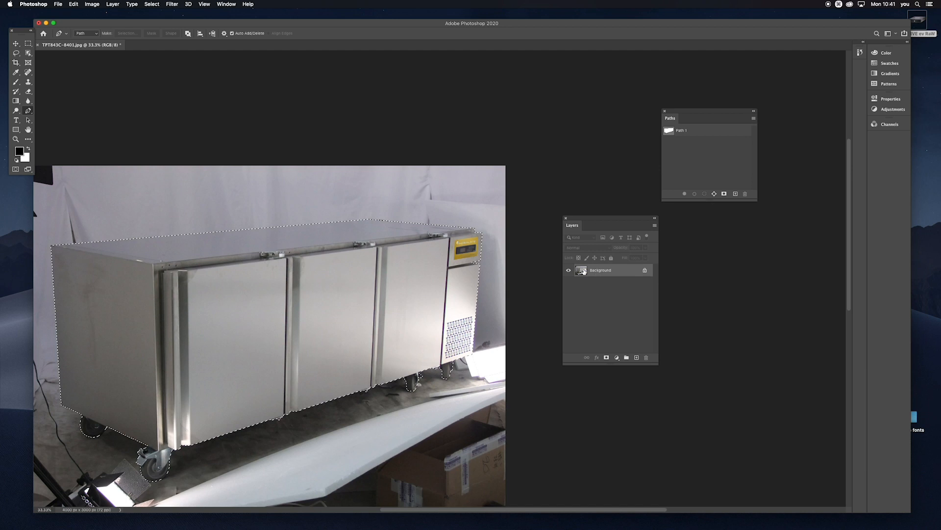
key("super+c")
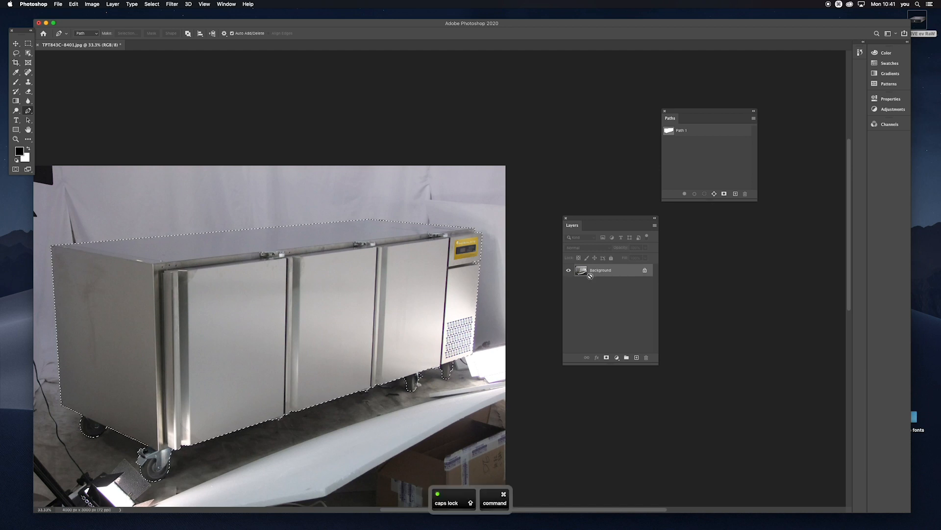
key("super+v")
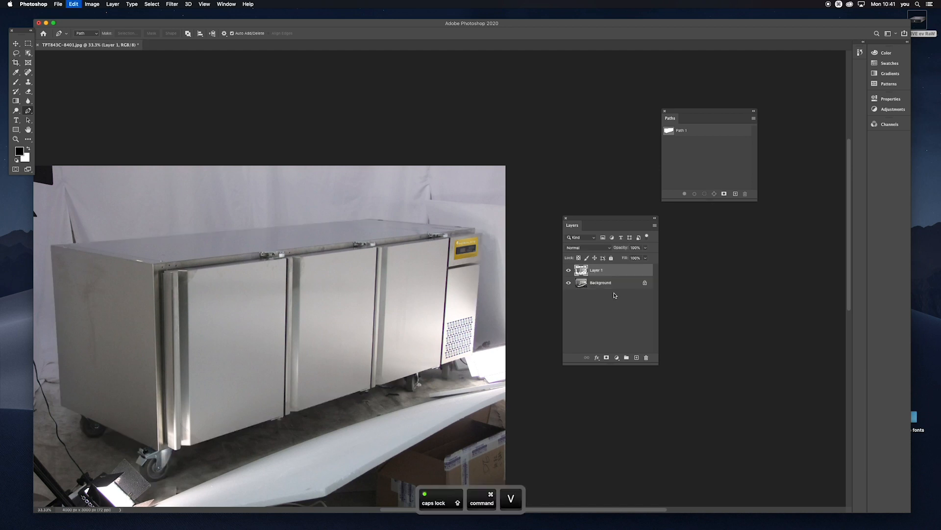
left_click(568, 283)
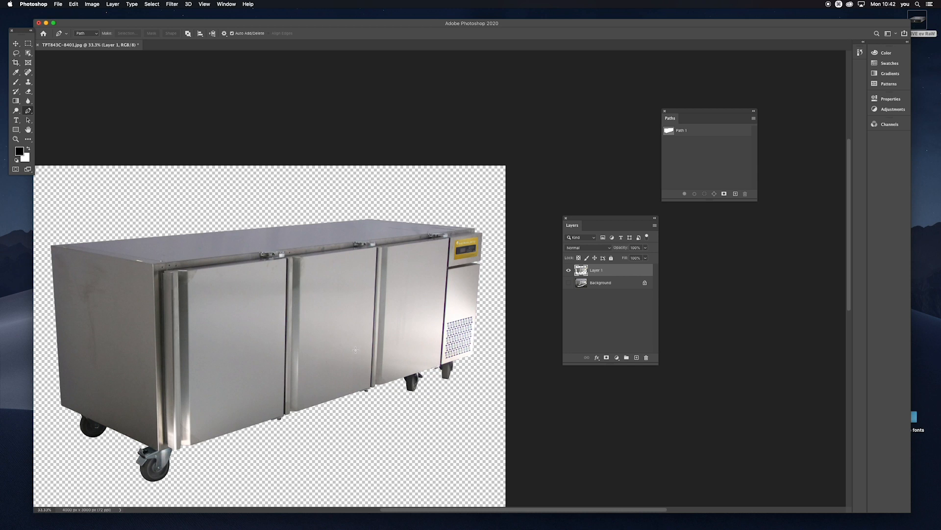
left_click_drag(334, 359, 350, 344)
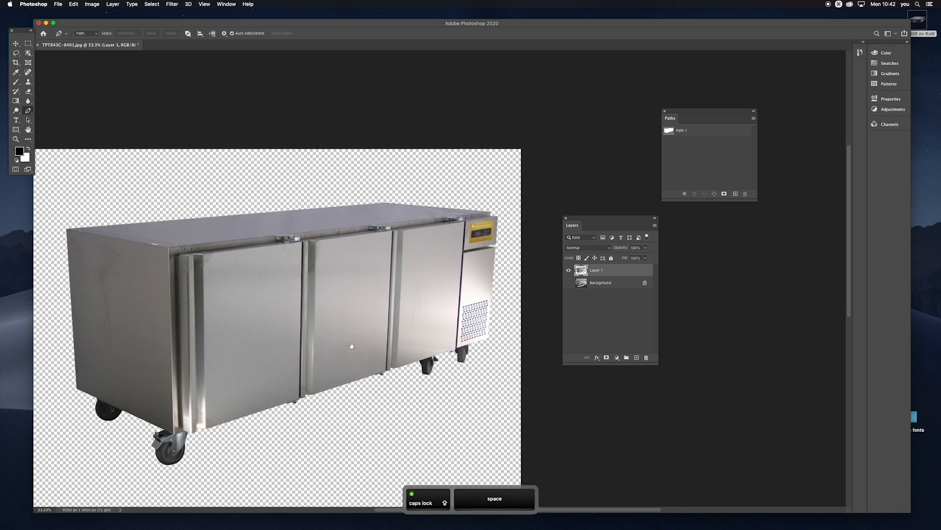
key("super+minus")
left_click(369, 328, "super")
left_click_drag(340, 277, 394, 309)
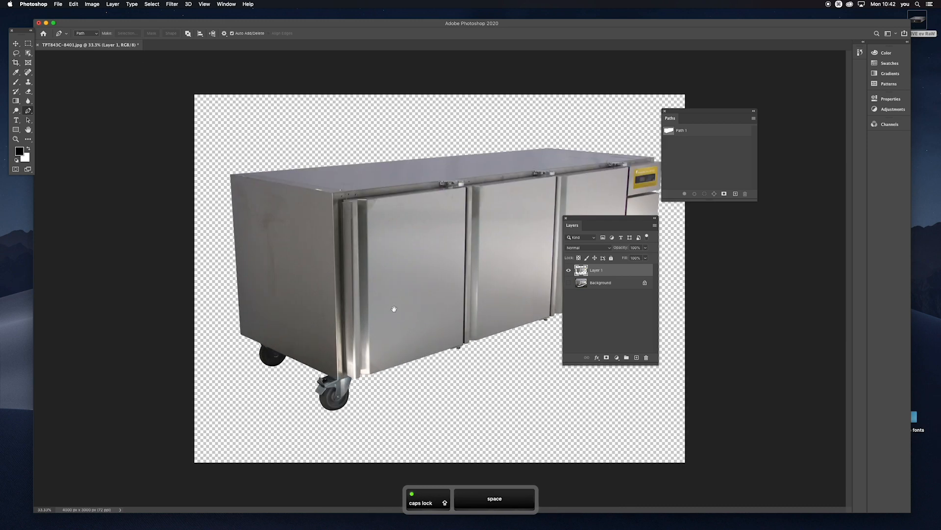
Move the application window and the Layers panel clear of the cabinet, and make the Background layer visible again
left_click_drag(609, 24, 550, 24)
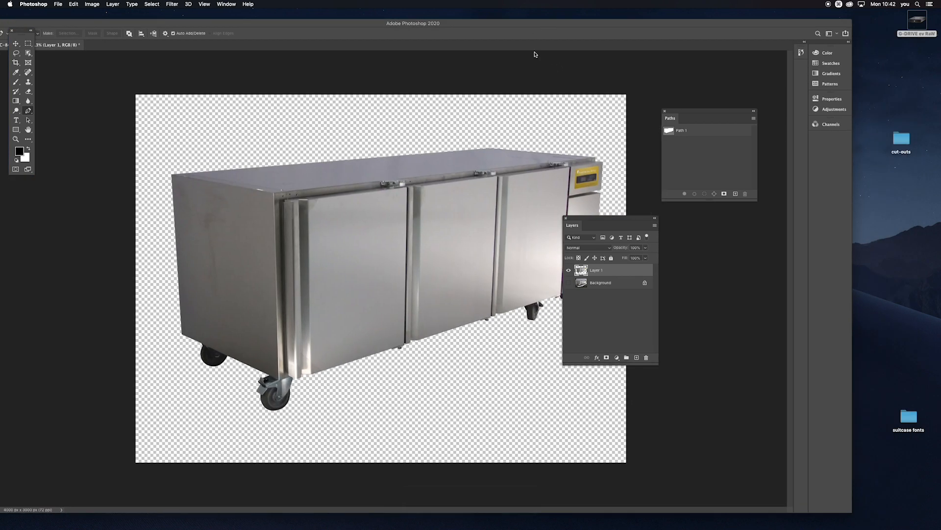
left_click_drag(633, 219, 674, 212)
left_click(610, 273)
left_click(610, 273)
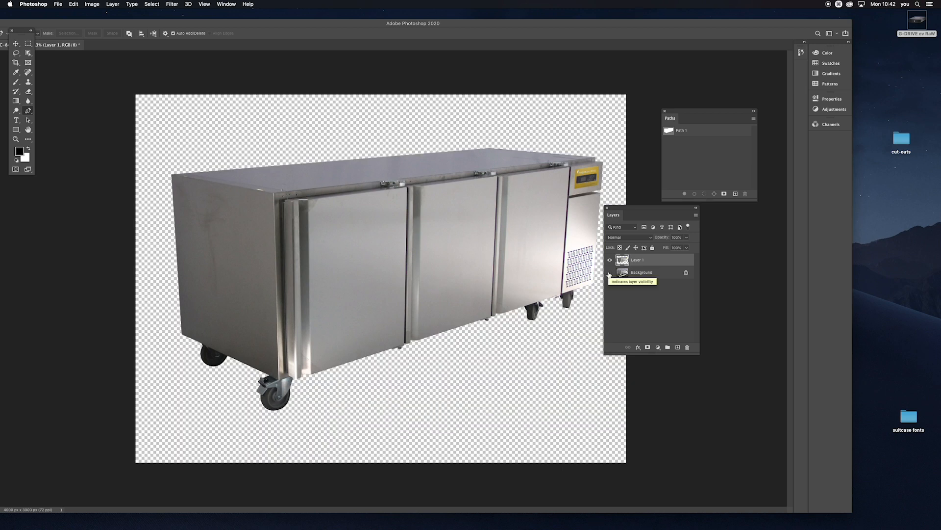
left_click(610, 273)
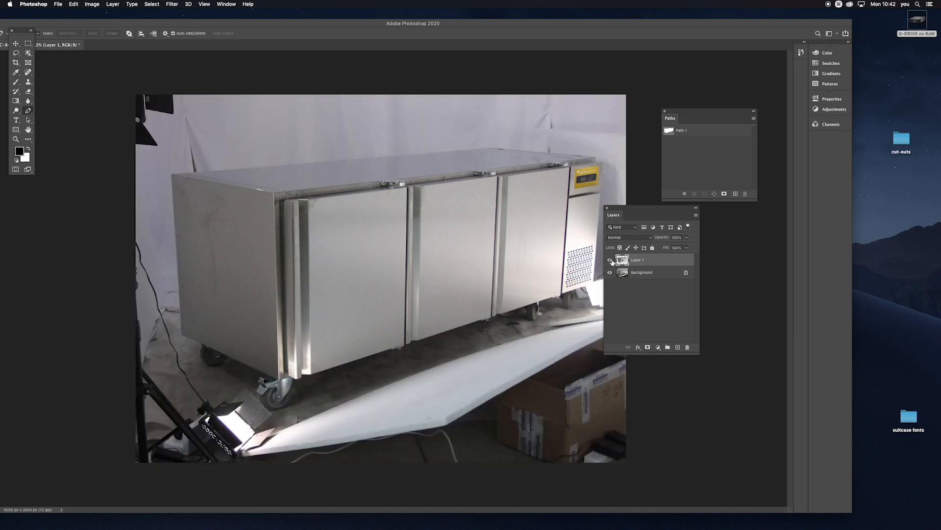
Hide the Layer 1 cabinet cutout and delete that layer, leaving only the Background
left_click(610, 260)
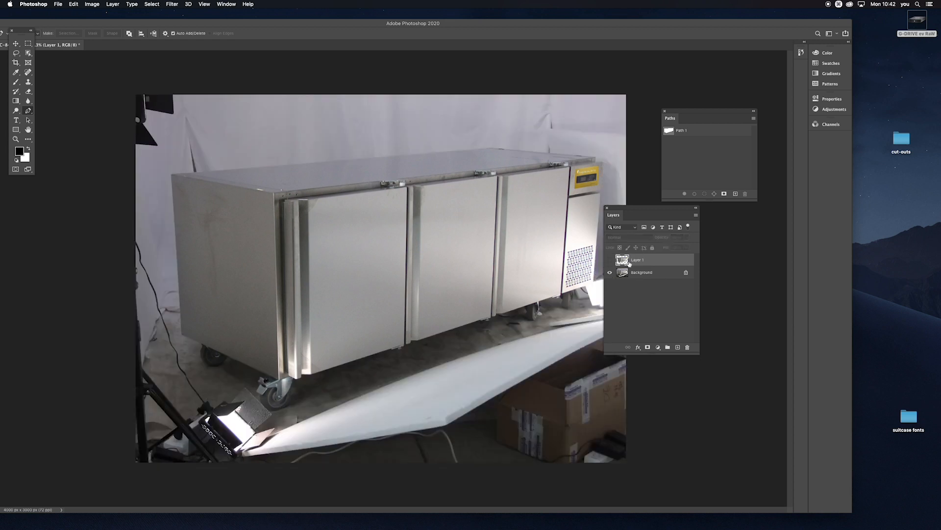
left_click(688, 348)
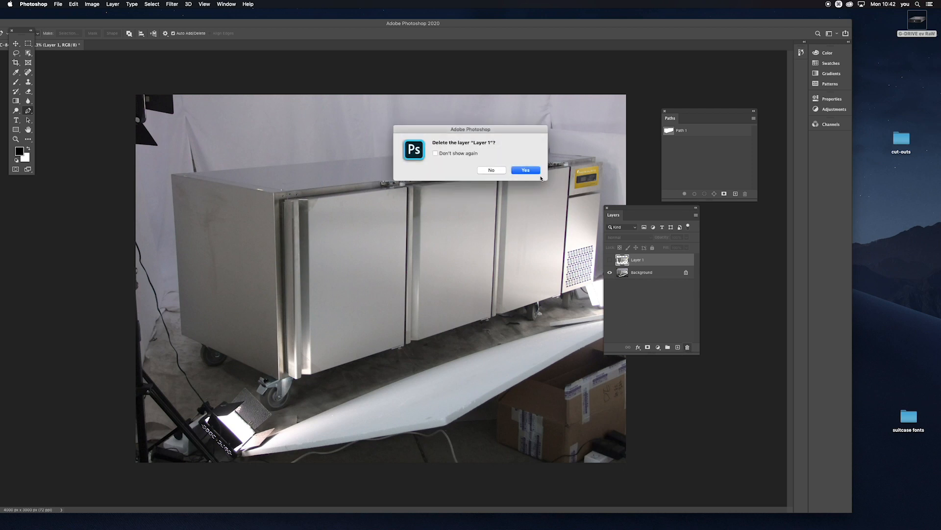
left_click(526, 170)
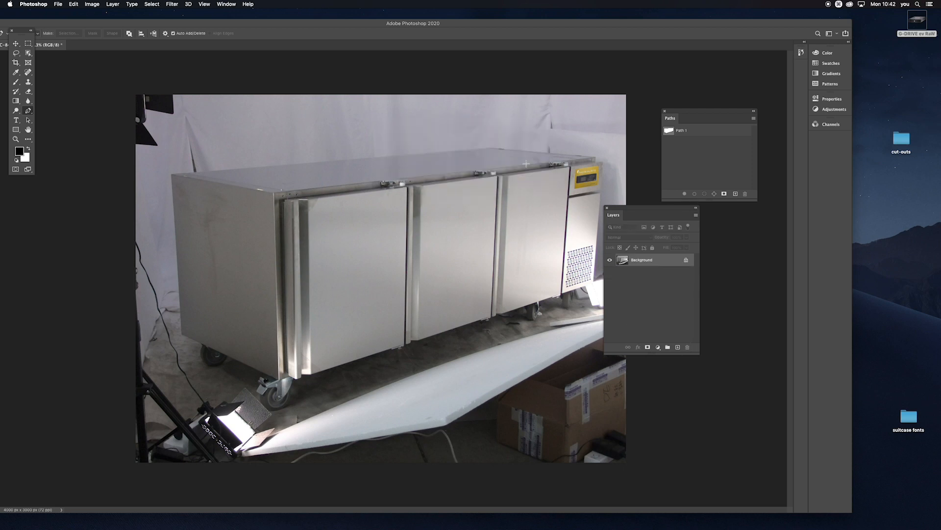
Define Path 1 as the image's clipping path with a flatness of 10 device pixels
left_click(754, 119)
left_click(774, 183)
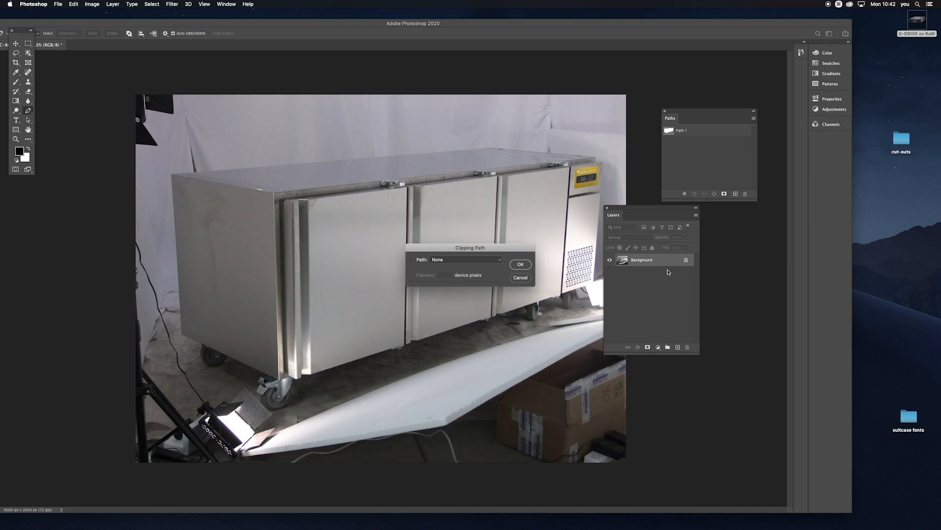
left_click(463, 262)
left_click(463, 259)
left_click(458, 261)
left_click(460, 266)
type("10")
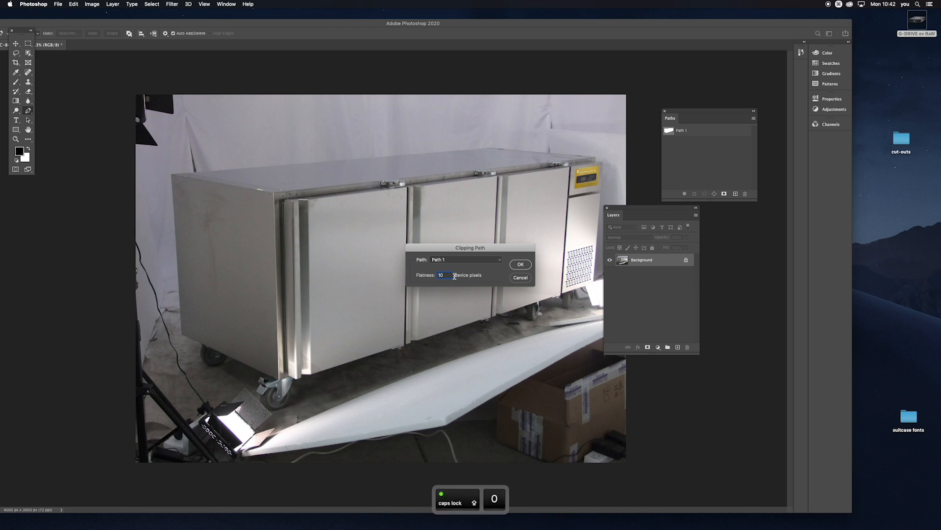
left_click(521, 265)
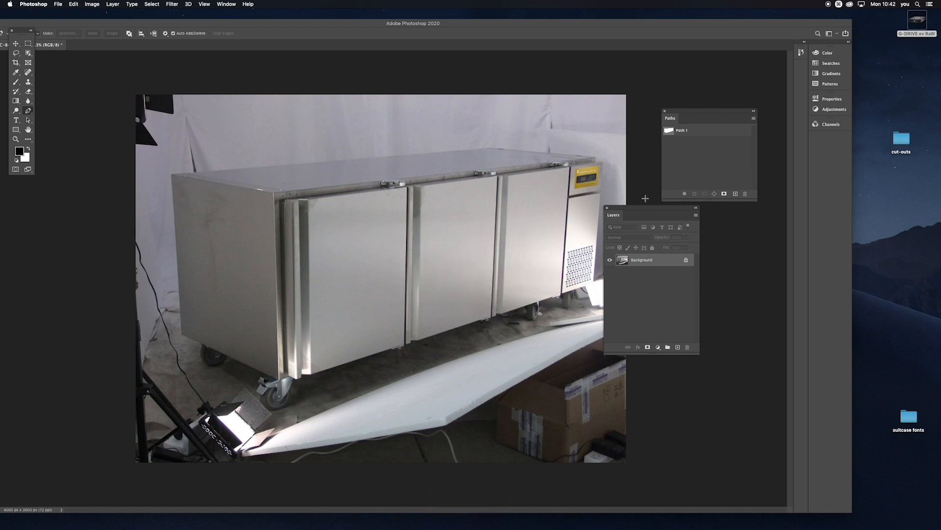
Move the Layers panel off the photo and save the image with its clipping path
left_click_drag(646, 210, 709, 222)
key("super")
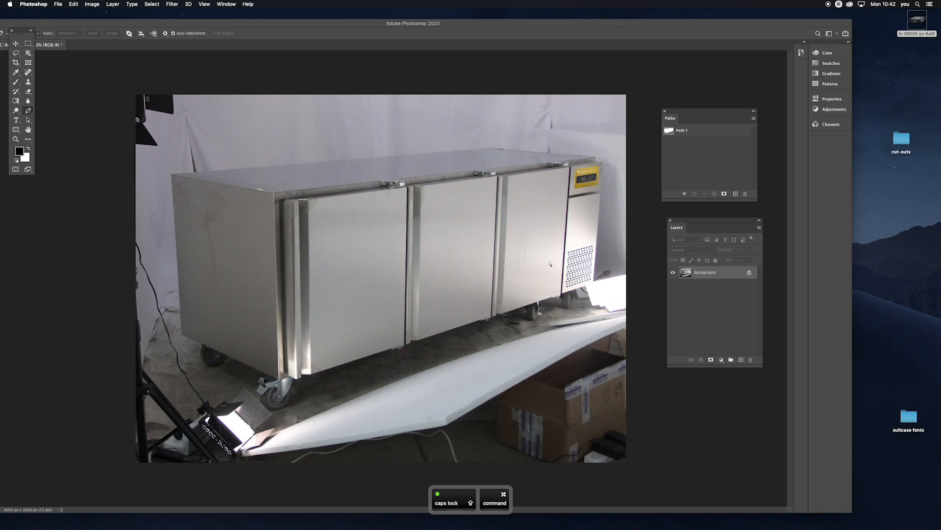
key("super+s")
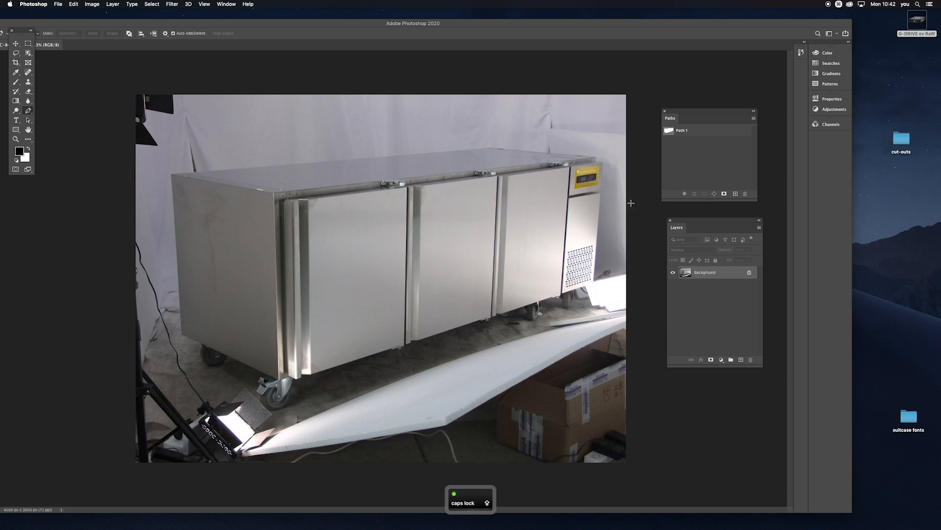
Display the outline of Path 1 around the cabinet to check it, and deselect the path
left_click(686, 131)
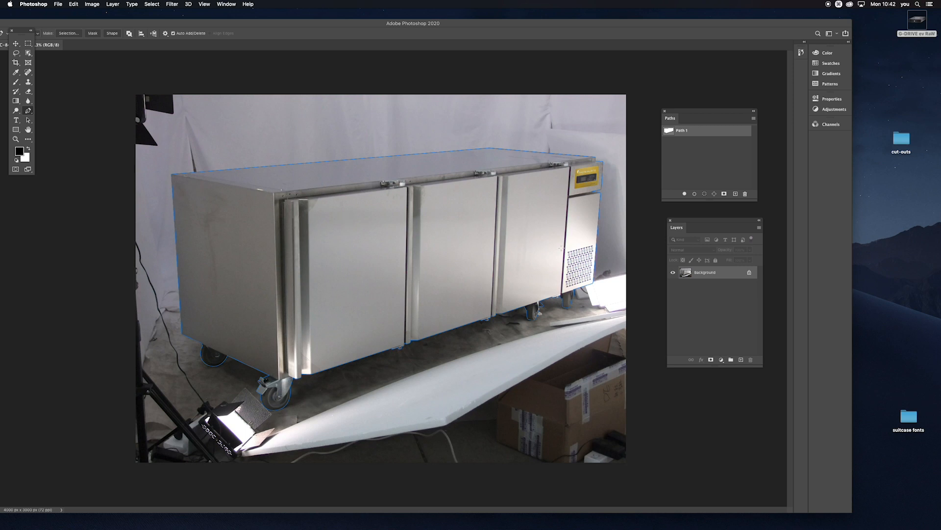
left_click(714, 174)
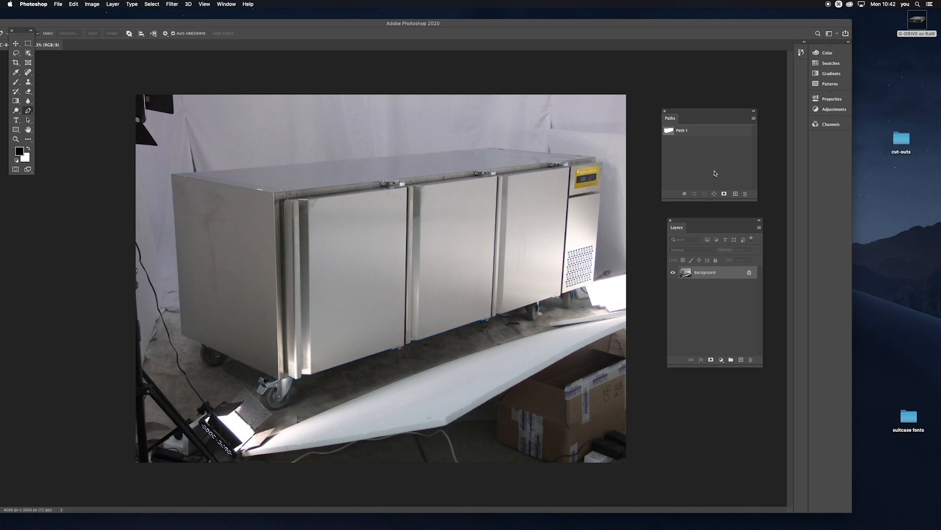